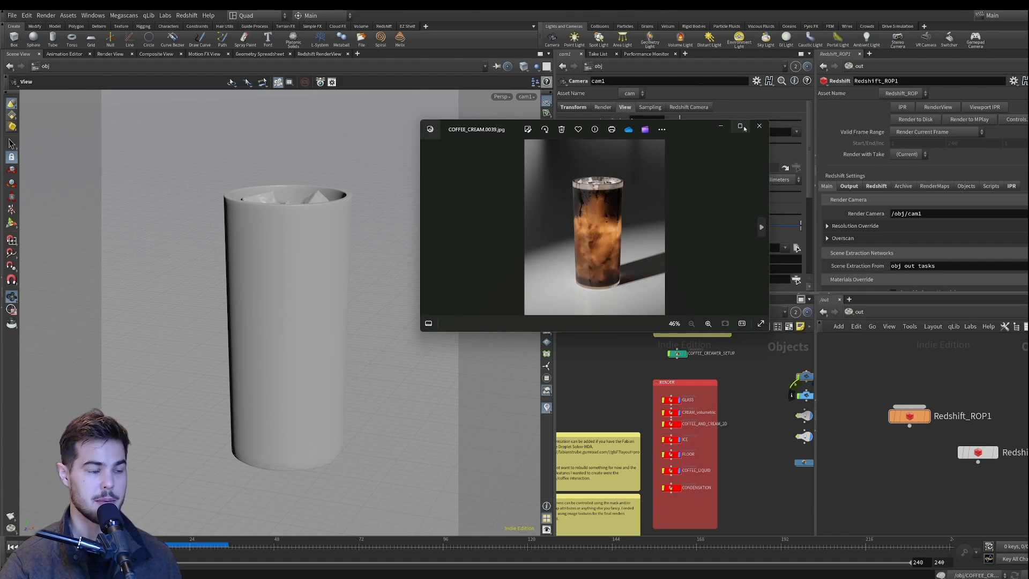
- Maximize the image viewer and examine the two finished coffee and cream renders up close
left_click(741, 127)
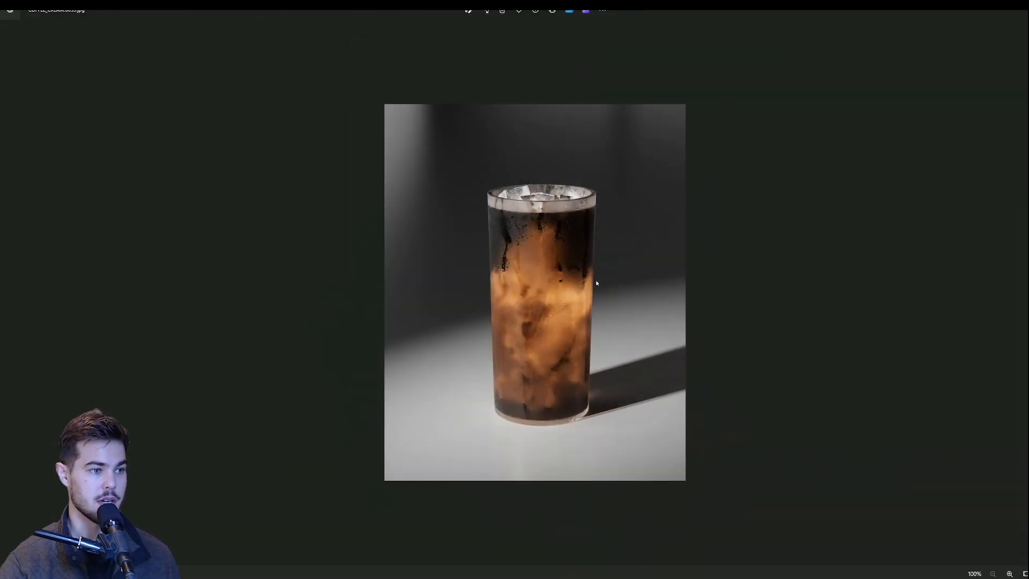
scroll(594, 286, "up", 3)
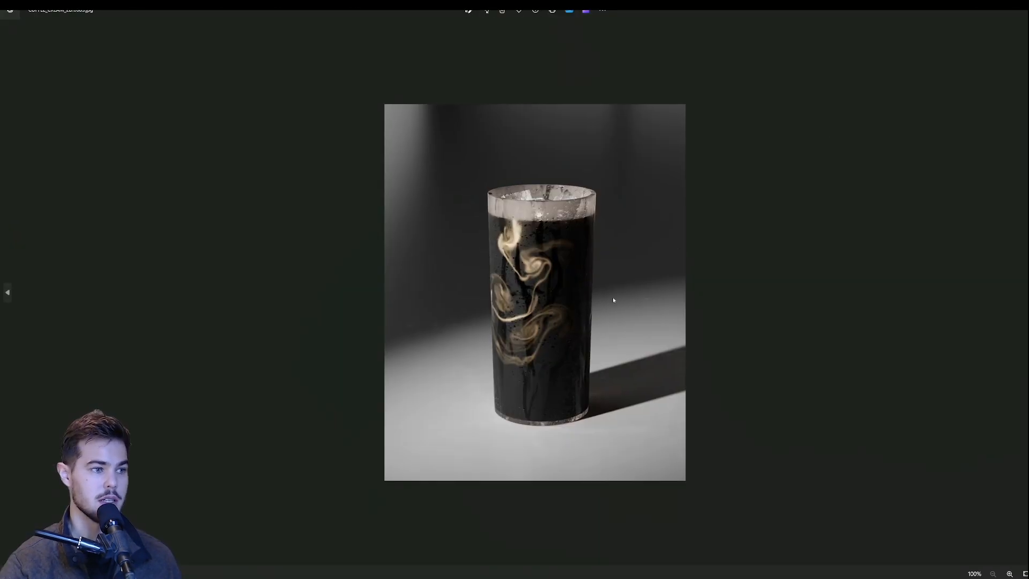
scroll(540, 238, "up", 2)
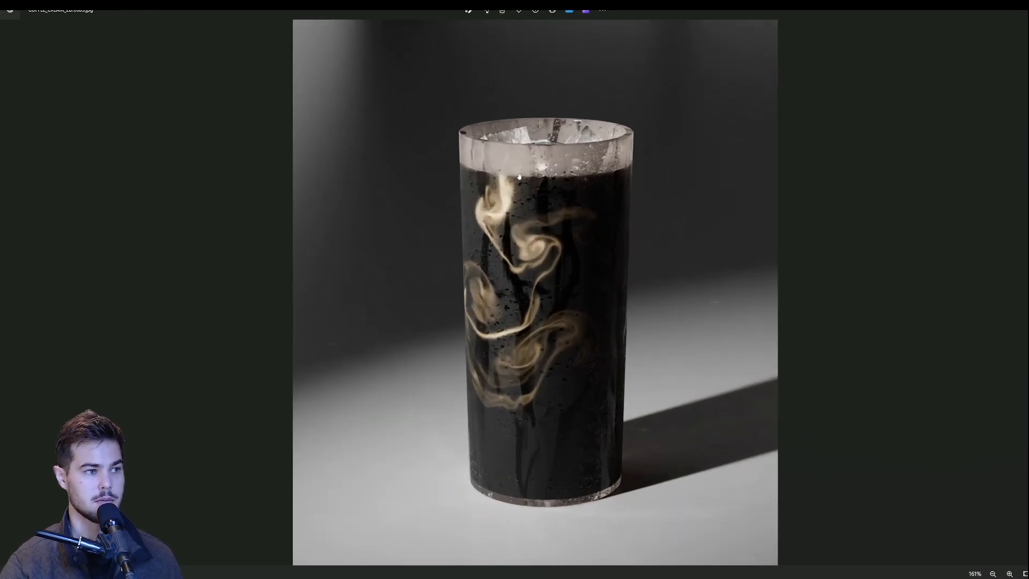
scroll(640, 323, "down", 3)
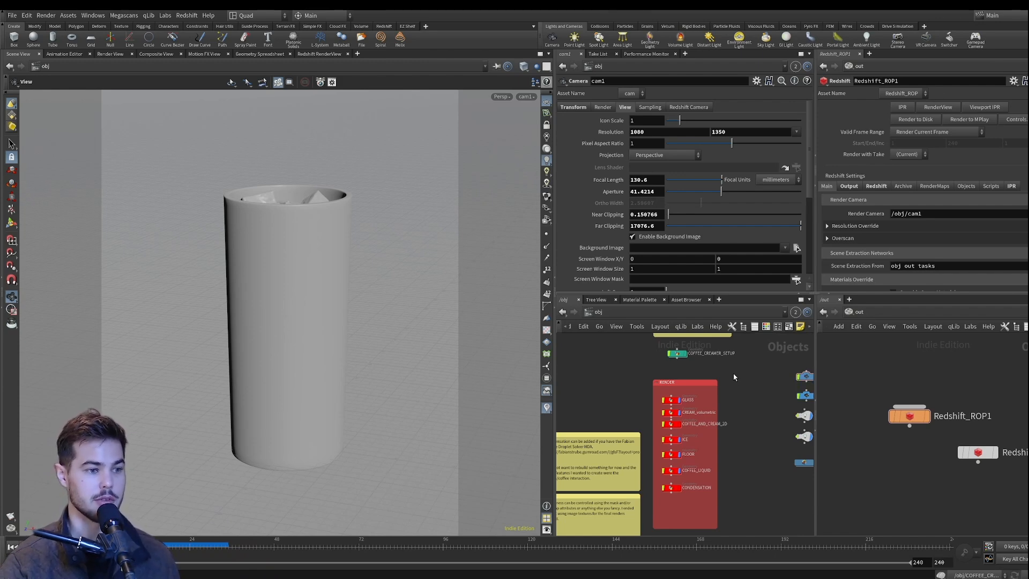
- Collapse the Redshift_ROP1 parameter pane and the out network pane to widen the camera parameters and object network
scroll(732, 389, "down", 3)
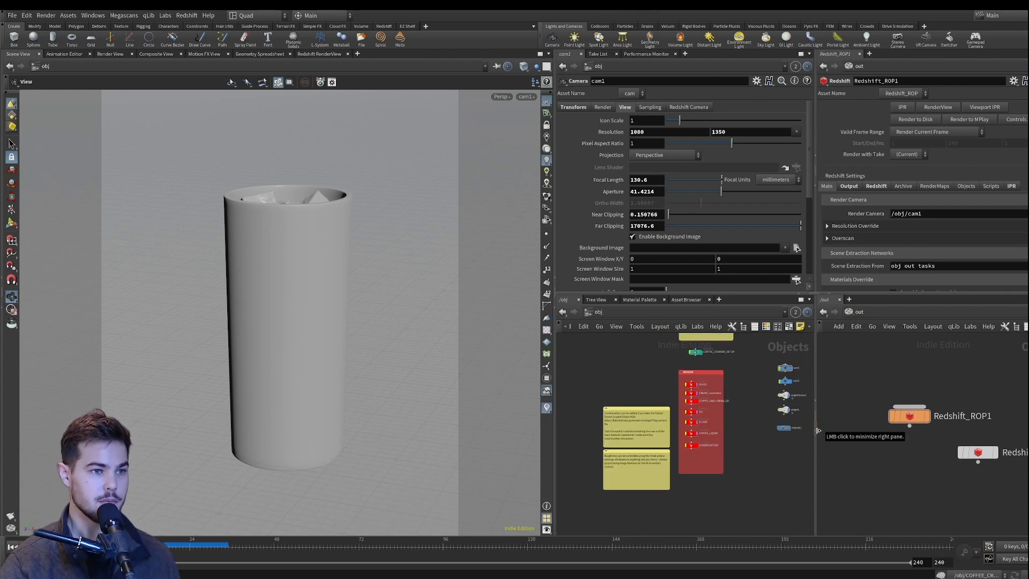
left_click(819, 430)
left_click(817, 186)
middle_click_drag(877, 384, 786, 429)
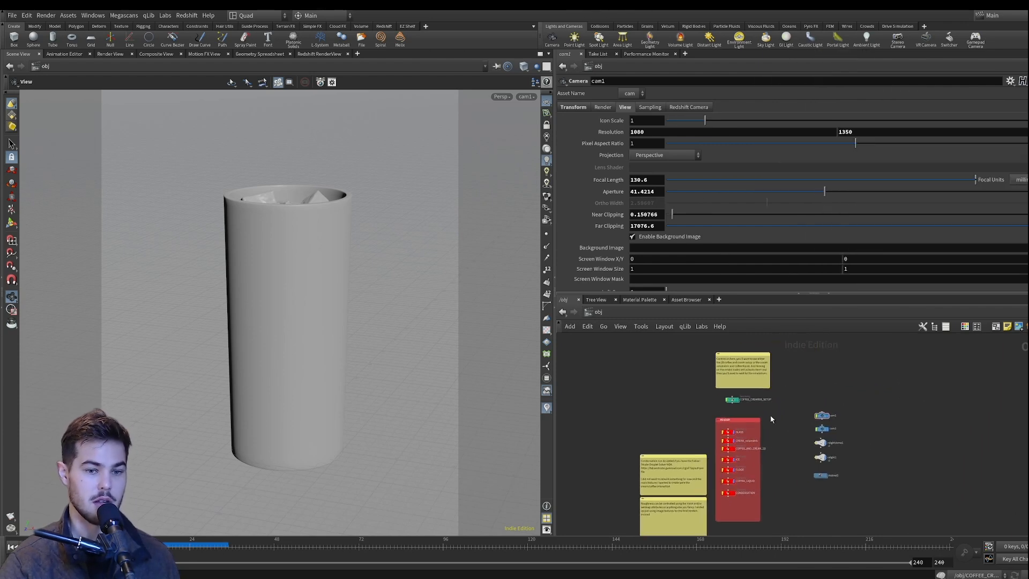
- Look over the object network's COFFEE_CREAMER_SETUP node, RENDER group, cameras, lights and sticky notes
scroll(747, 416, "up", 4)
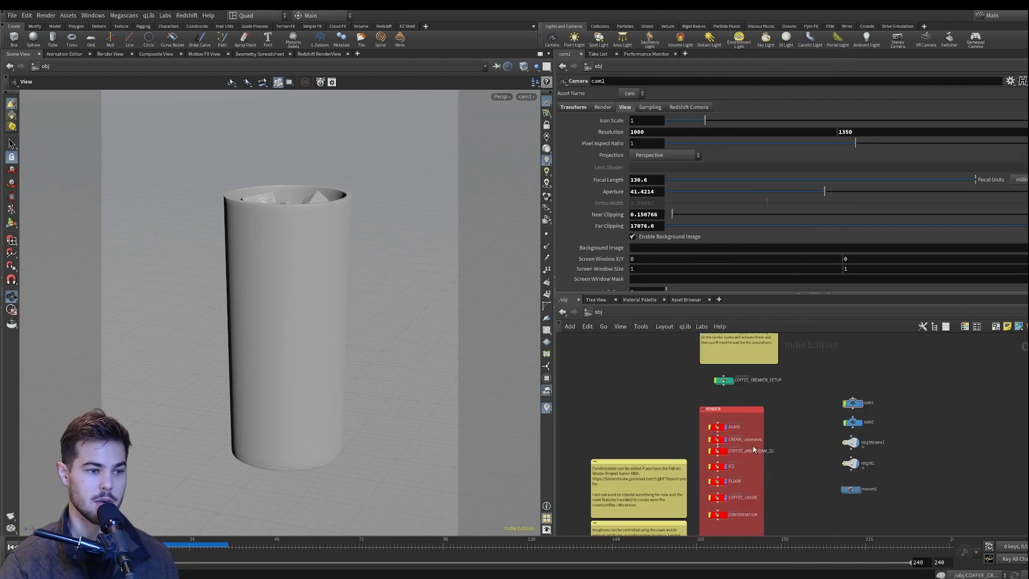
scroll(761, 413, "up", 3)
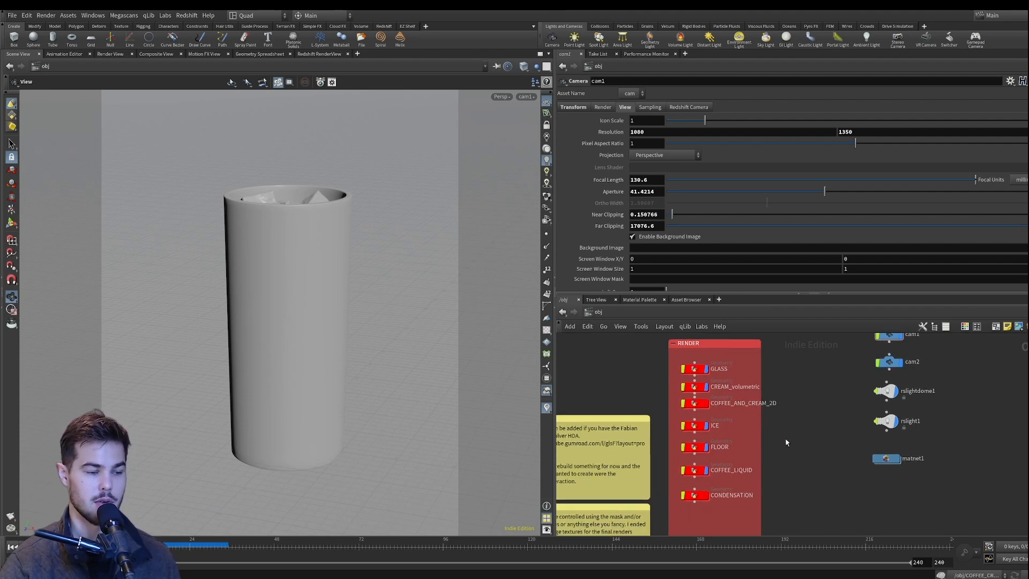
scroll(732, 413, "down", 3)
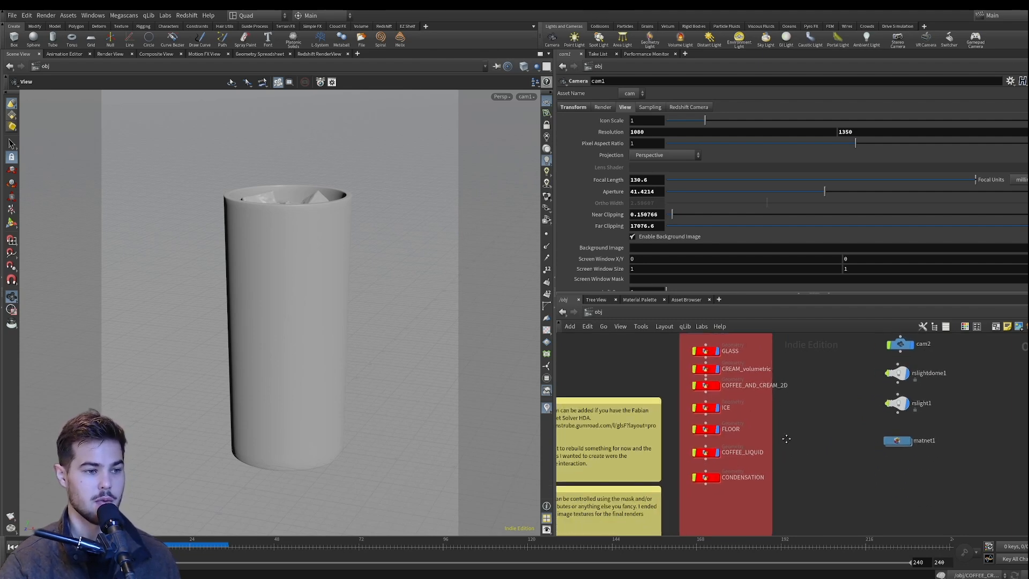
middle_click_drag(723, 413, 727, 540)
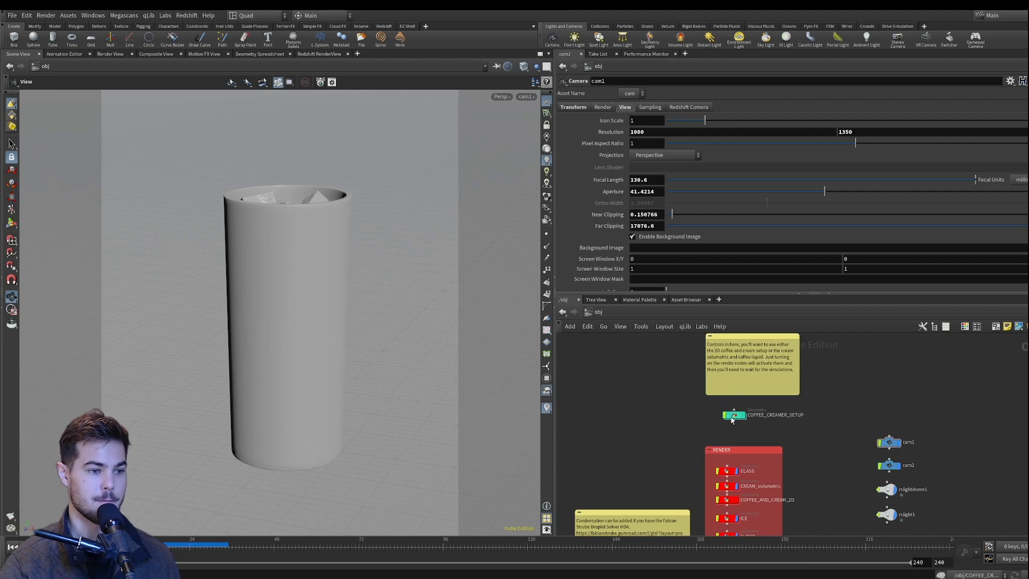
middle_click_drag(795, 436, 815, 424)
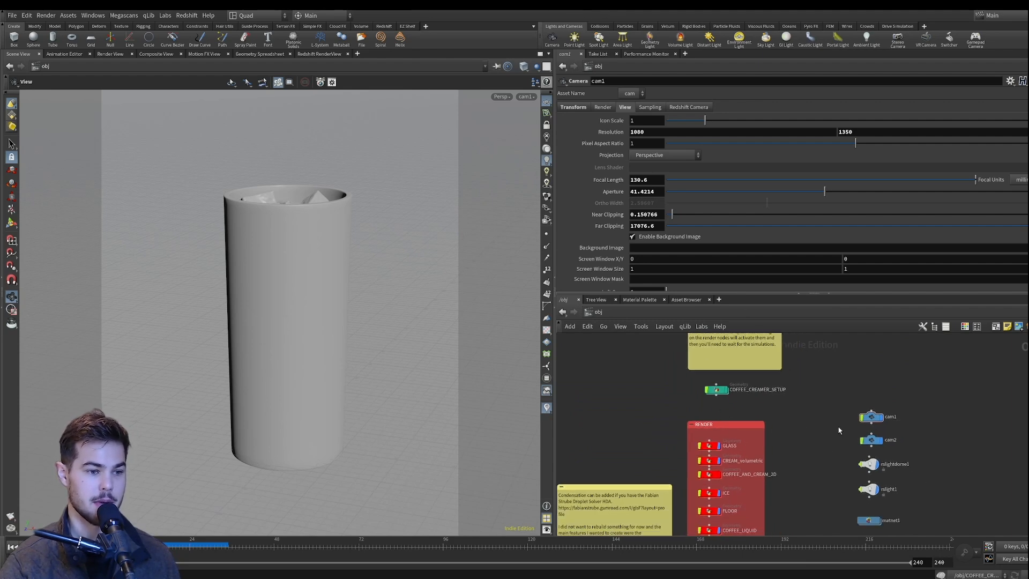
middle_click_drag(931, 489, 919, 437)
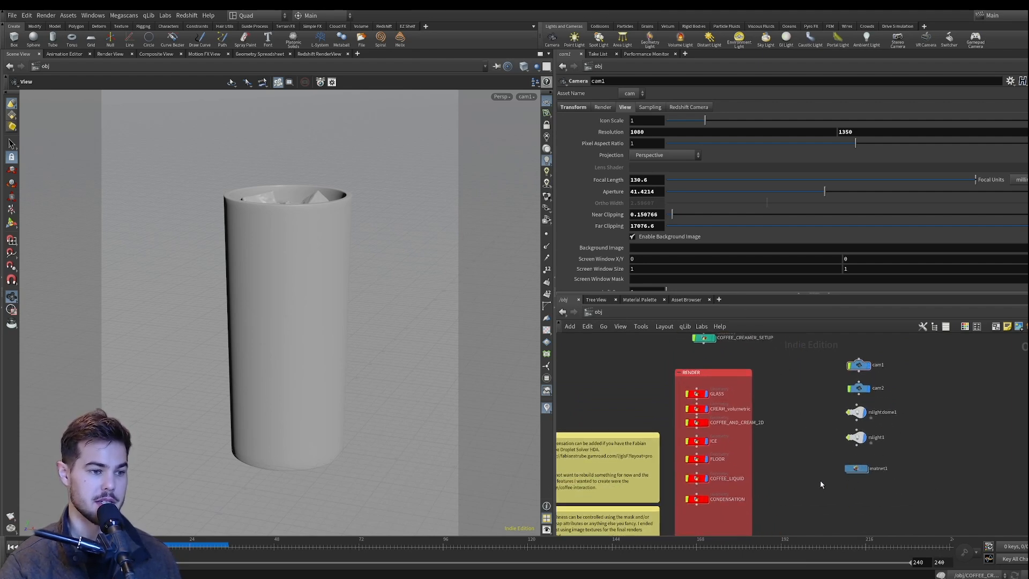
middle_click_drag(808, 479, 791, 448)
scroll(803, 429, "down", 3)
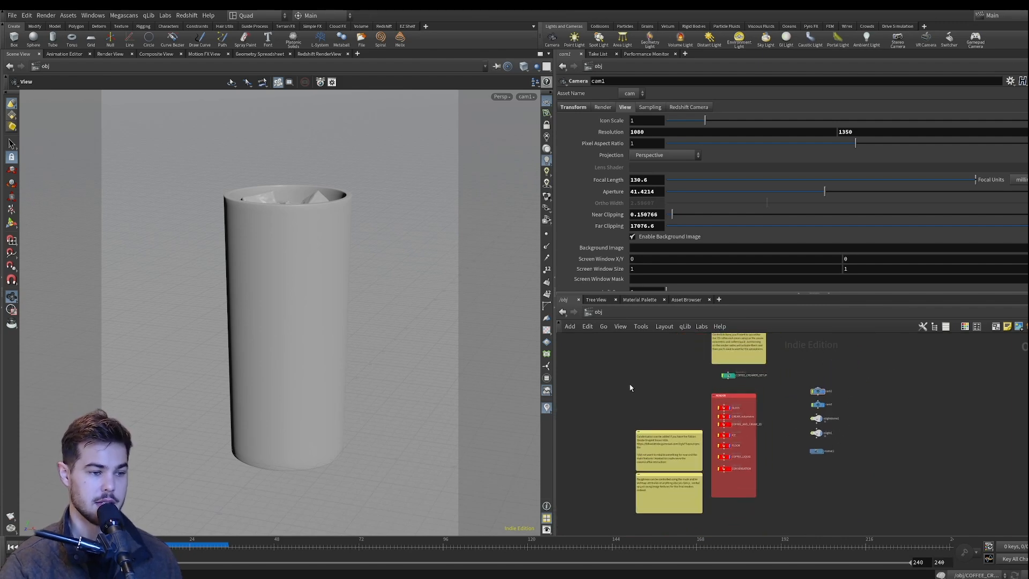
scroll(718, 401, "up", 3)
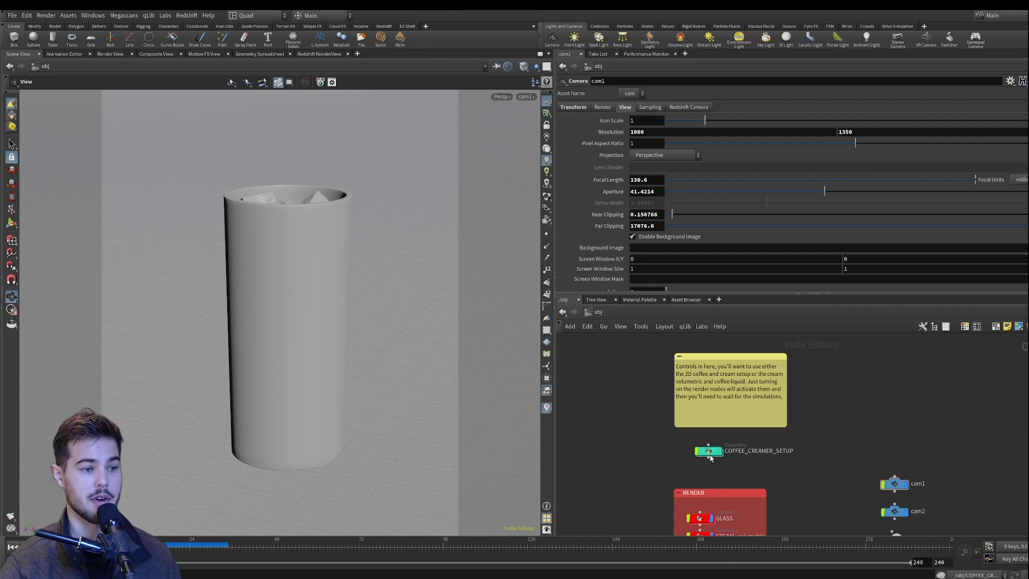
middle_click_drag(671, 482, 687, 397)
scroll(742, 480, "down", 2)
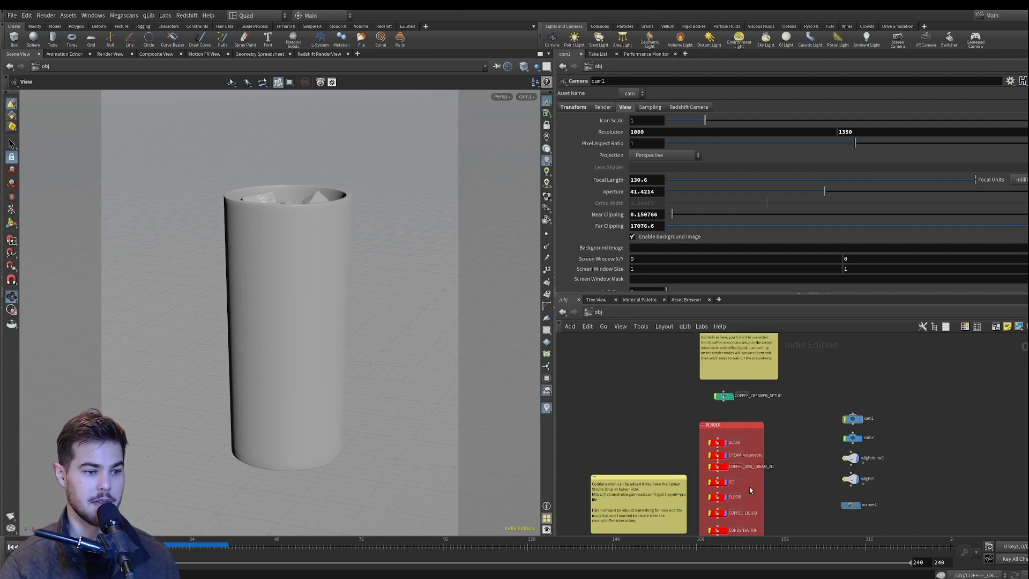
middle_click_drag(748, 487, 764, 414)
scroll(749, 400, "up", 3)
scroll(782, 424, "down", 2)
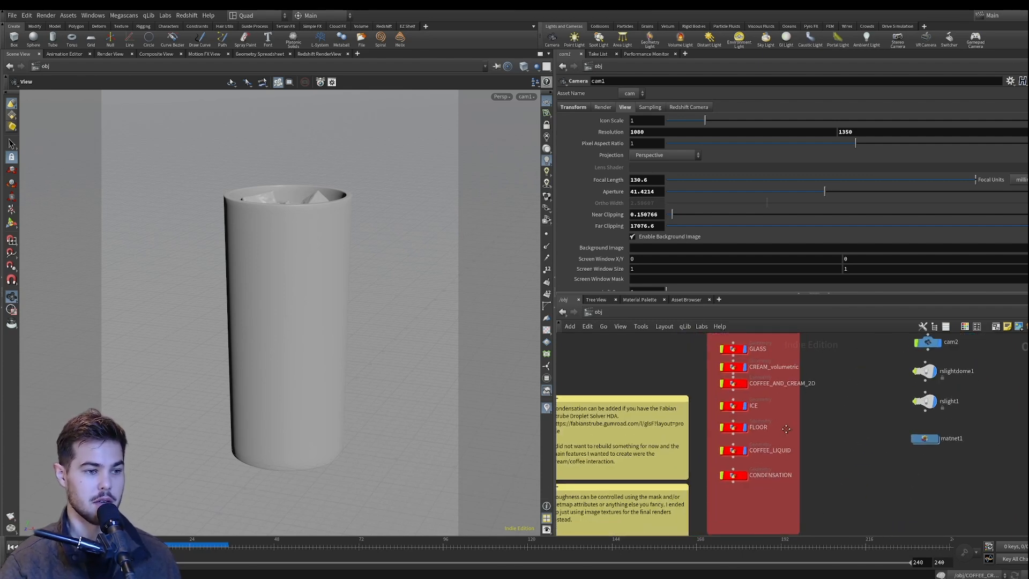
middle_click_drag(822, 433, 840, 454)
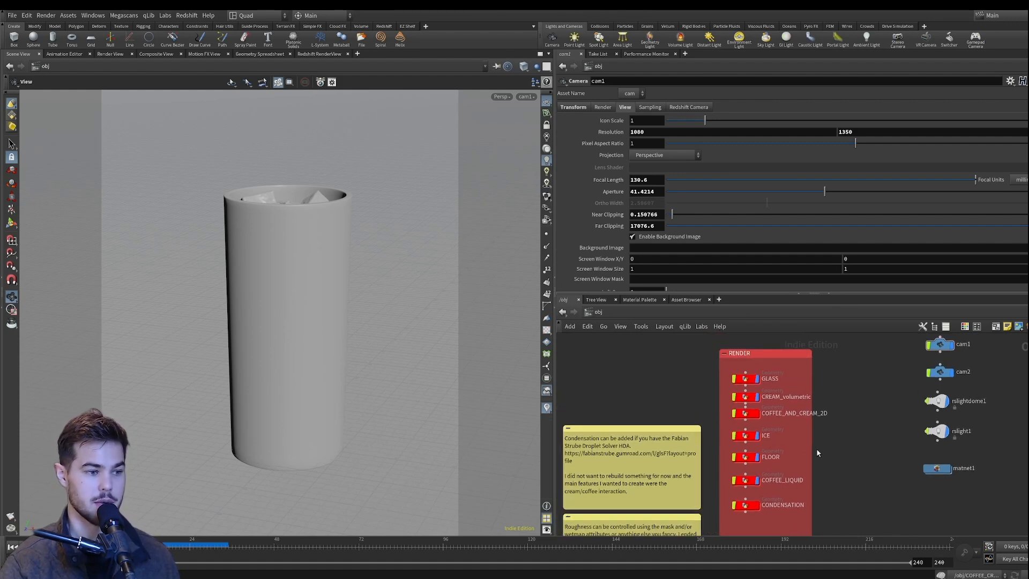
middle_click_drag(818, 454, 780, 494)
scroll(820, 431, "down", 2)
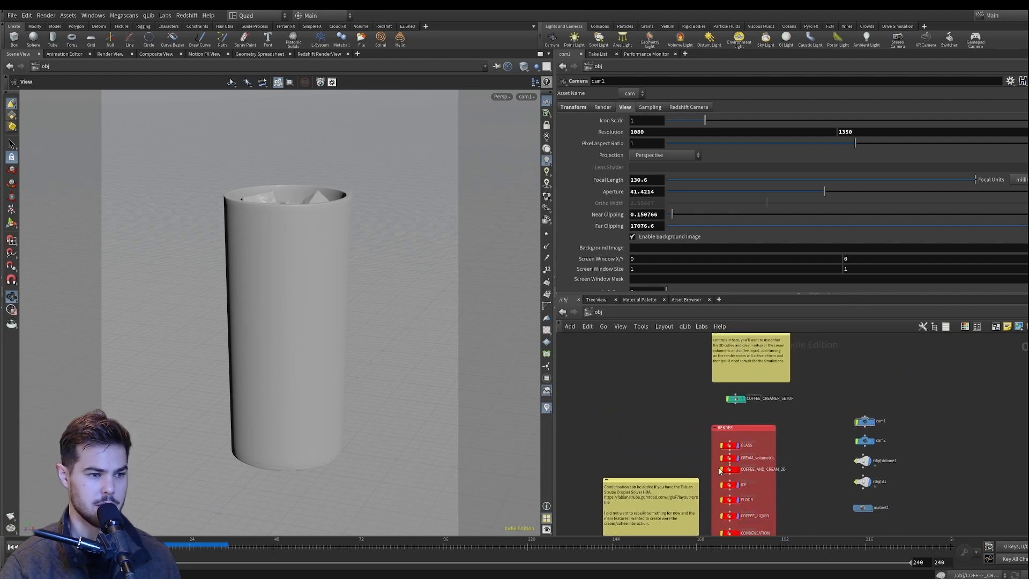
scroll(771, 486, "up", 2)
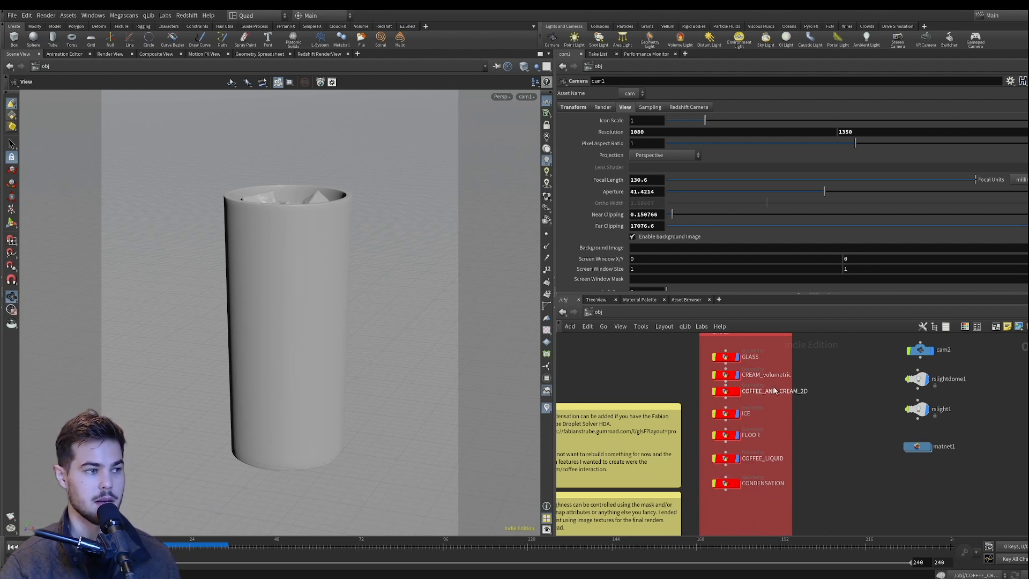
- Hide GLASS, CREAM_volumetric and COFFEE_LIQUID, and display COFFEE_AND_CREAM_2D at frame 34
left_click(738, 357)
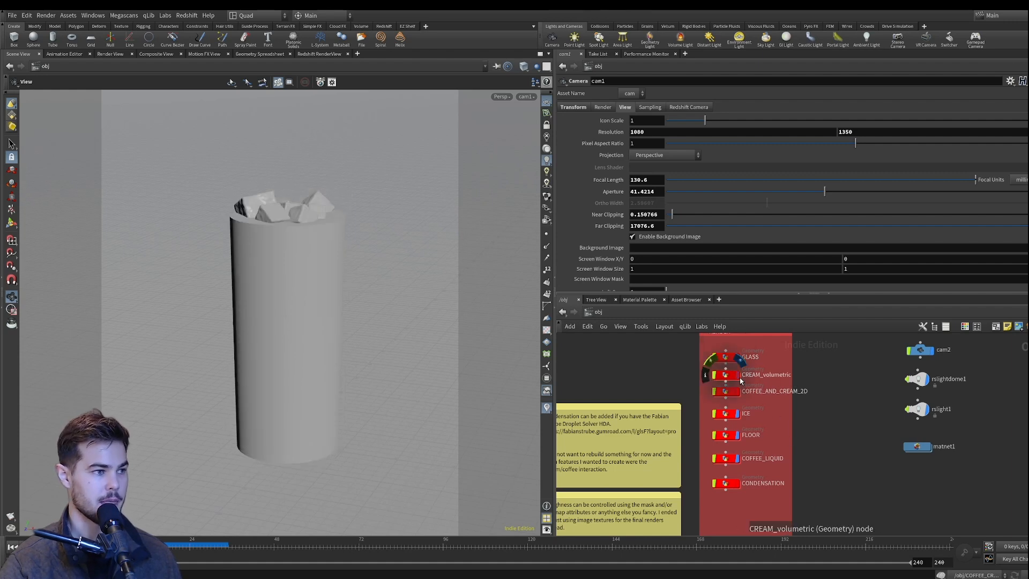
left_click(738, 458)
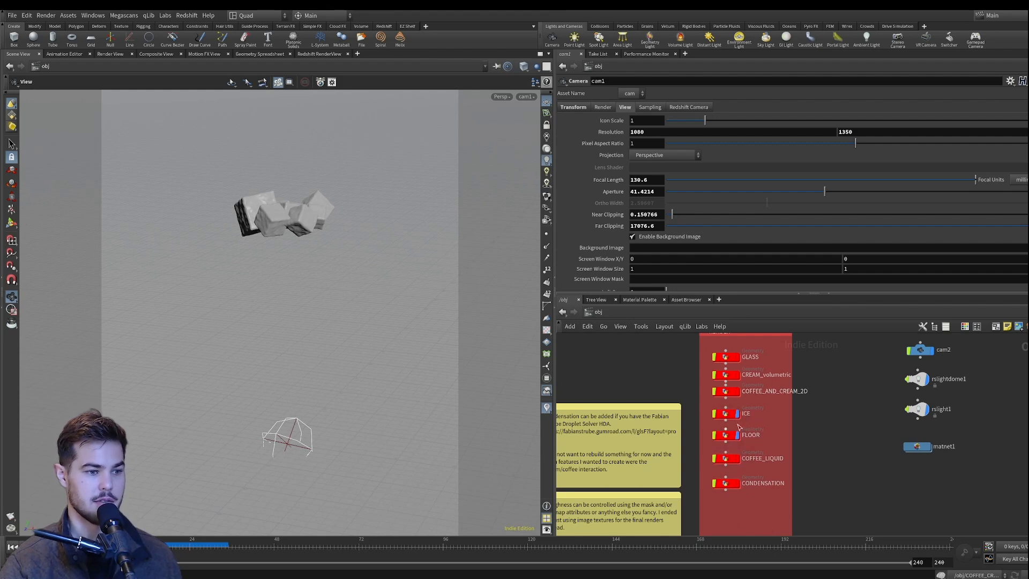
left_click(740, 392)
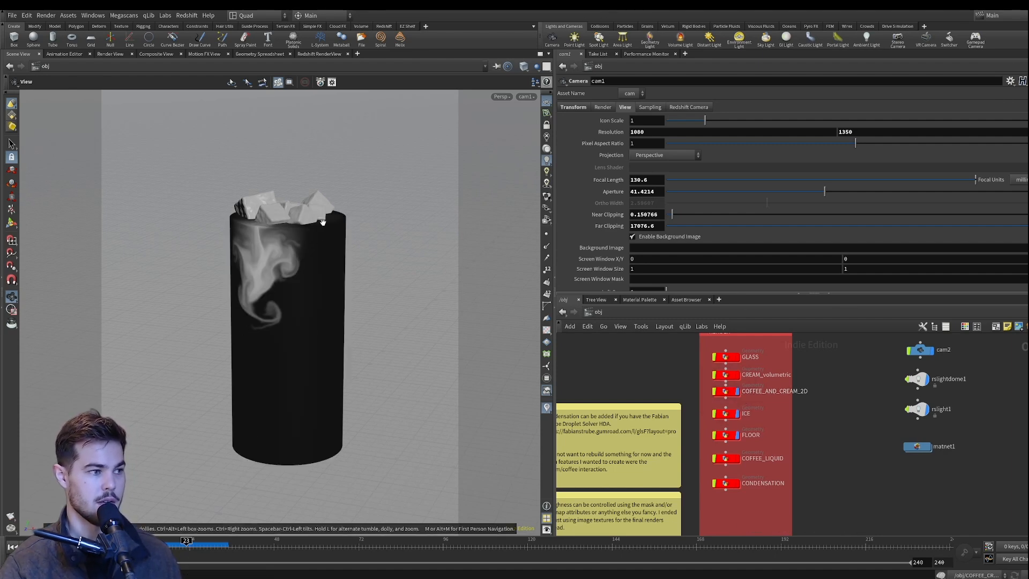
left_click(225, 542)
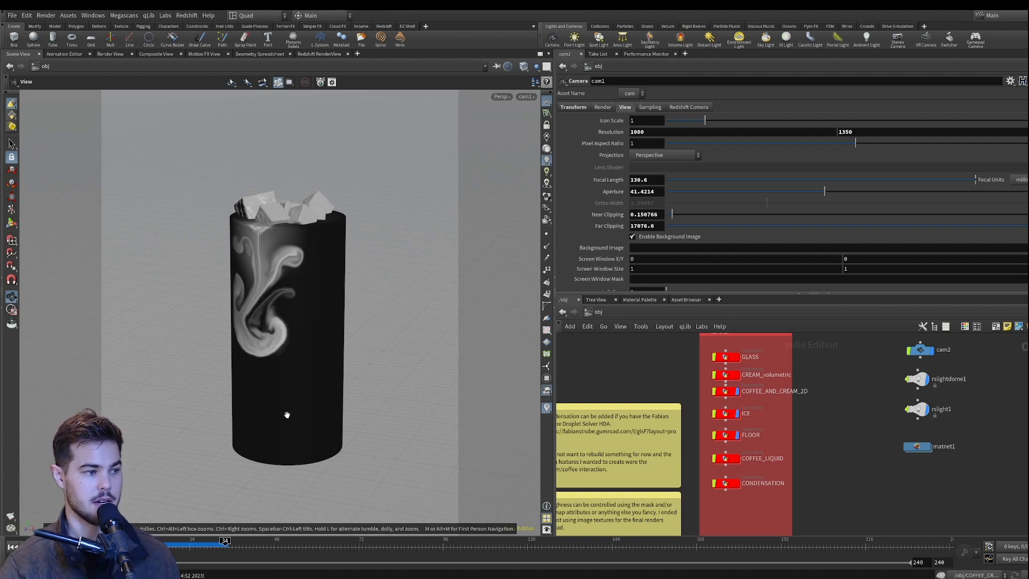
- Hide COFFEE_AND_CREAM_2D and display CREAM_volumetric, COFFEE_LIQUID and GLASS instead
left_click(739, 390)
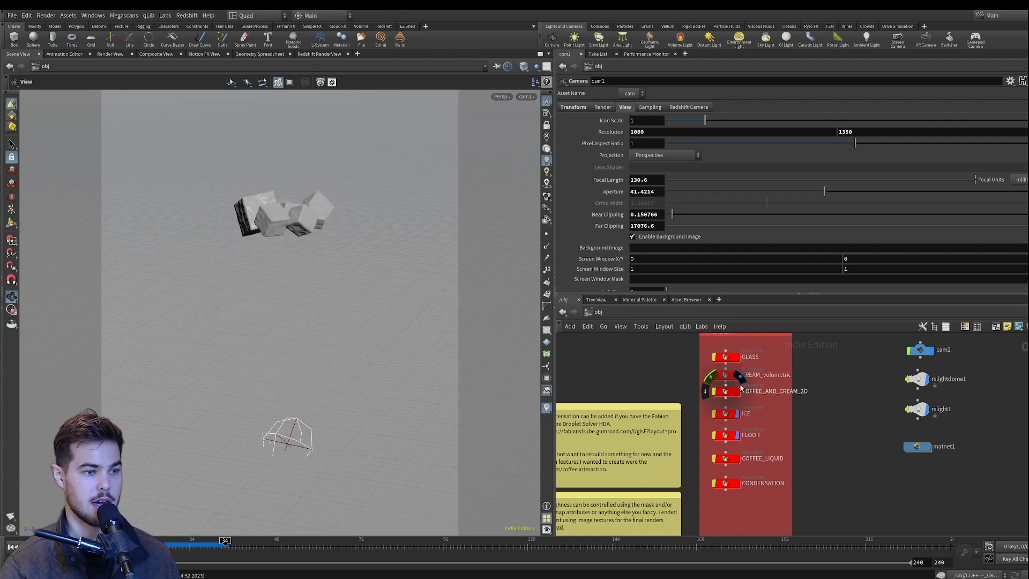
left_click(739, 458)
left_click(740, 459)
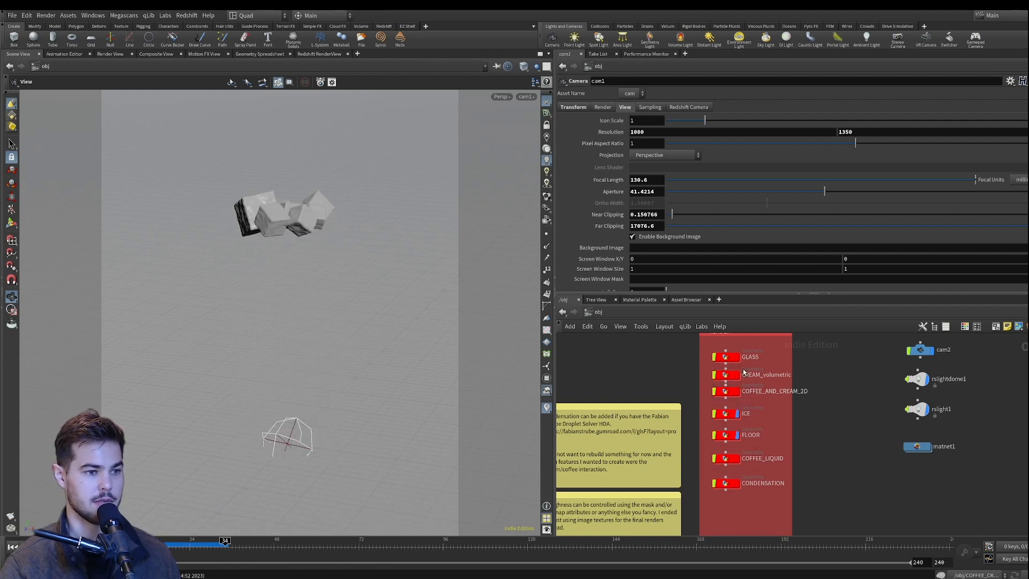
left_click(739, 374)
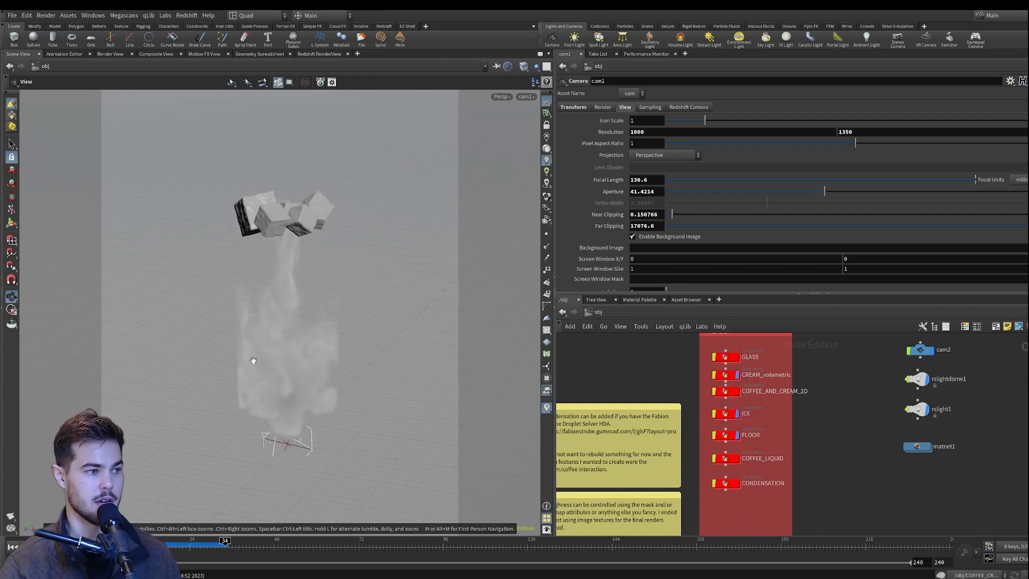
left_click(739, 458)
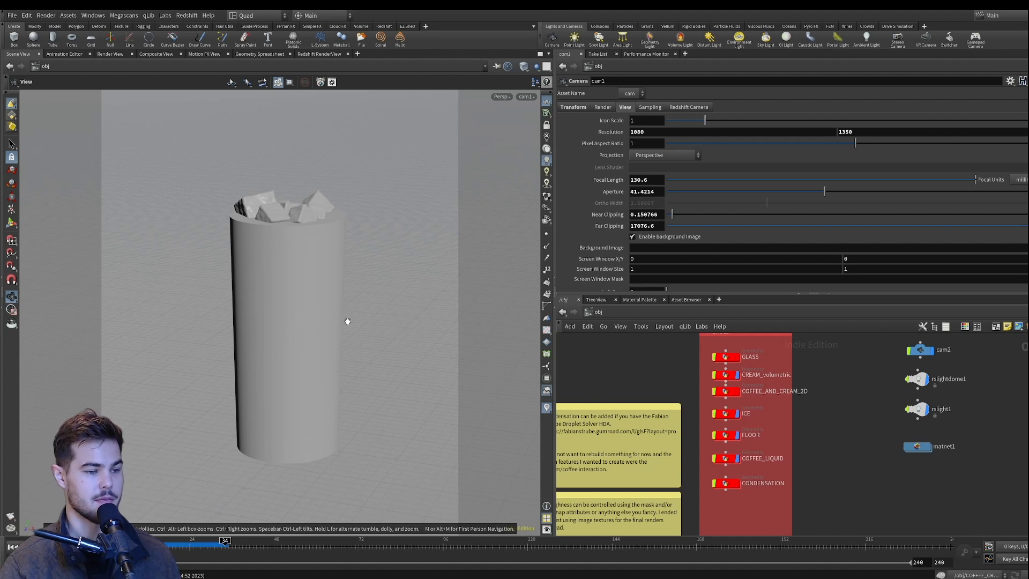
left_click(738, 357)
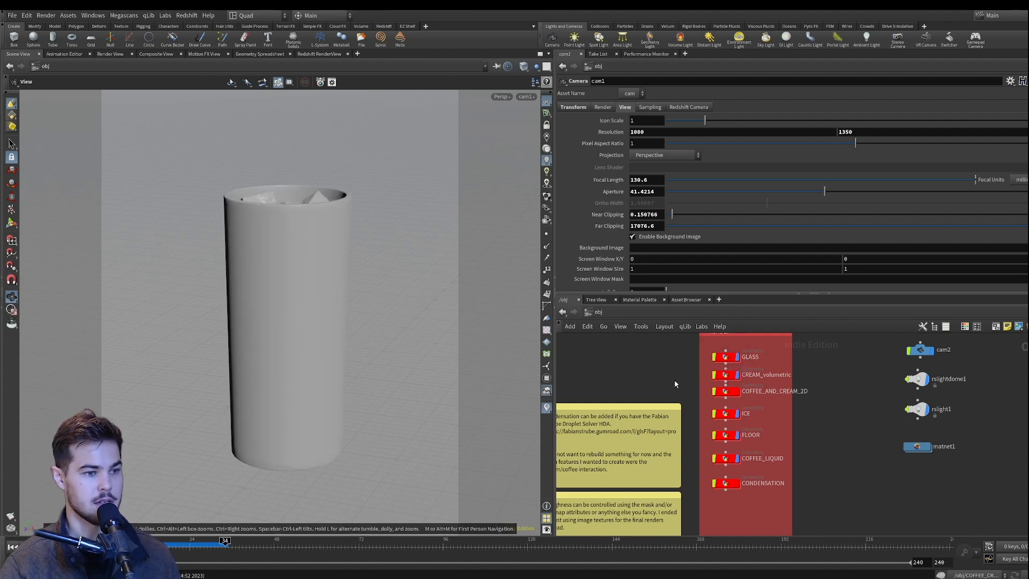
- Display the CONDENSATION droplets on the glass
scroll(766, 432, "down", 1)
middle_click_drag(746, 490, 769, 461)
scroll(769, 461, "up", 1)
mouse_move(767, 446)
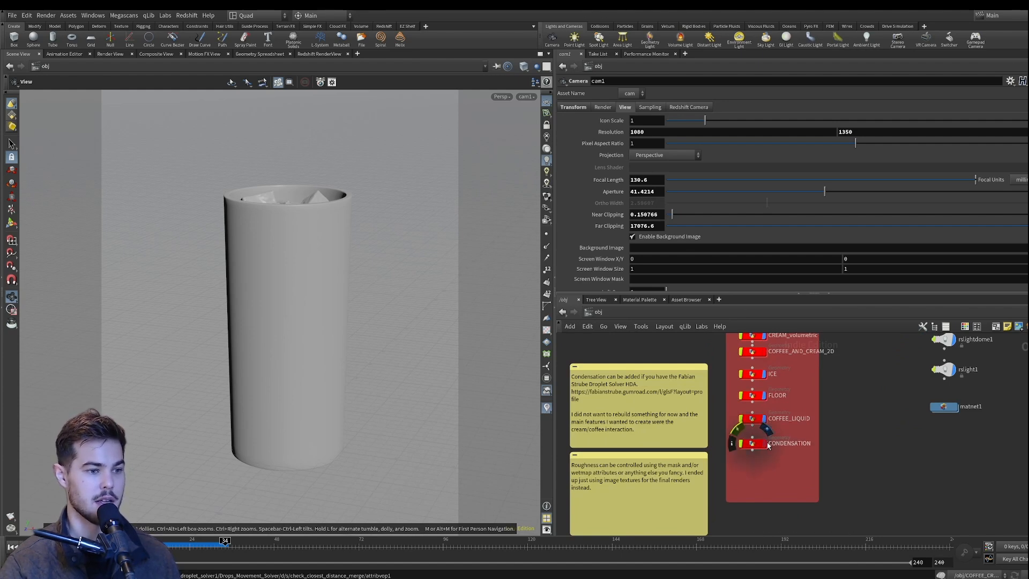
left_click(767, 429)
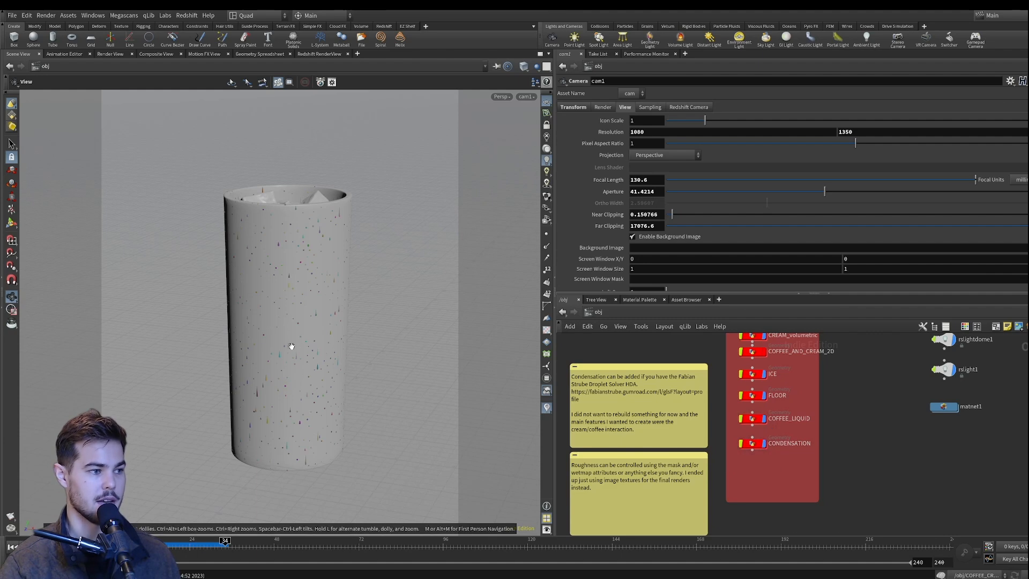
- Switch to Chrome to view the Procedural Droplet Solver on its author's Gumroad page, and return to the Houdini condensation notes
middle_click_drag(735, 472, 774, 459)
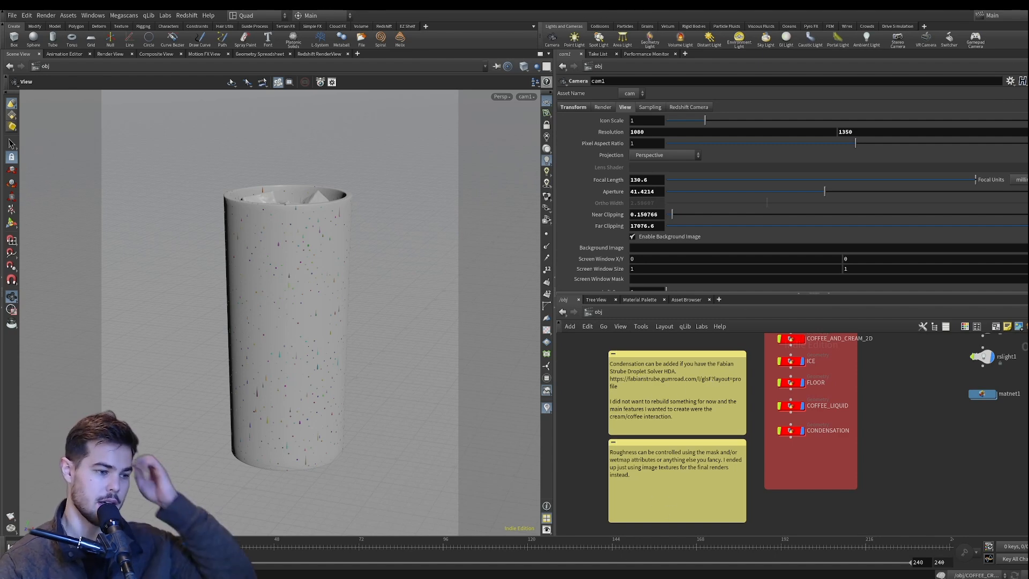
mouse_move(518, 578)
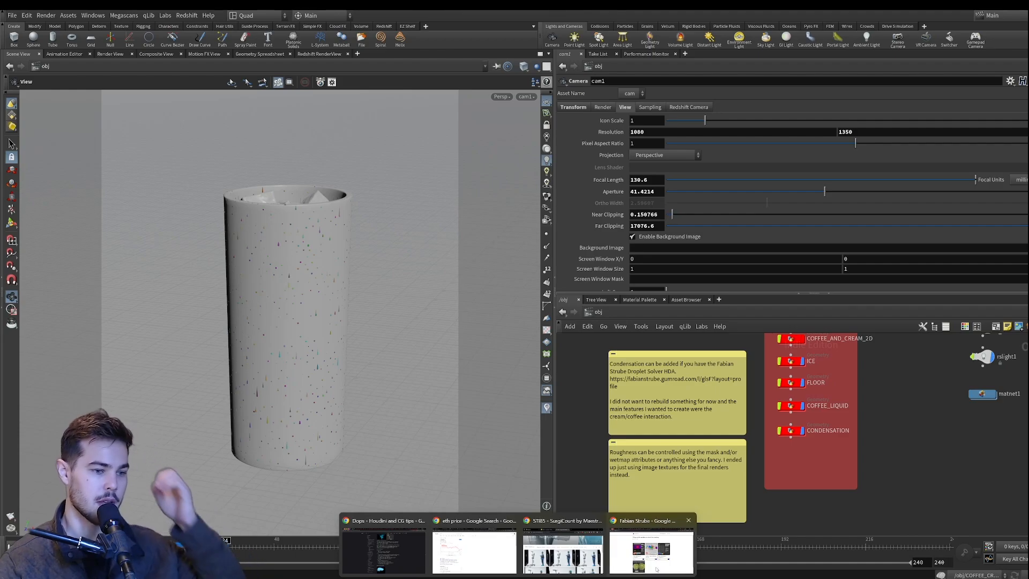
left_click(651, 551)
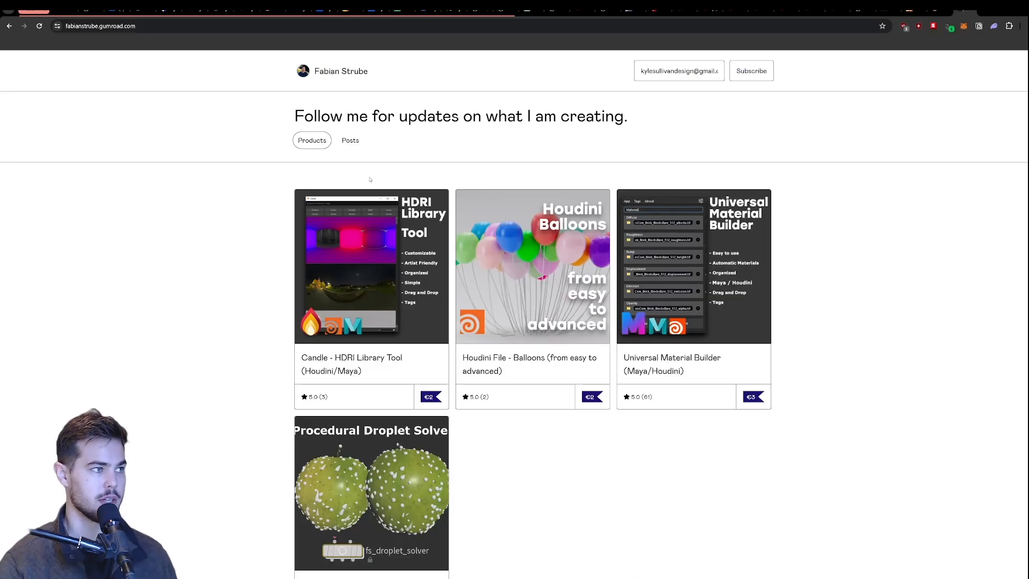
scroll(452, 436, "down", 2)
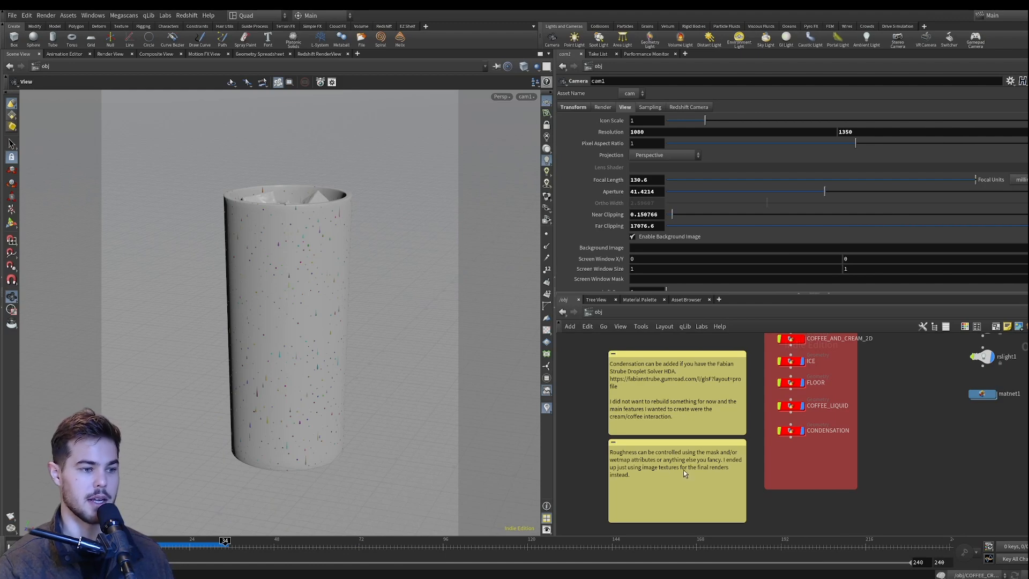
scroll(828, 453, "up", 1)
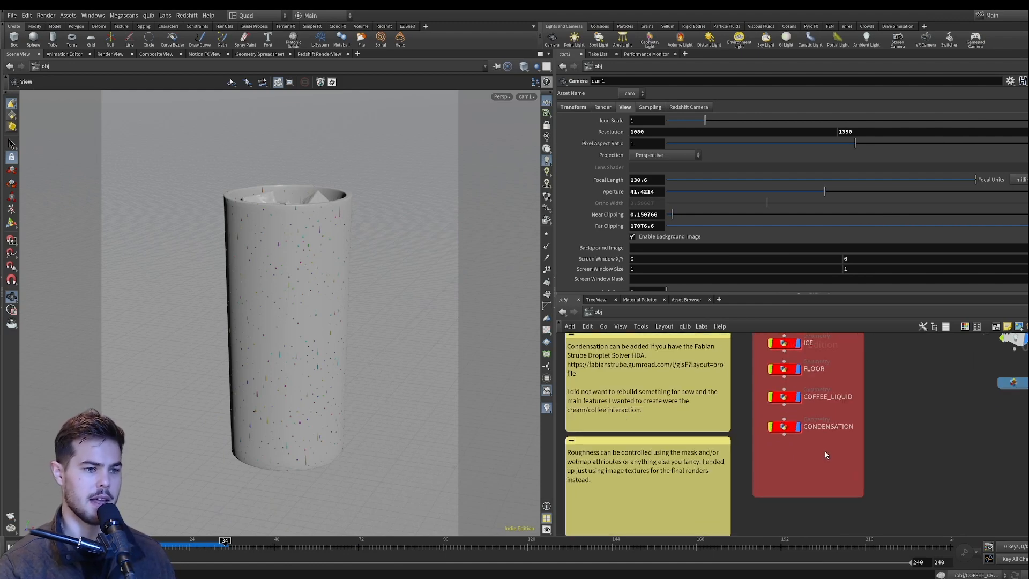
- Look inside the CONDENSATION object, return to the object level and hide the condensation droplets
double_click(789, 427)
key("u")
middle_click_drag(874, 392, 885, 455)
left_click(792, 457)
middle_click_drag(846, 493, 842, 430)
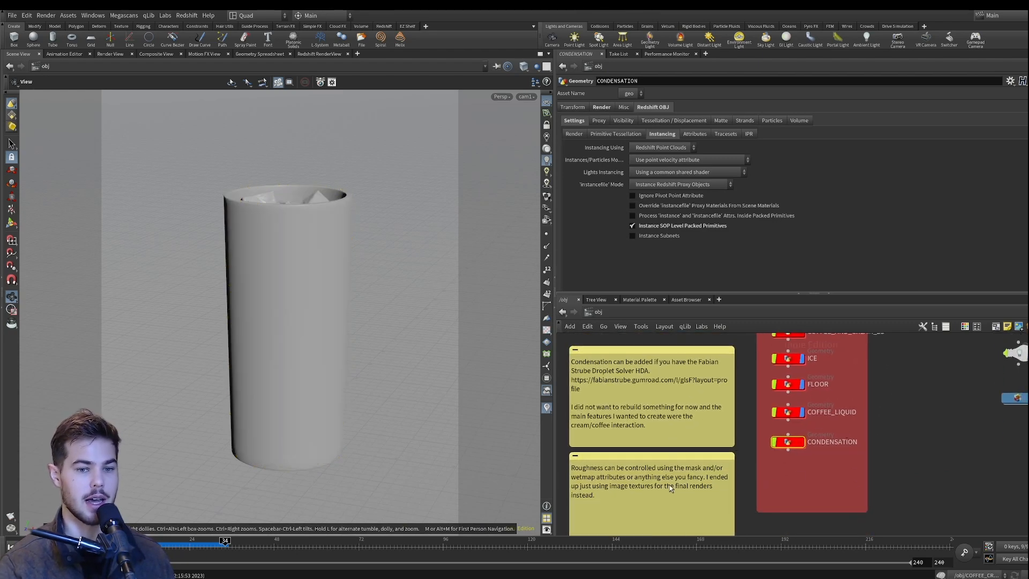
- Enter the GLASS object's network and move the uvtexture1 node closer beneath attribblur1
middle_click_drag(836, 343, 839, 410)
middle_click_drag(647, 404, 653, 410)
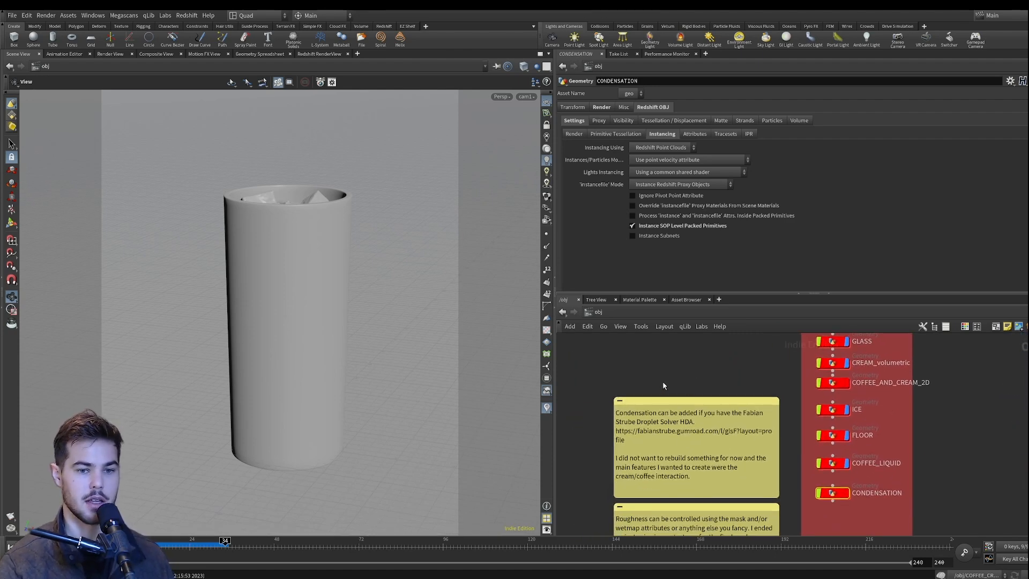
middle_click_drag(659, 376, 665, 366)
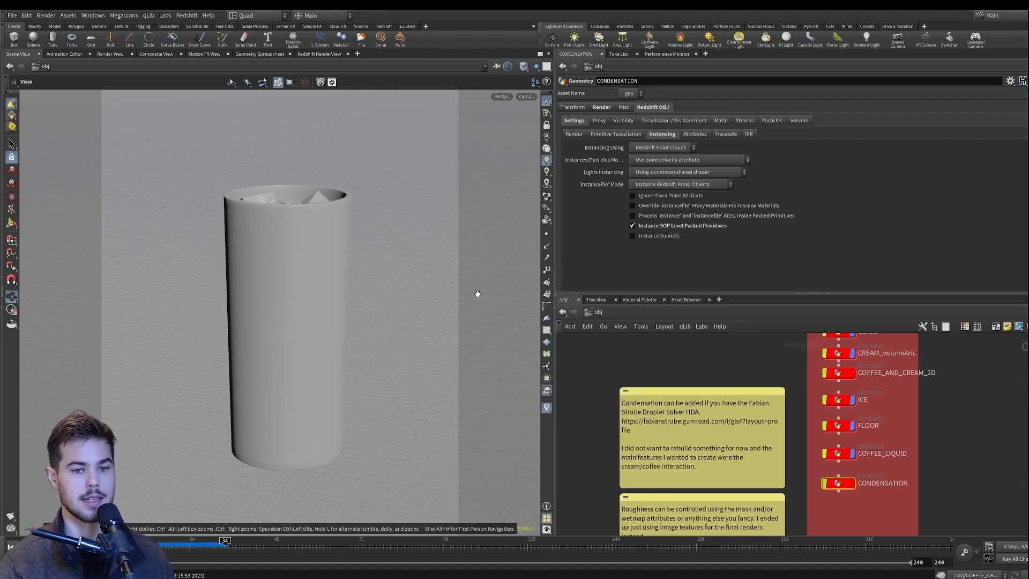
middle_click_drag(741, 344, 745, 368)
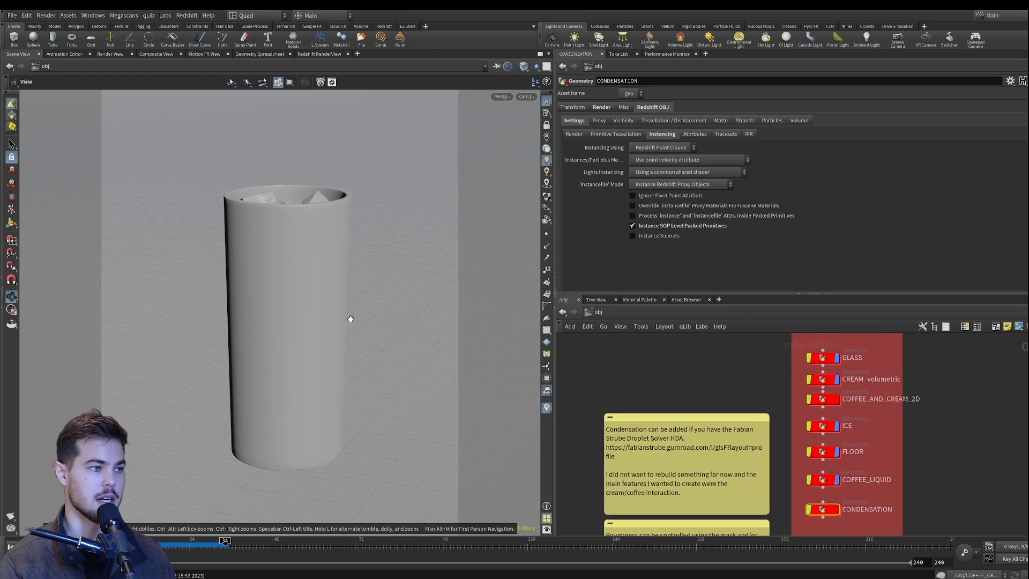
double_click(822, 358)
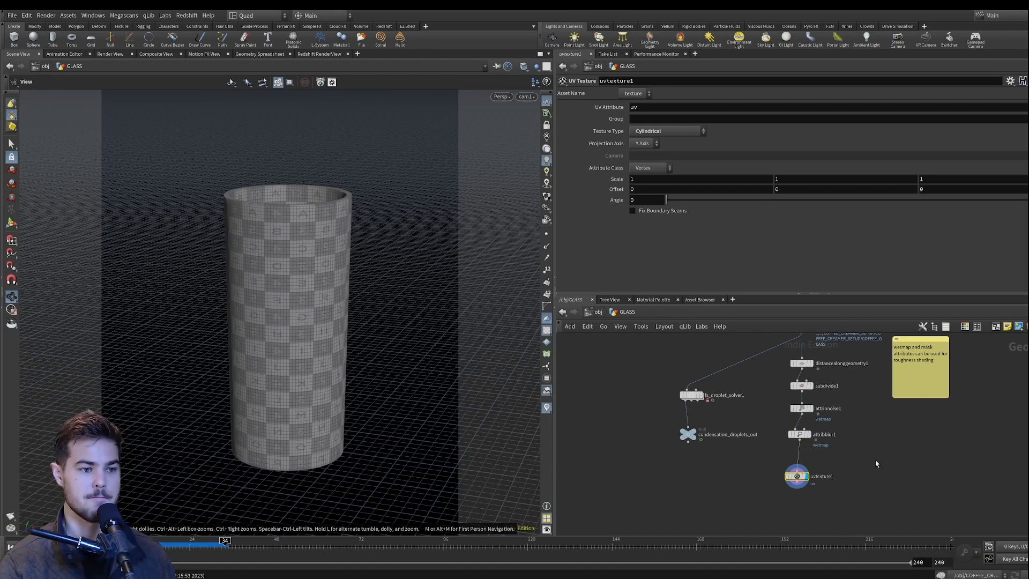
left_click_drag(798, 476, 803, 465)
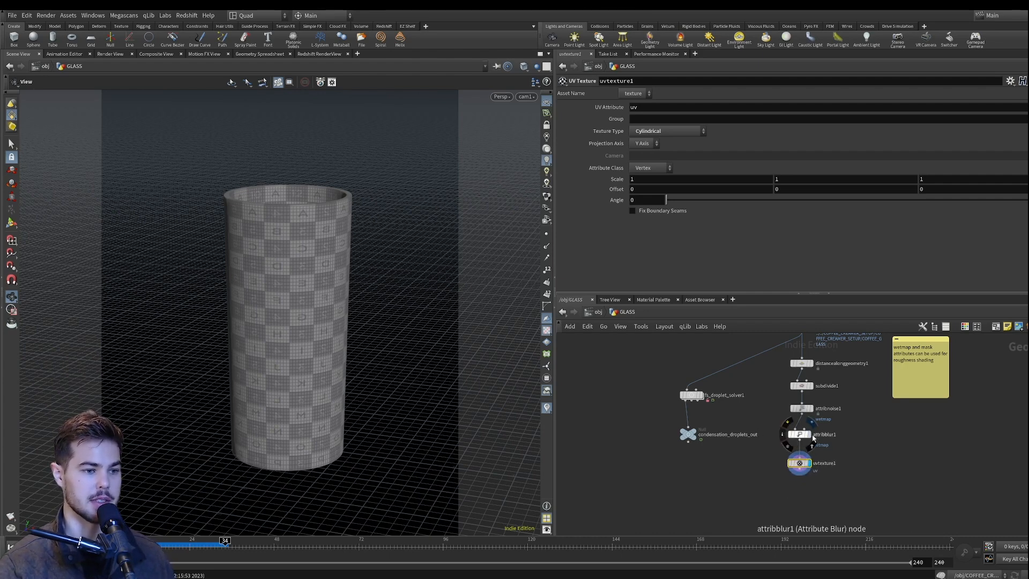
- Preview the wetmap and mask visualizers on the glass one after the other, and turn both off
left_click(547, 407)
left_click(550, 397)
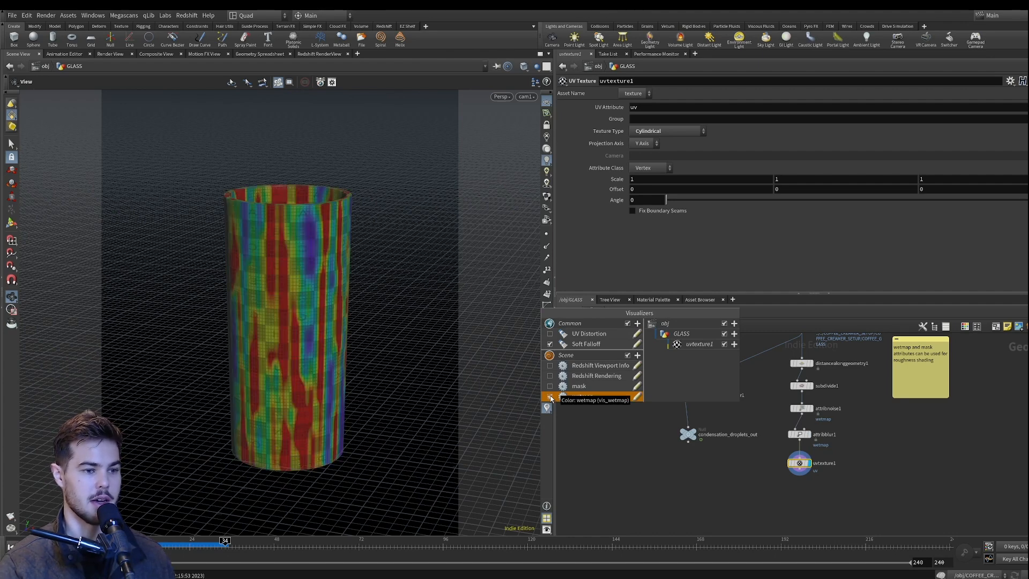
left_click(550, 396)
left_click(550, 387)
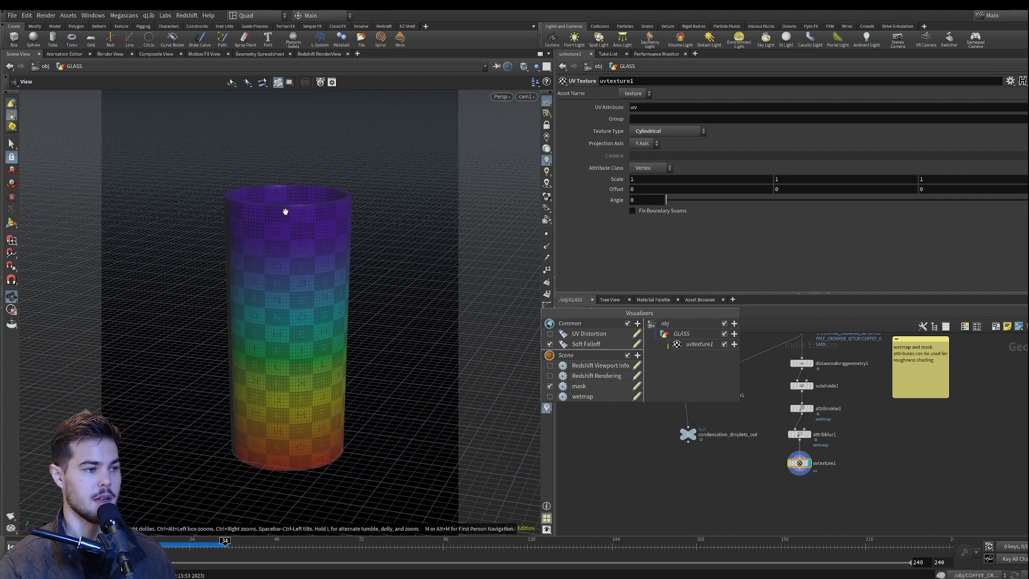
left_click(550, 386)
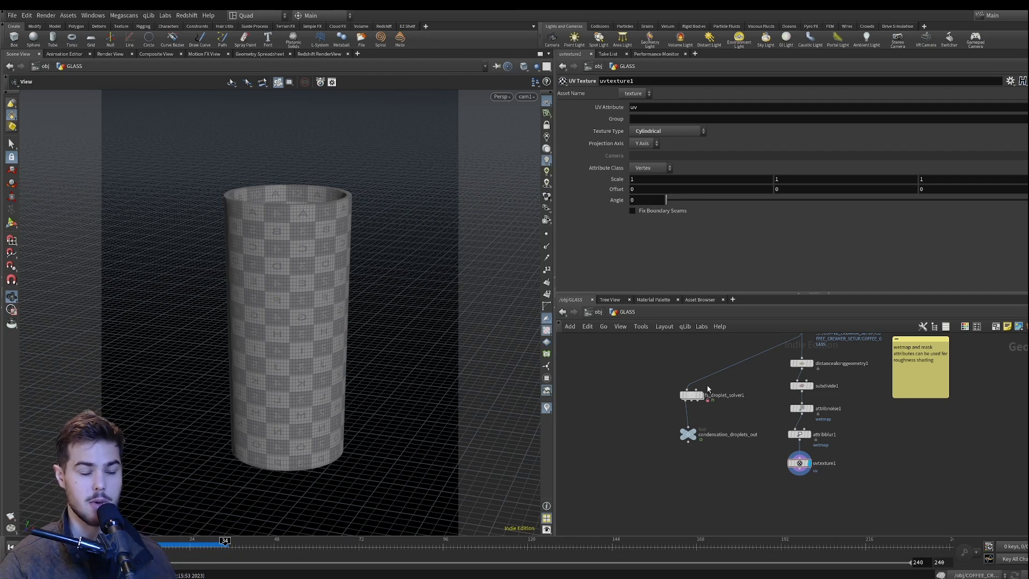
- Return to the object level and open the matnet1 material network to view the scene's Redshift materials
left_click(603, 314)
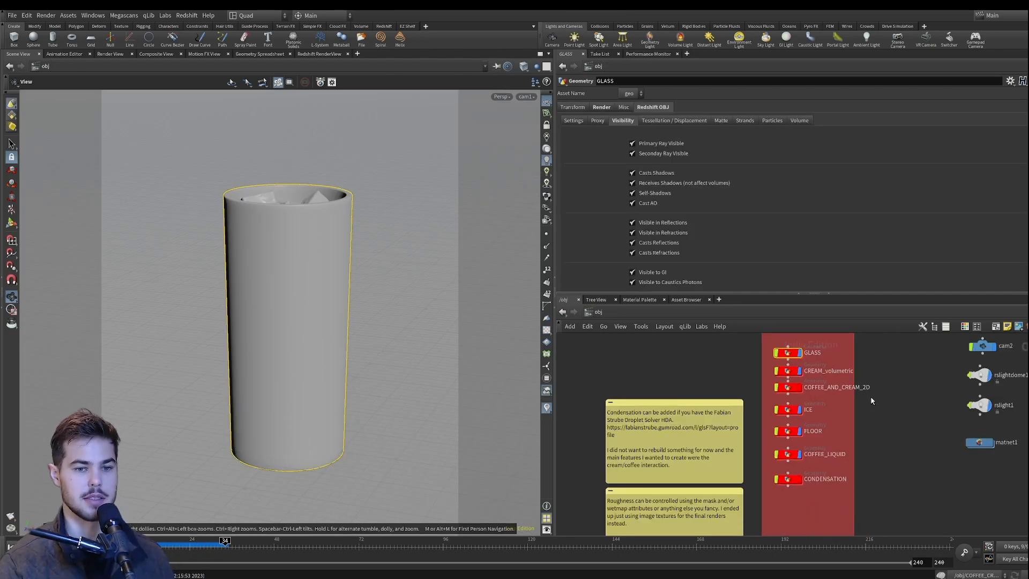
scroll(876, 397, "down", 3)
middle_click_drag(885, 388, 863, 403)
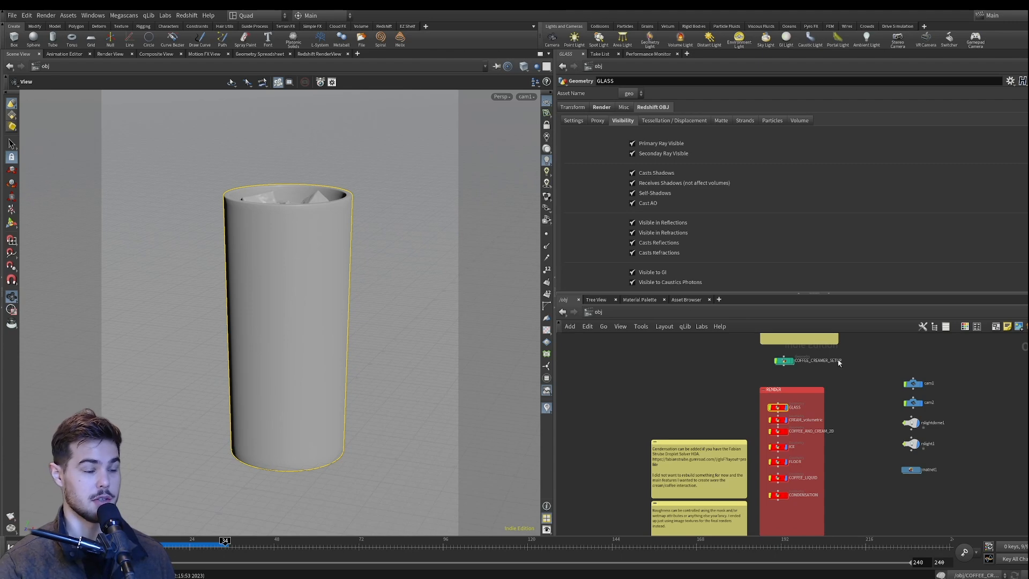
middle_click_drag(869, 455, 791, 435)
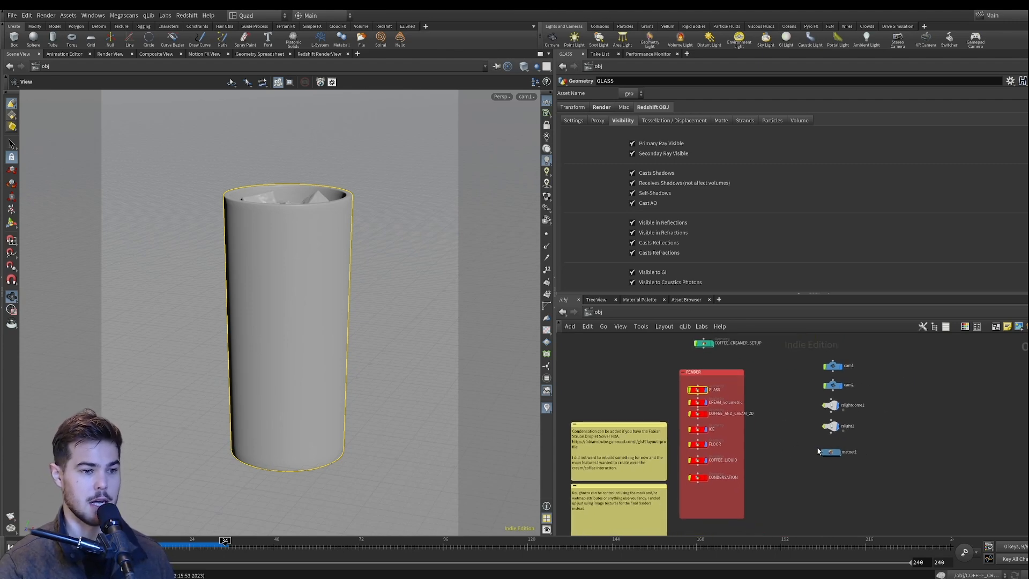
scroll(859, 481, "up", 3)
double_click(805, 422)
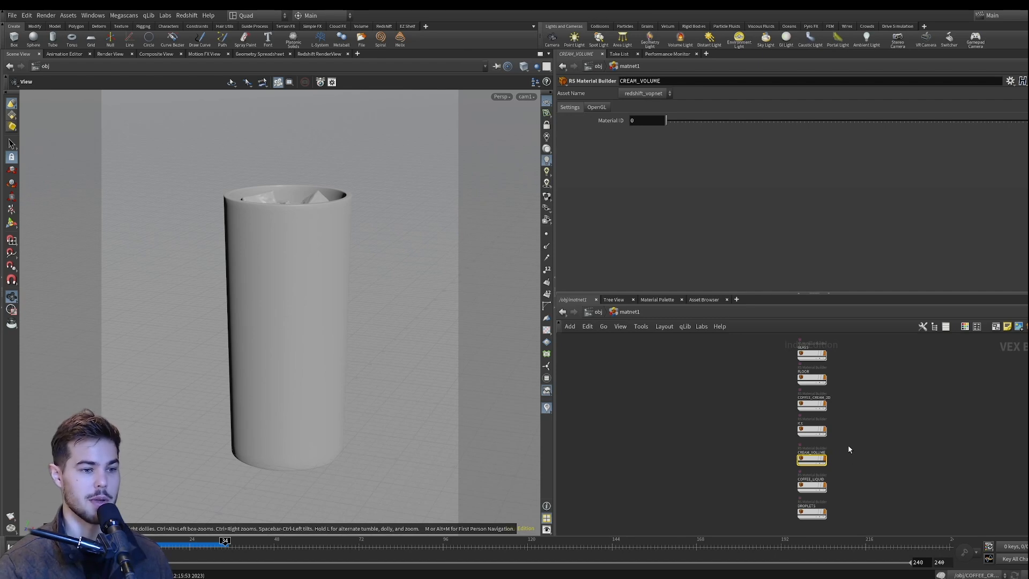
mouse_move(812, 458)
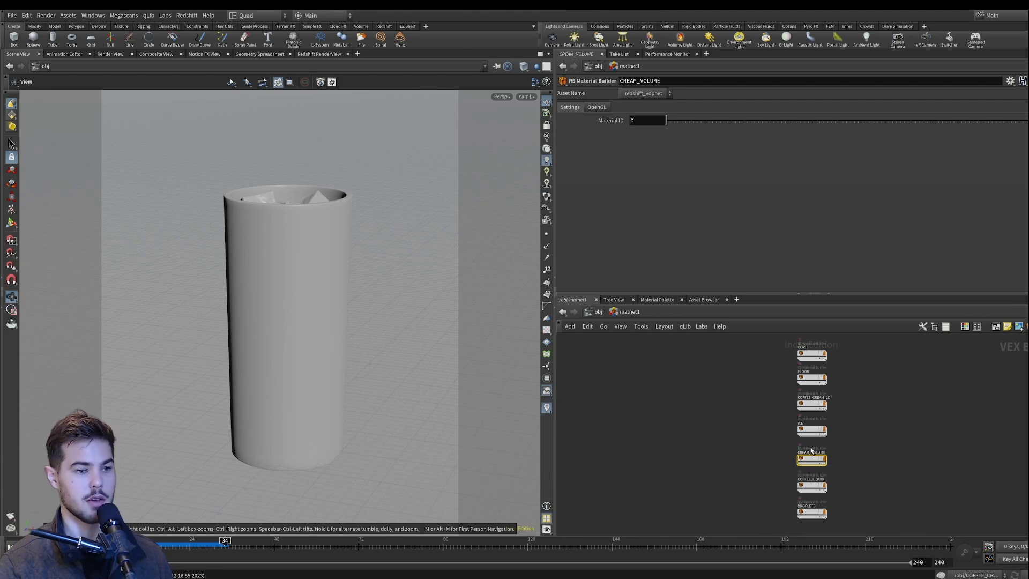
mouse_move(816, 403)
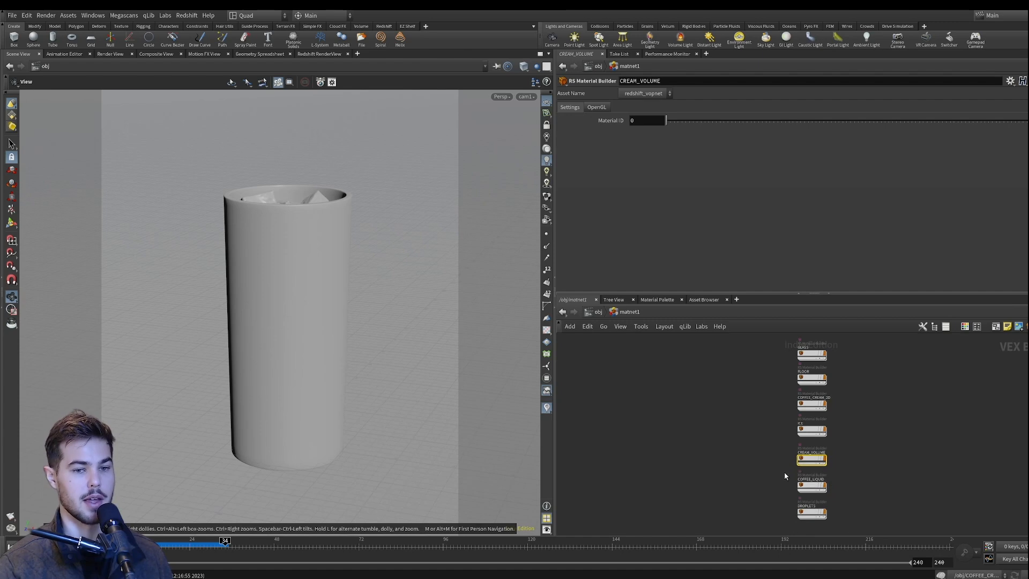
- Open the CREAM_VOLUME material and examine the scatter and absorption settings of its Volume1 node
double_click(811, 460)
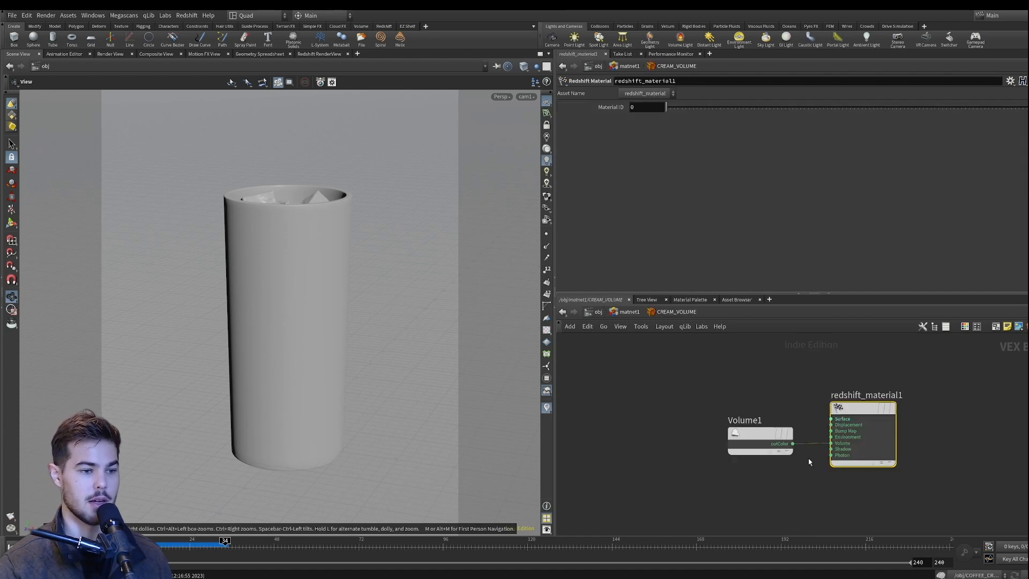
left_click(767, 438)
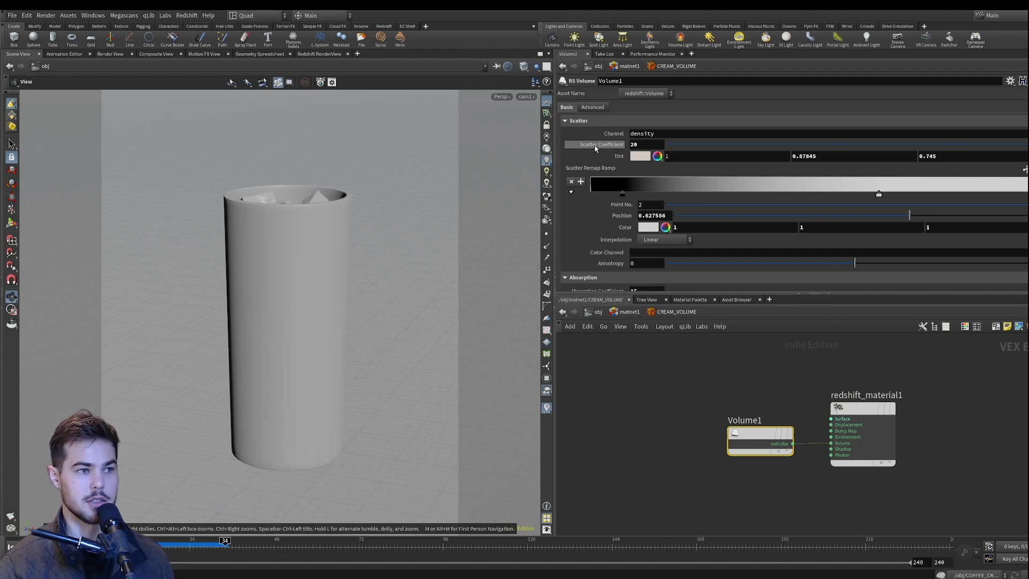
scroll(598, 182, "down", 1)
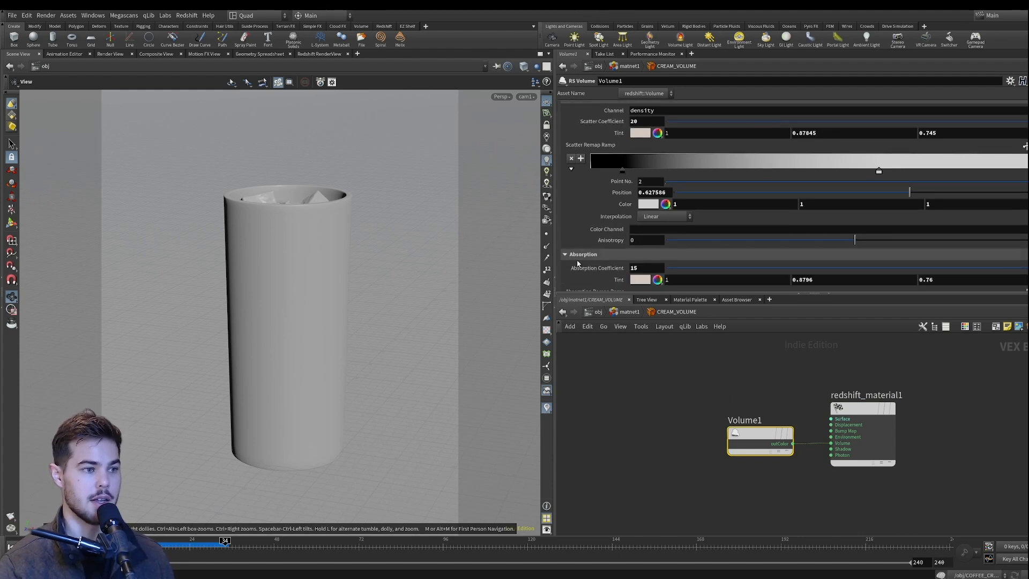
scroll(611, 177, "up", 3)
scroll(606, 204, "down", 3)
scroll(603, 177, "up", 2)
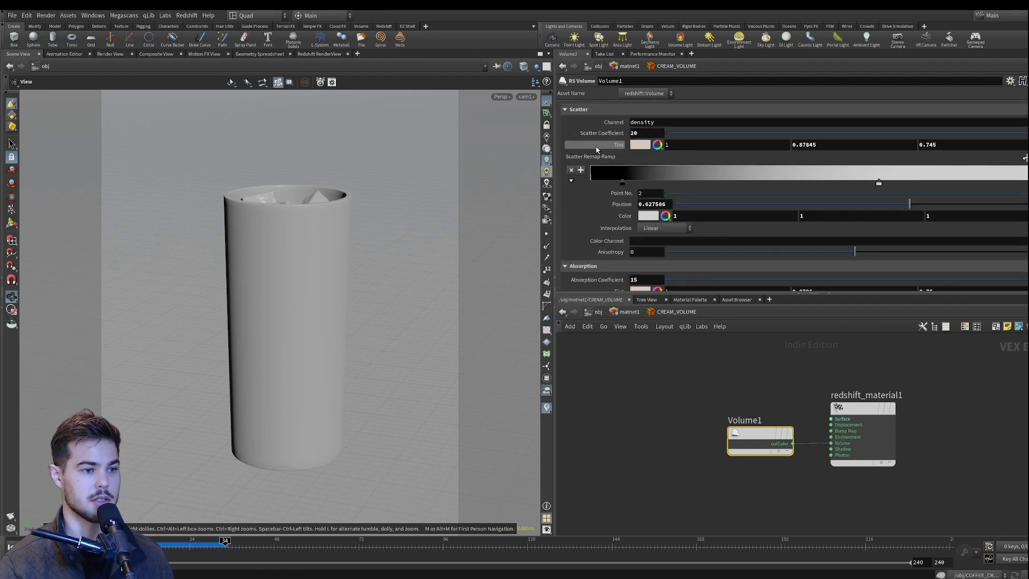
- Open the COFFEE_CREAM_2D material in matnet1 and examine the reflection and transmission settings of StandardMaterial1
left_click(628, 312)
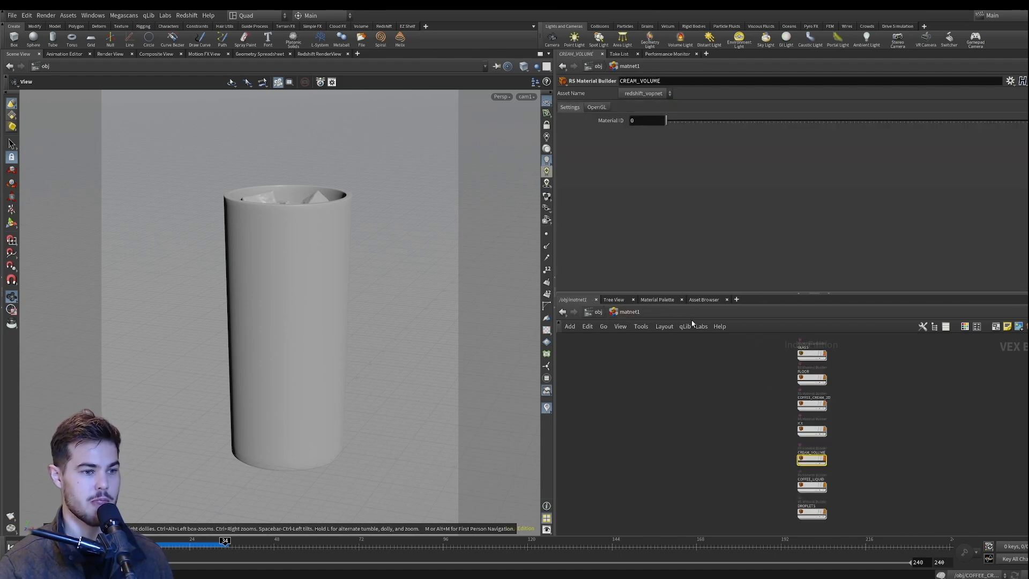
double_click(810, 406)
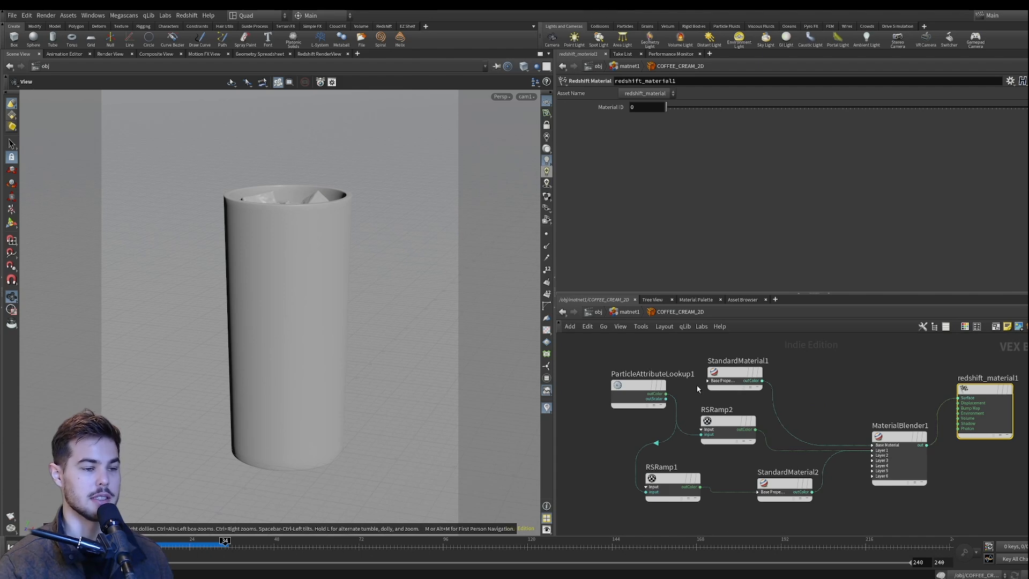
scroll(767, 406, "down", 2)
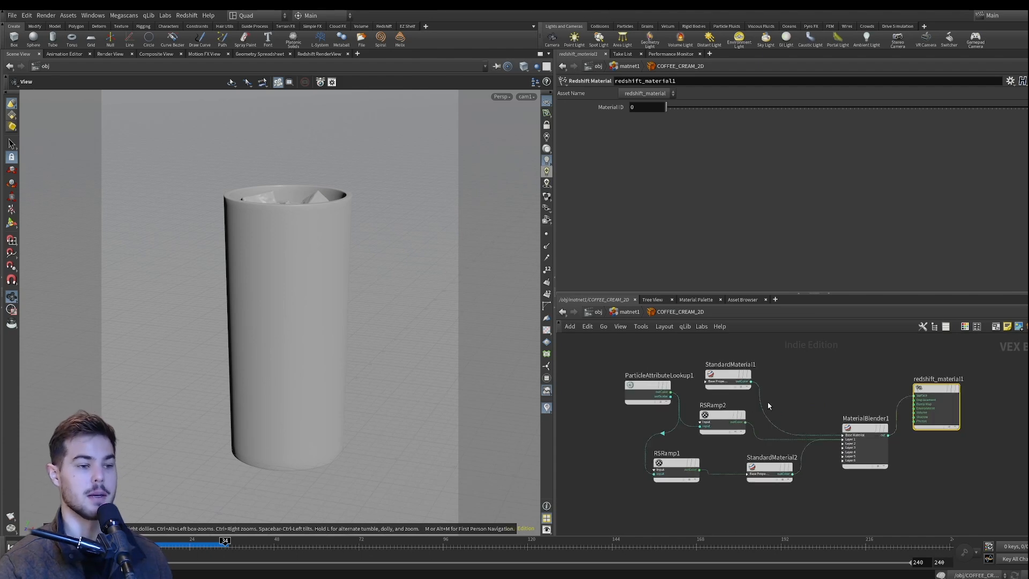
left_click(729, 376)
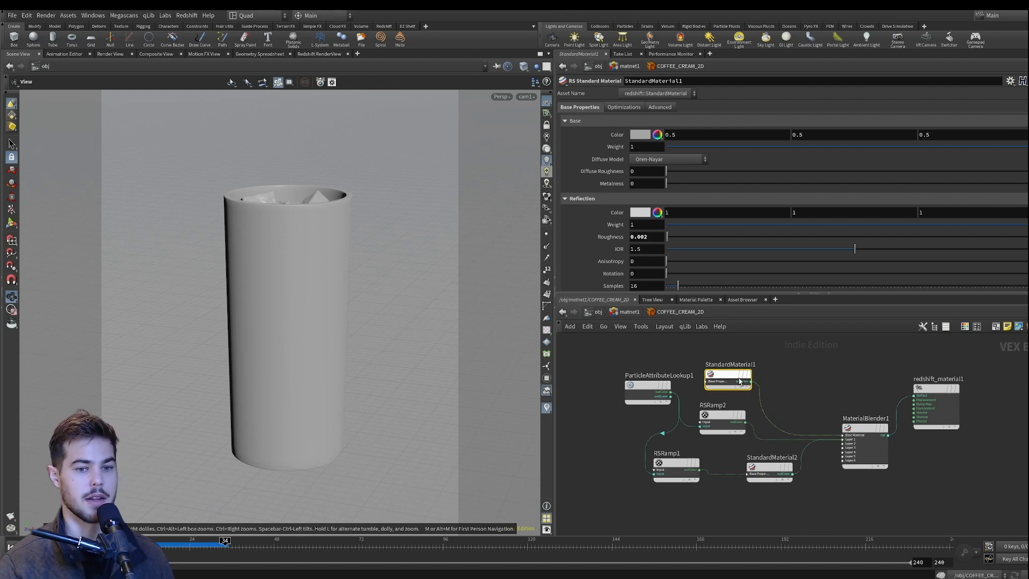
scroll(610, 245, "down", 3)
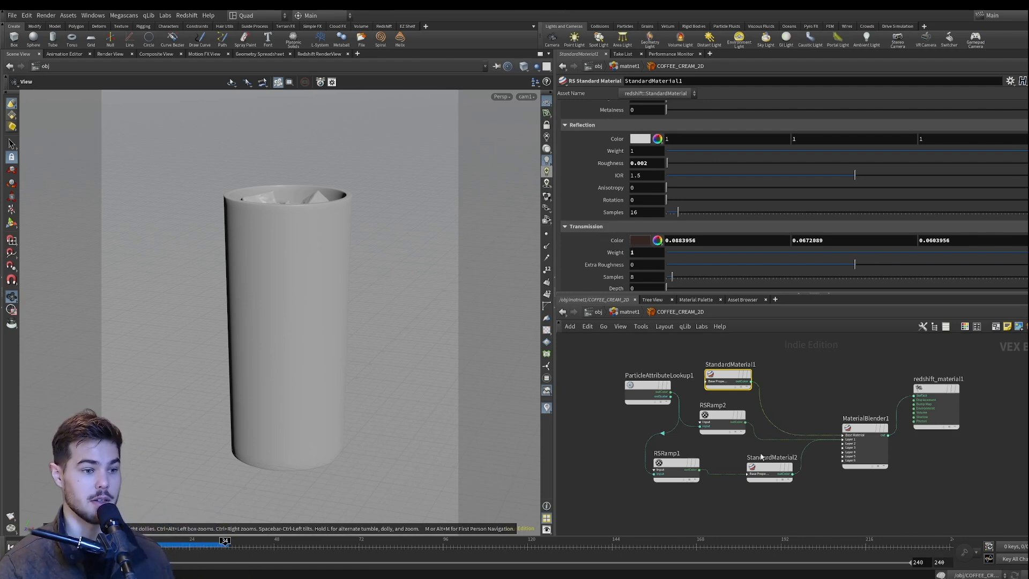
- Examine StandardMaterial2, its RSRamp1 color ramp and the attribute name in ParticleAttributeLookup1
left_click(769, 469)
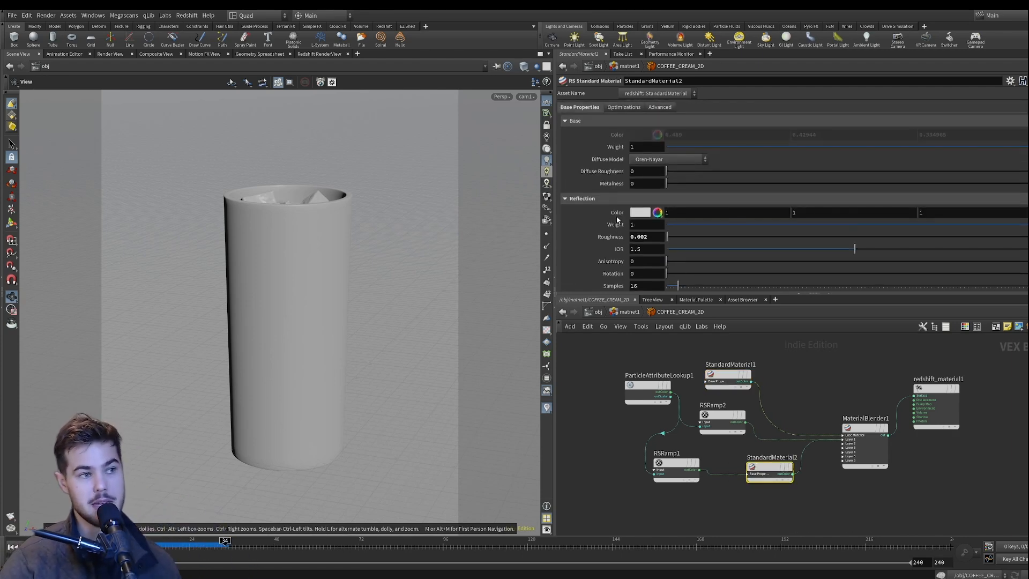
left_click(690, 461)
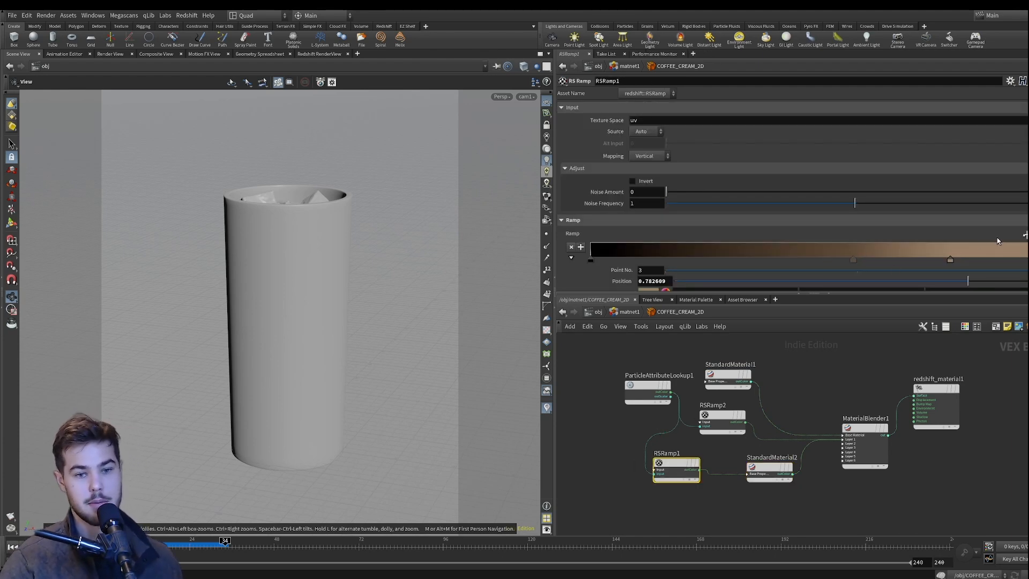
left_click(768, 468)
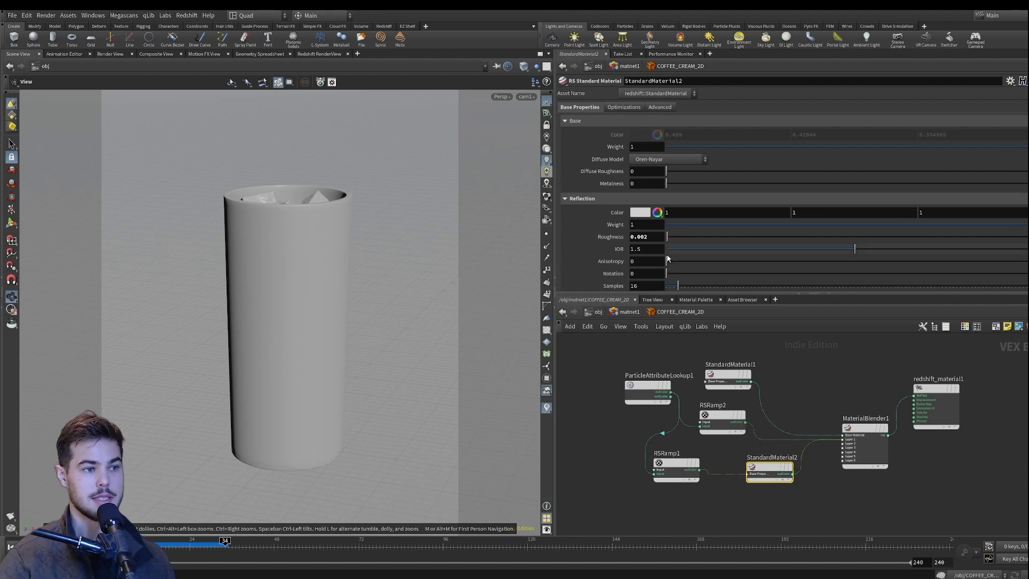
scroll(673, 242, "down", 3)
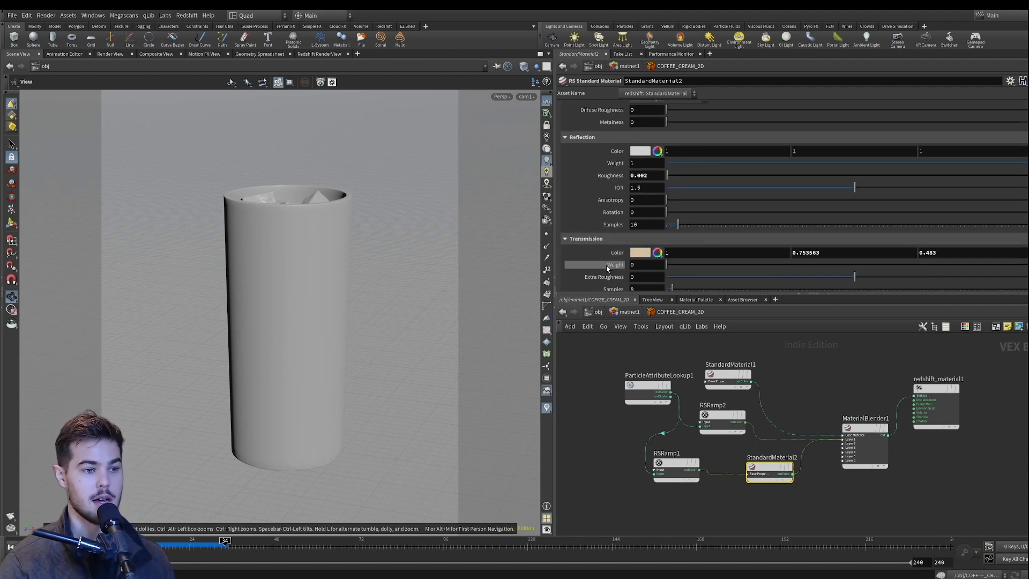
left_click(680, 462)
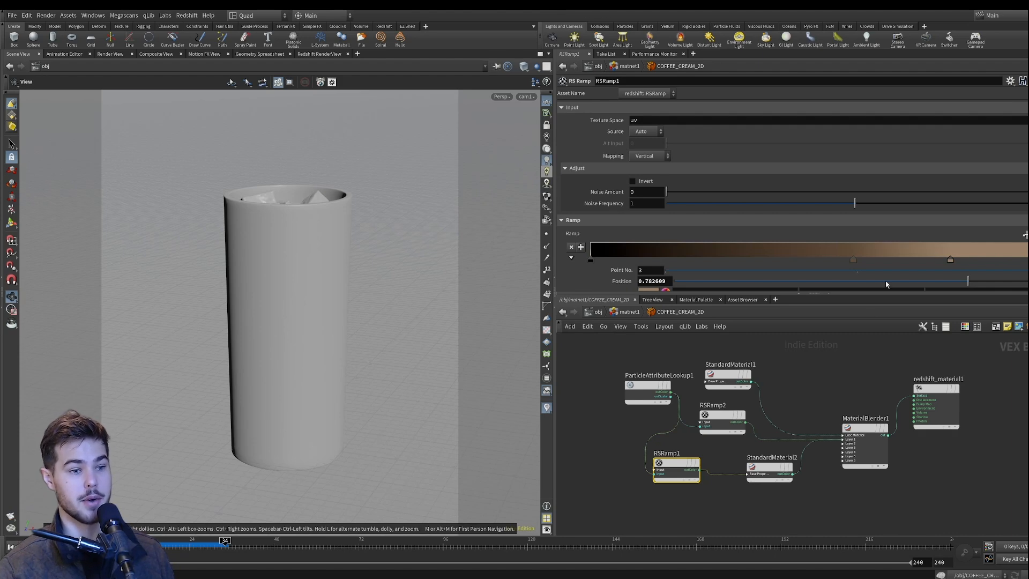
mouse_move(766, 469)
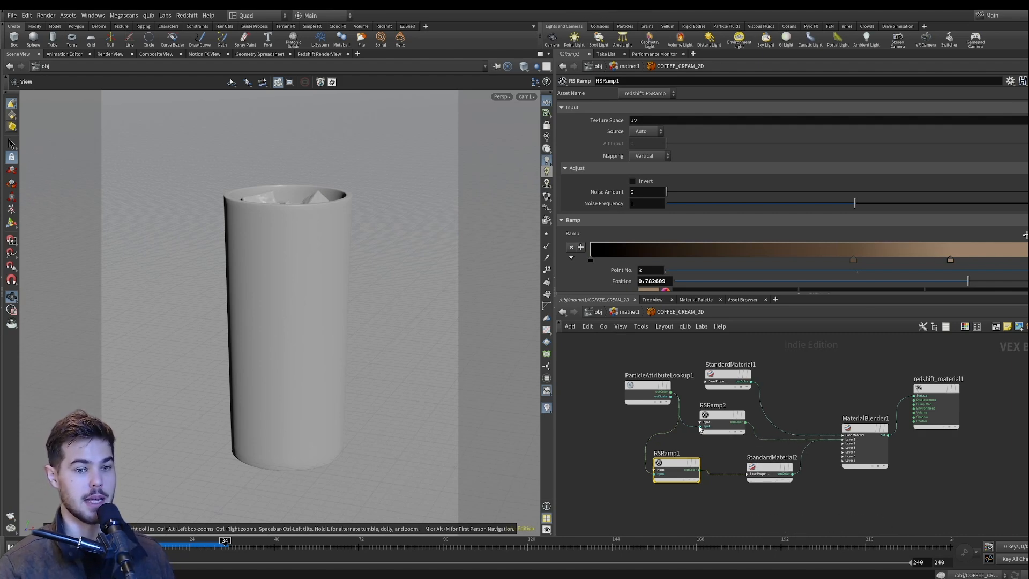
left_click(644, 387)
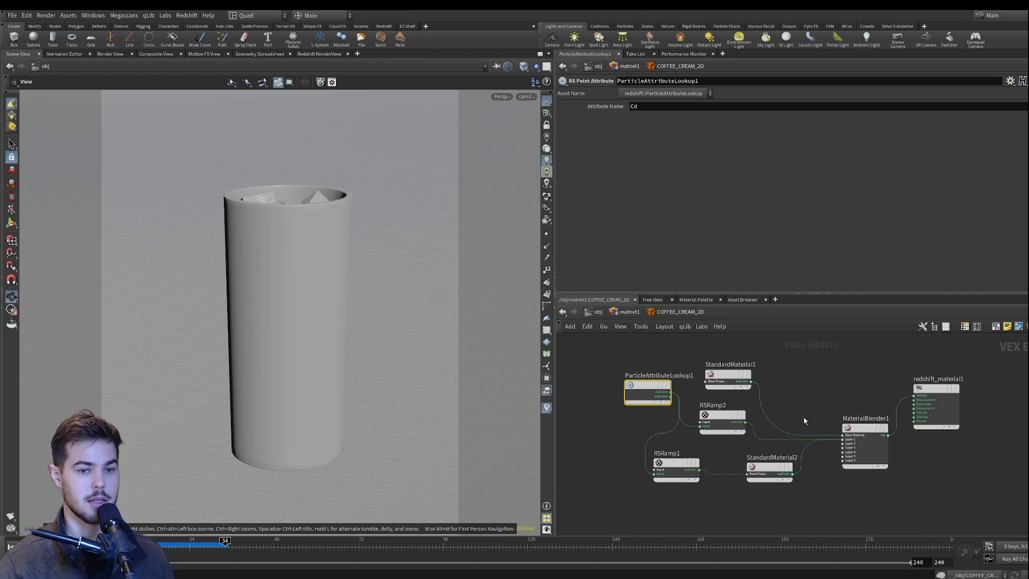
- Return to the object level and enter the COFFEE_CREAMER_SETUP object to show its subnetwork parameters
left_click(619, 315)
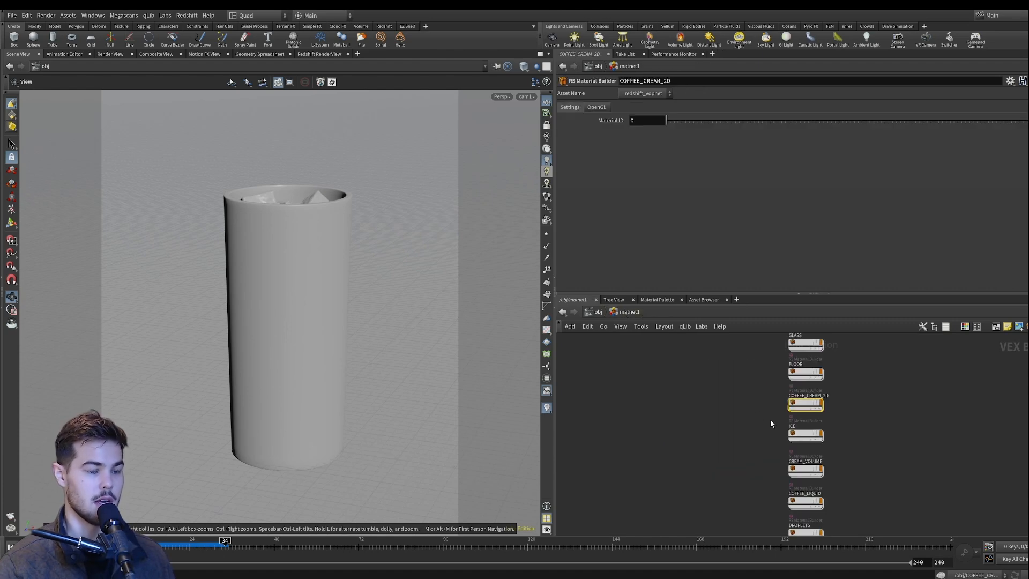
left_click(598, 312)
scroll(686, 421, "down", 5)
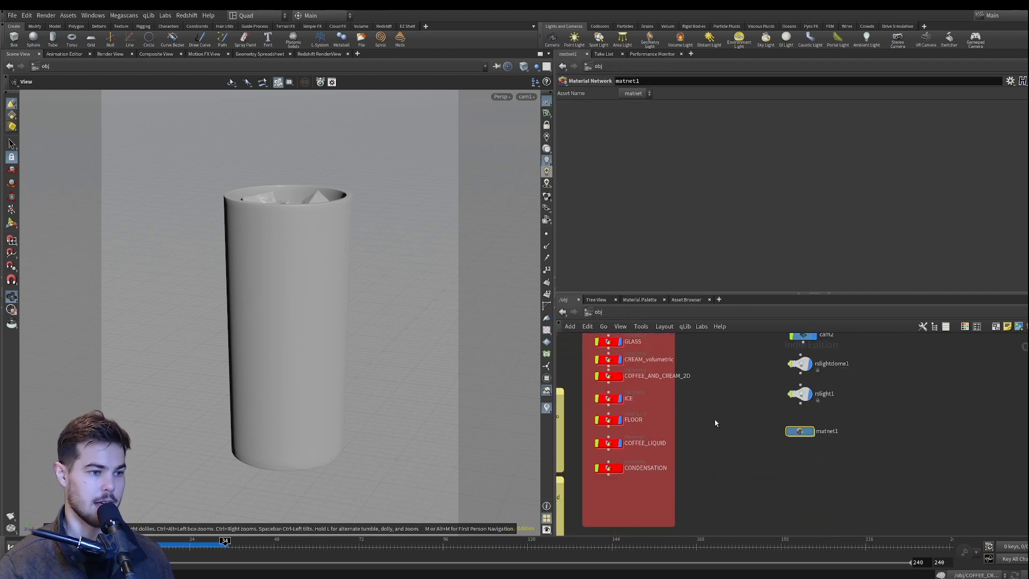
middle_click_drag(725, 364, 771, 401)
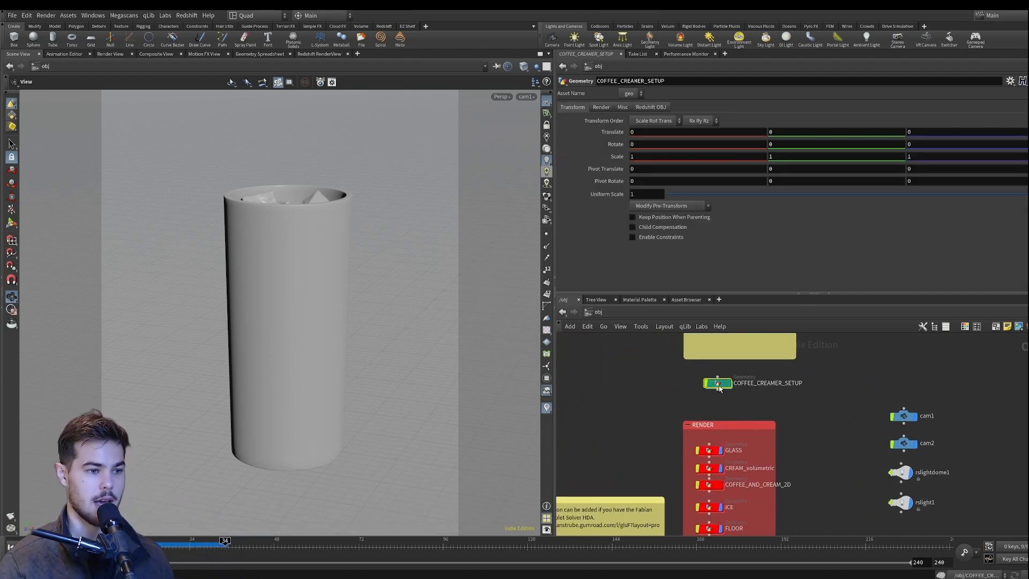
double_click(719, 385)
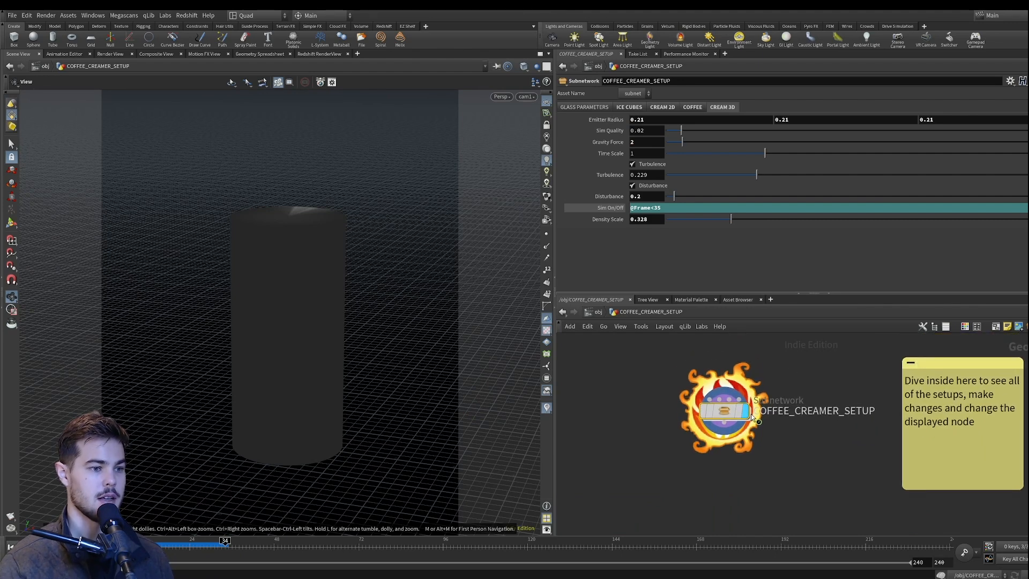
- Show the subnetwork's glass parameters and move the timeline back towards its start
mouse_move(722, 421)
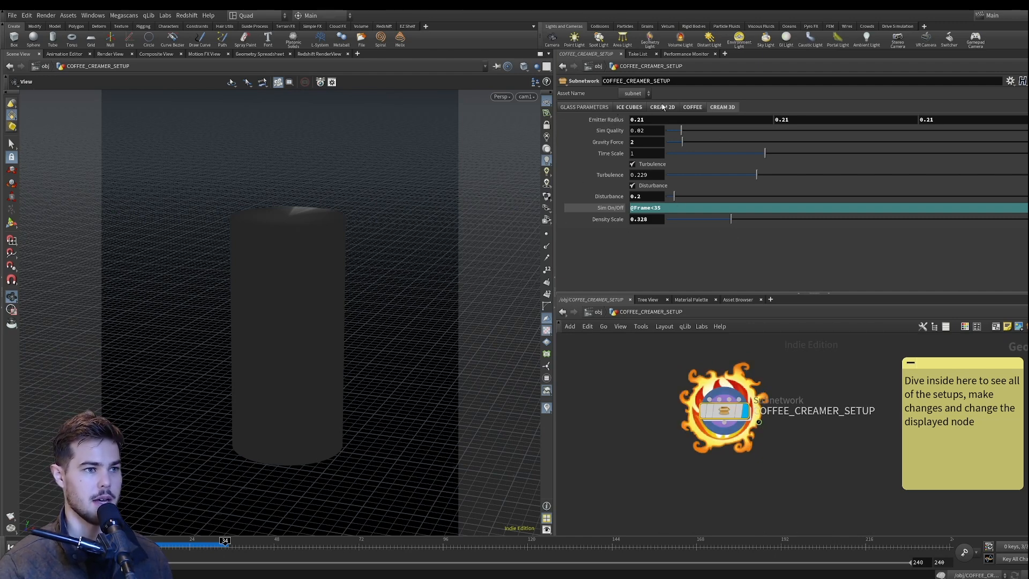
left_click(588, 106)
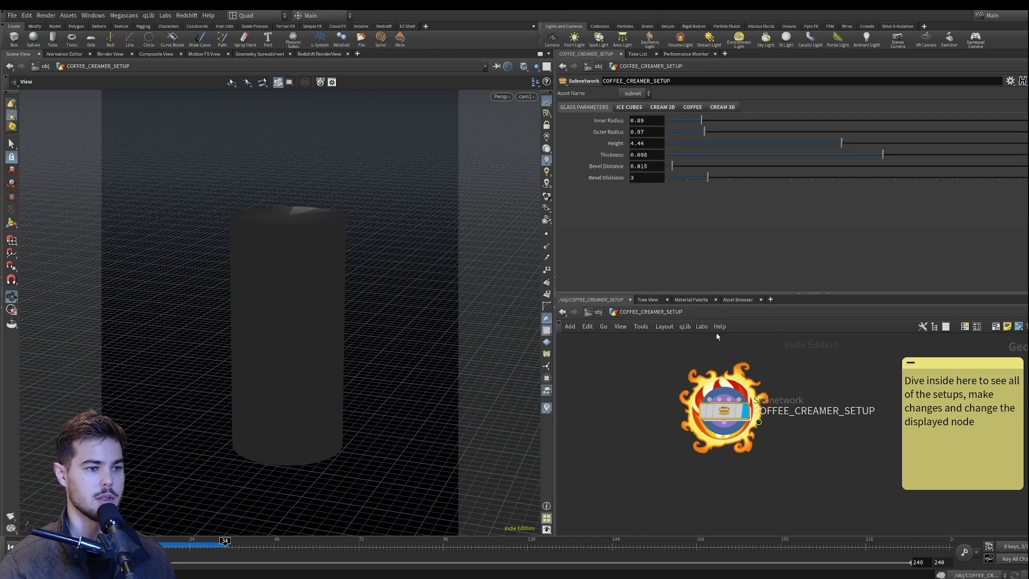
left_click_drag(188, 547, 132, 545)
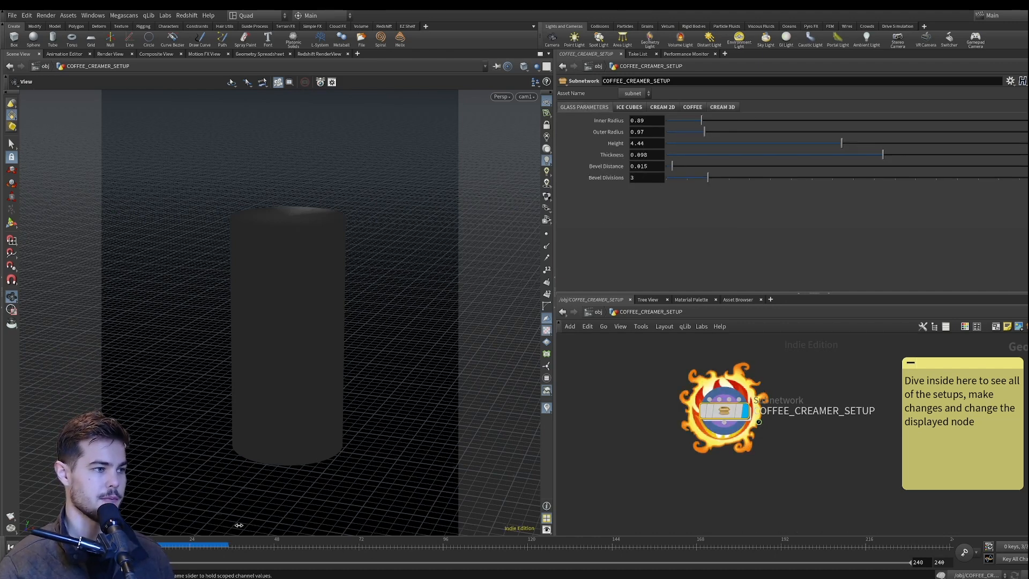
- Enter the COFFEE_CREAMER_SETUP subnetwork and display its COFFEE_GLASS node in the viewport
double_click(725, 410)
middle_click_drag(763, 473, 769, 479)
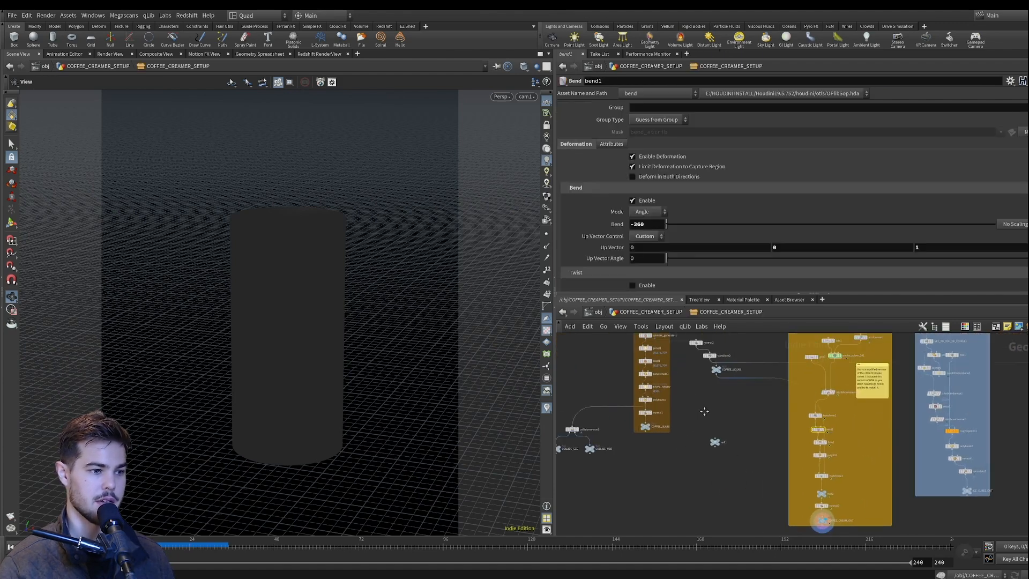
middle_click_drag(693, 408, 758, 462)
scroll(752, 472, "up", 5)
middle_click_drag(715, 516, 748, 481)
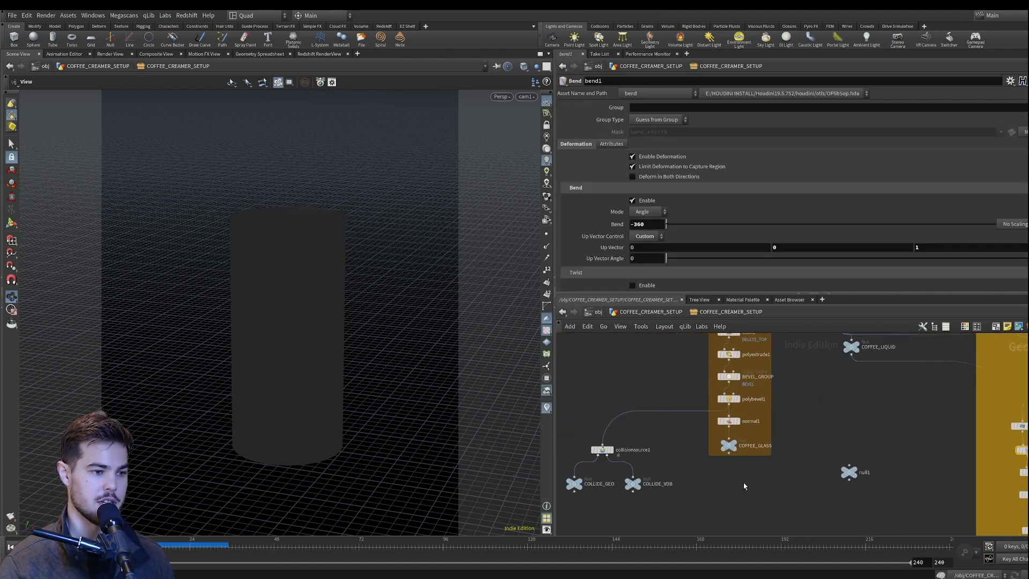
mouse_move(729, 450)
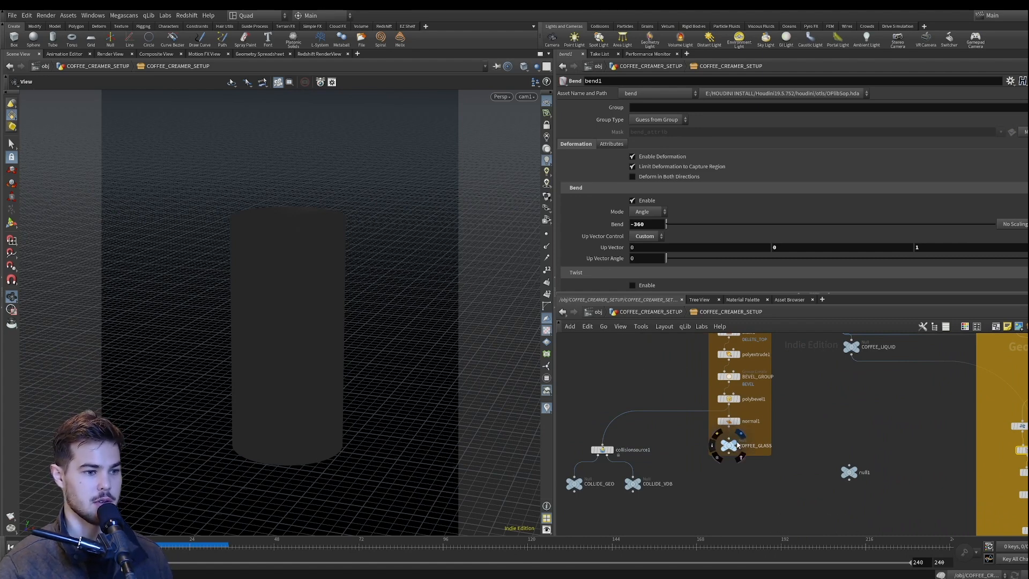
left_click(733, 444)
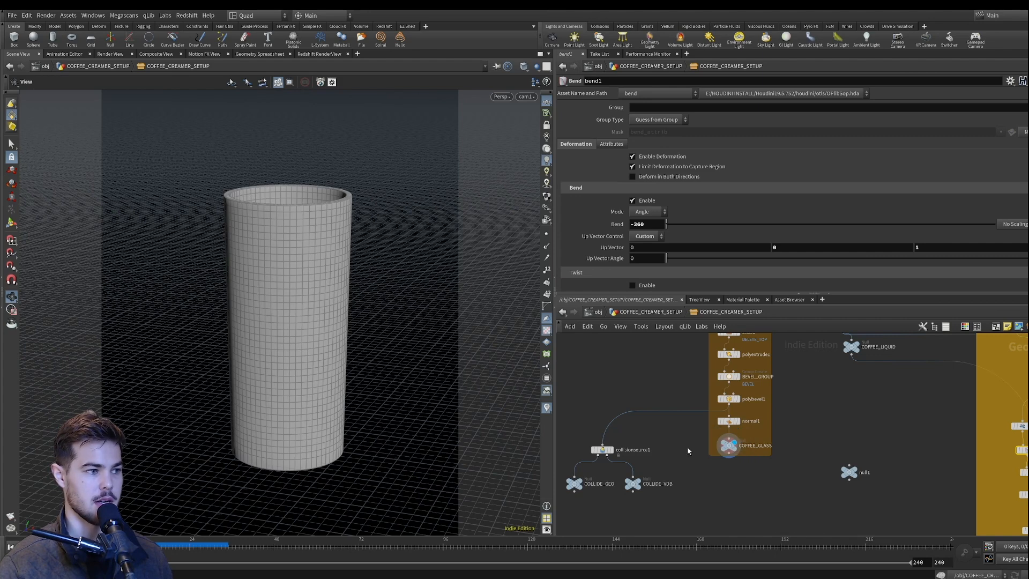
- Back on the subnetwork's glass parameters, set inner radius 0.777, outer radius 0.932, height 3.326 and thickness 0.144
left_click(632, 312)
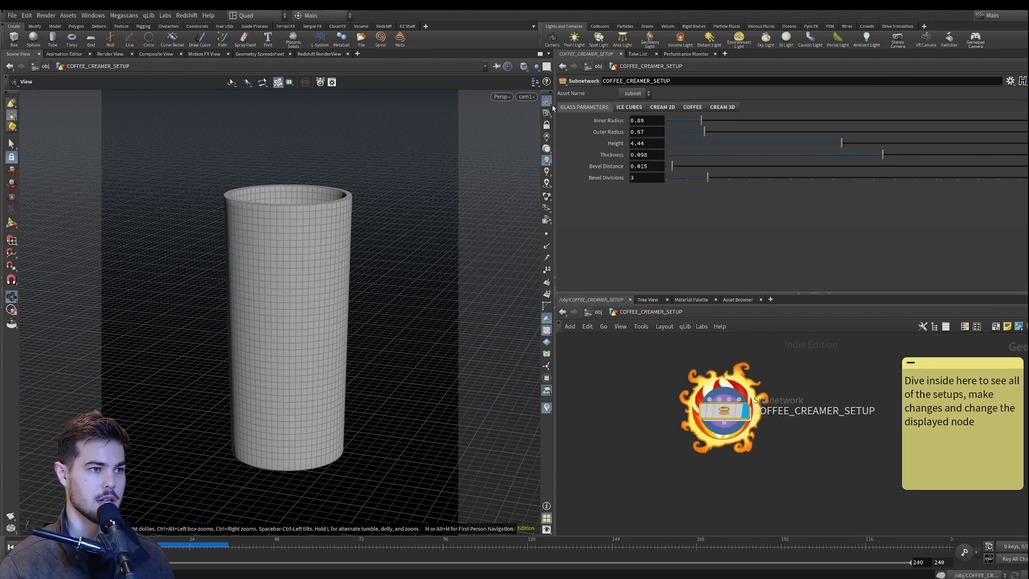
left_click_drag(701, 120, 729, 134)
left_click_drag(841, 148, 797, 144)
mouse_move(877, 156)
left_mouse_down()
mouse_move(921, 158)
mouse_move(892, 157)
left_mouse_up()
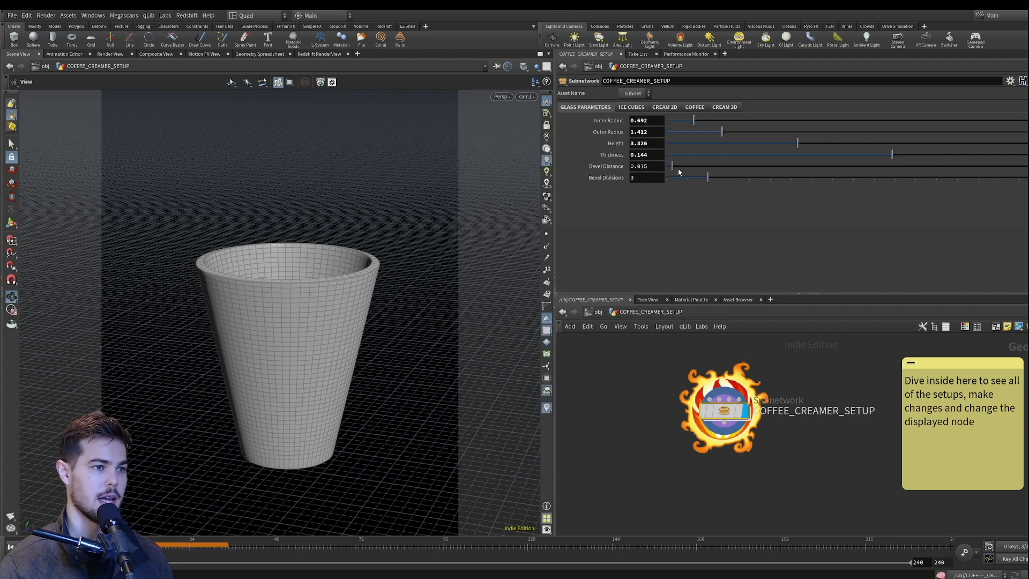
left_click_drag(722, 138, 699, 124)
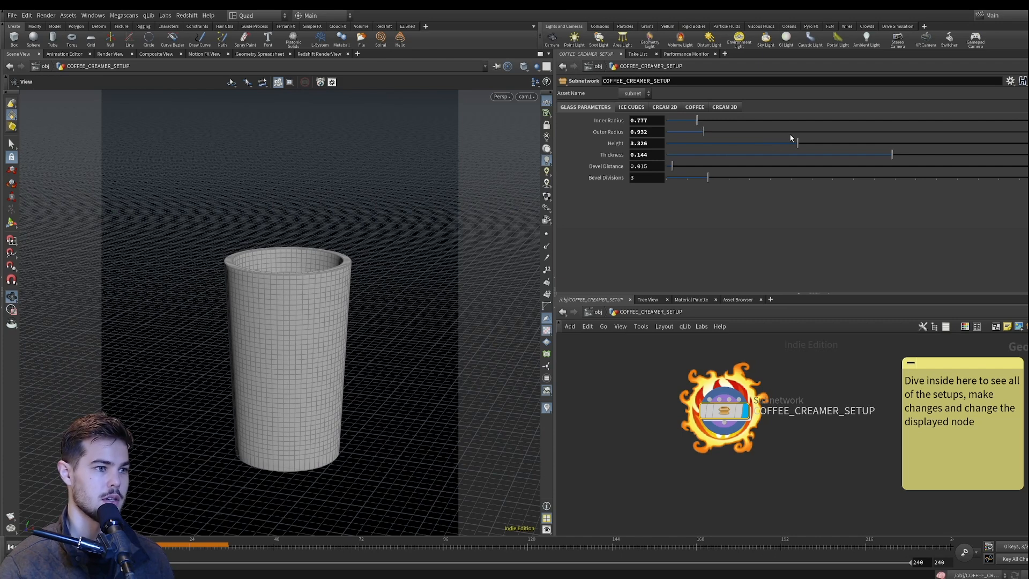
- Return to the object level and hide and reshow the GLASS object to check the coffee and ice inside it
mouse_move(728, 418)
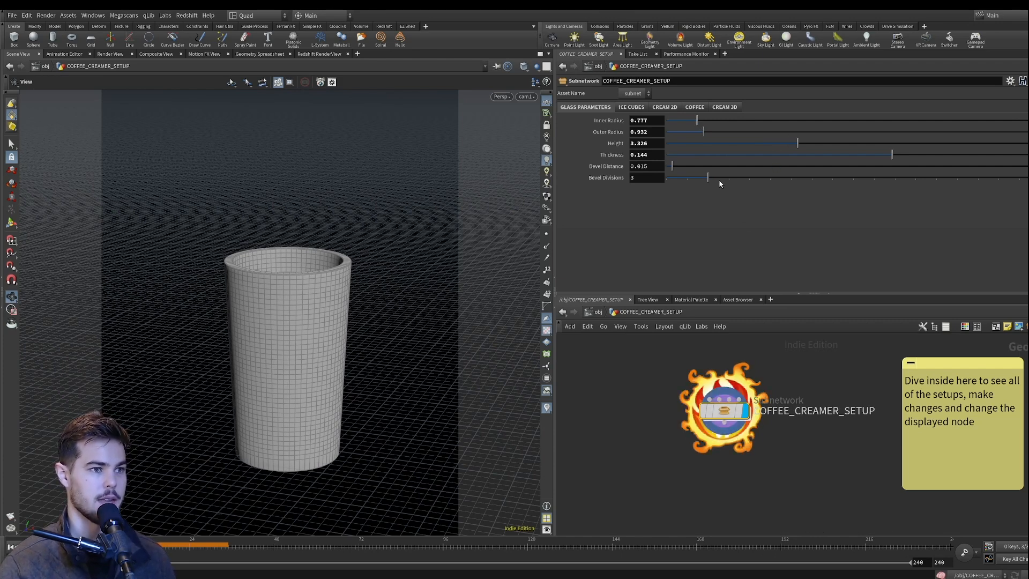
left_click(598, 313)
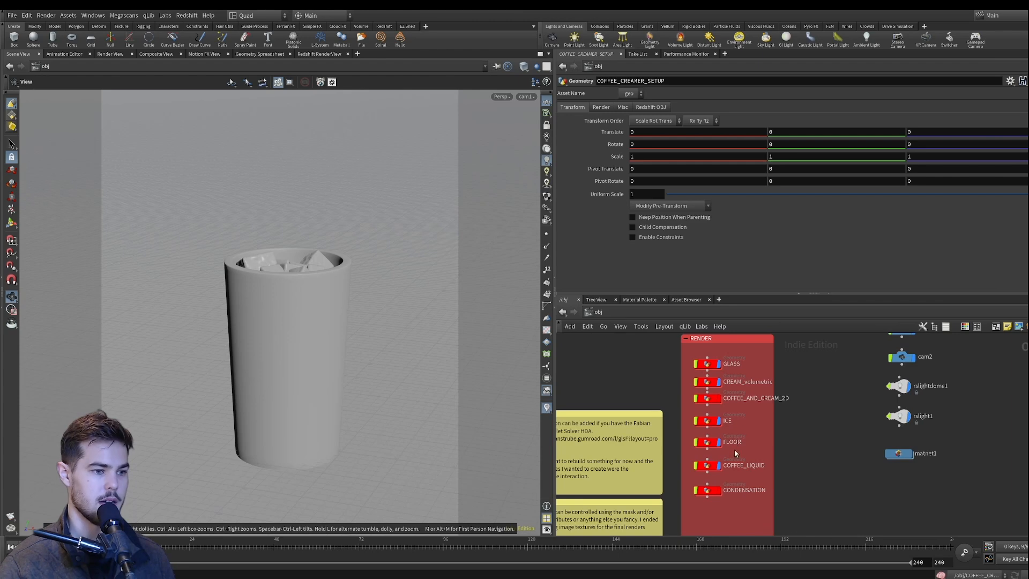
left_click(720, 465)
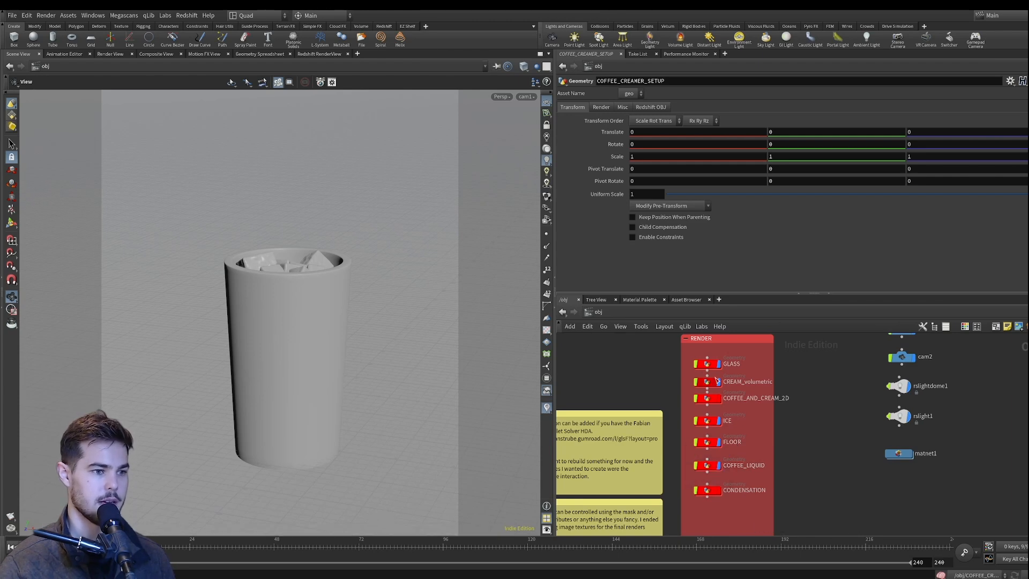
left_click(719, 364)
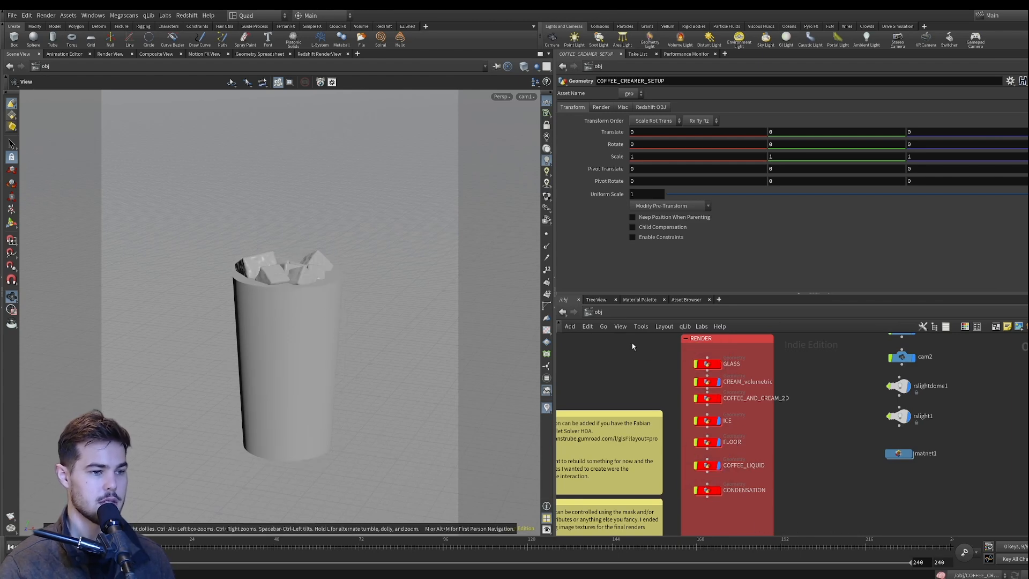
left_click(720, 364)
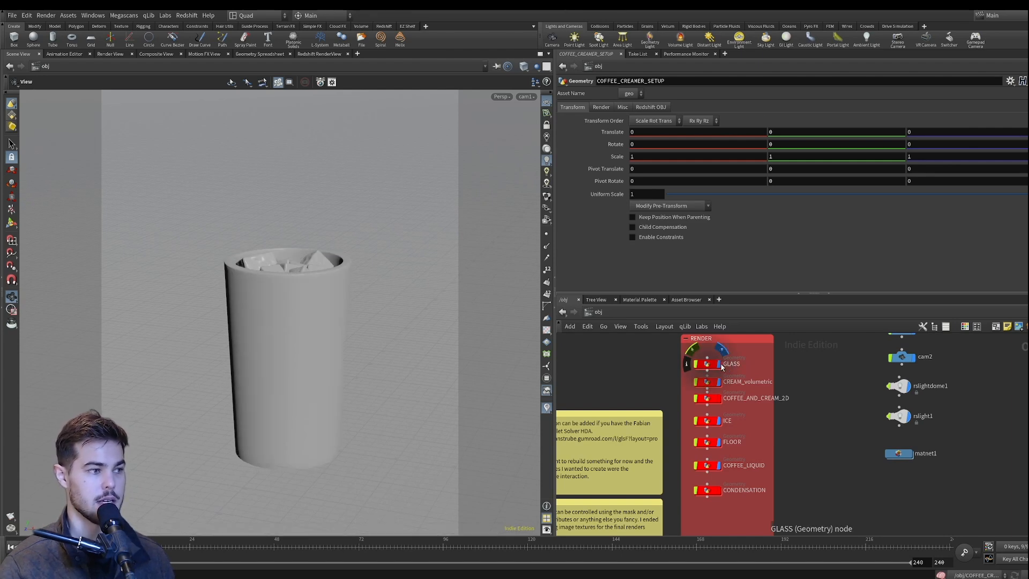
- Re-enter the COFFEE_CREAMER_SETUP object and show the other scene objects in a free view looking down into the glass
middle_click_drag(654, 370, 670, 424)
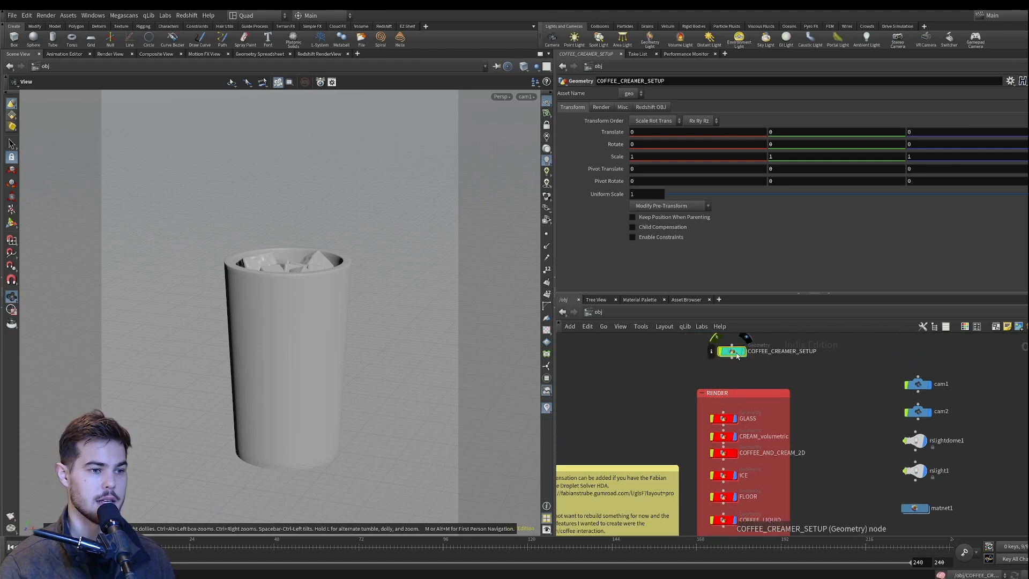
double_click(735, 352)
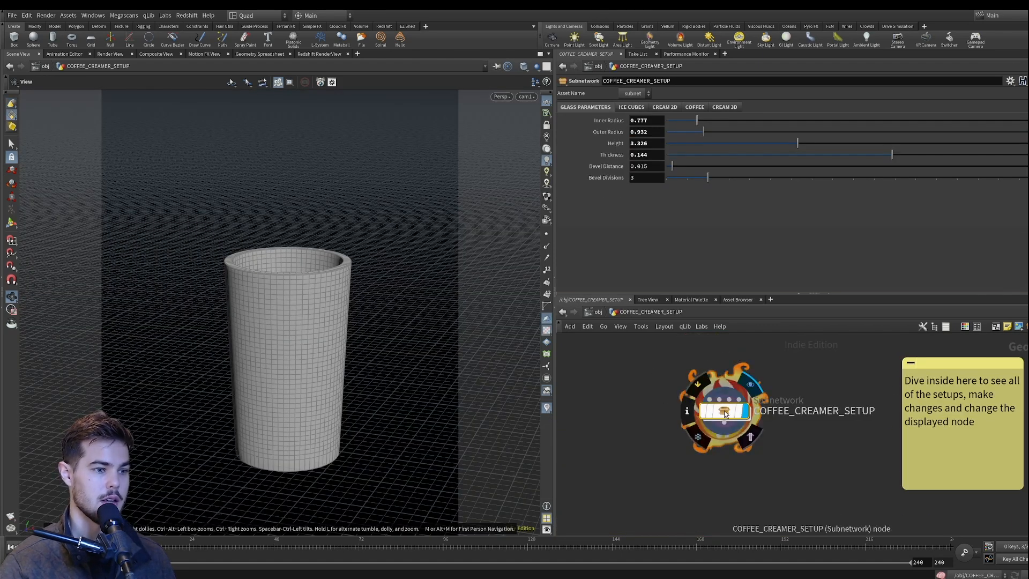
left_click(536, 65)
left_click(563, 78)
mouse_move(324, 294)
left_mouse_down()
mouse_move(324, 367)
mouse_move(311, 279)
mouse_move(308, 310)
mouse_move(341, 290)
left_mouse_up()
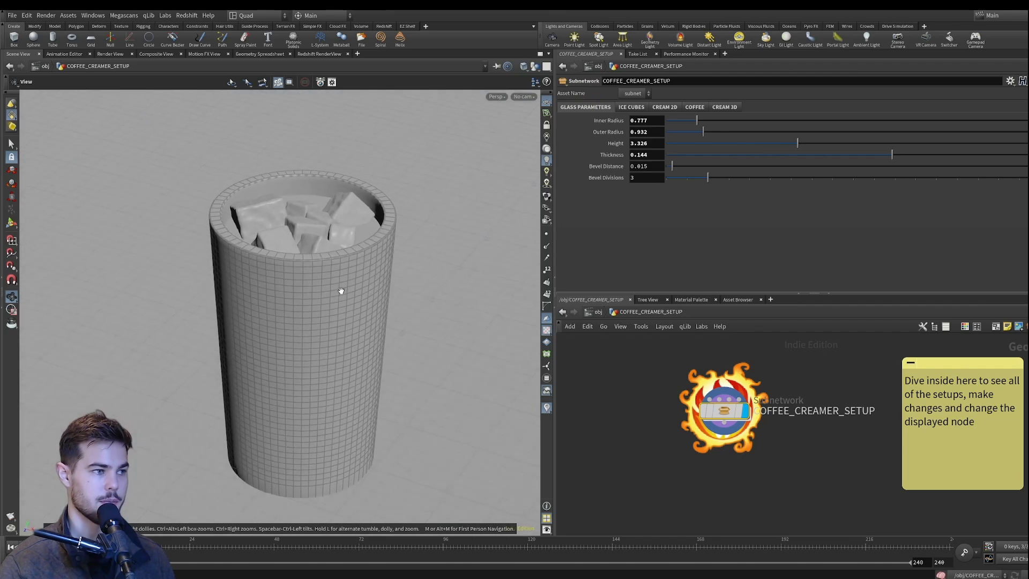
- Adjust the glass to an inner radius of 0.826, an outer radius of 0.953 and a height of 3.242
left_click(644, 109)
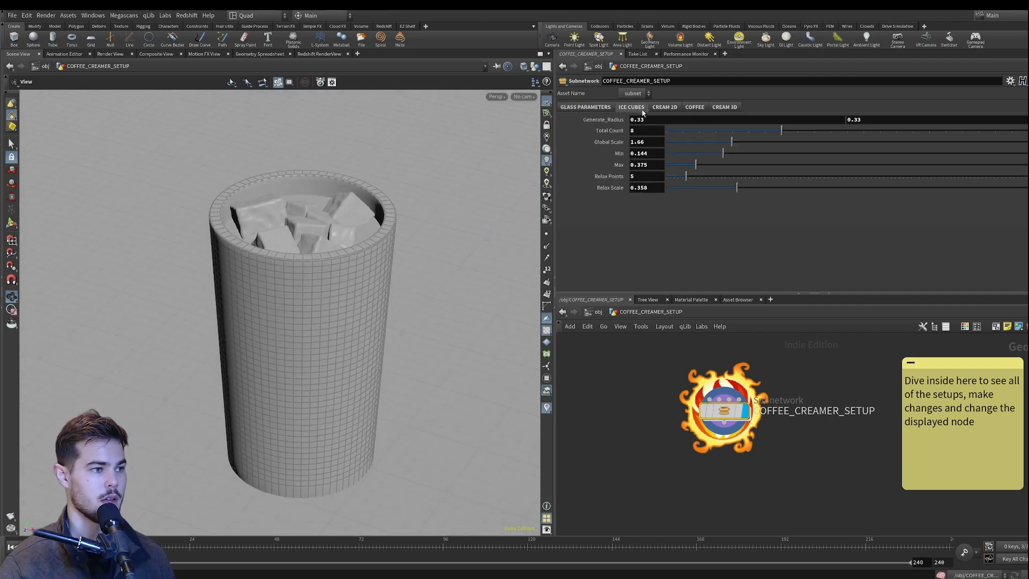
left_click(587, 108)
mouse_move(699, 126)
left_mouse_down()
mouse_move(691, 123)
mouse_move(700, 127)
left_mouse_up()
left_click_drag(797, 146, 778, 149)
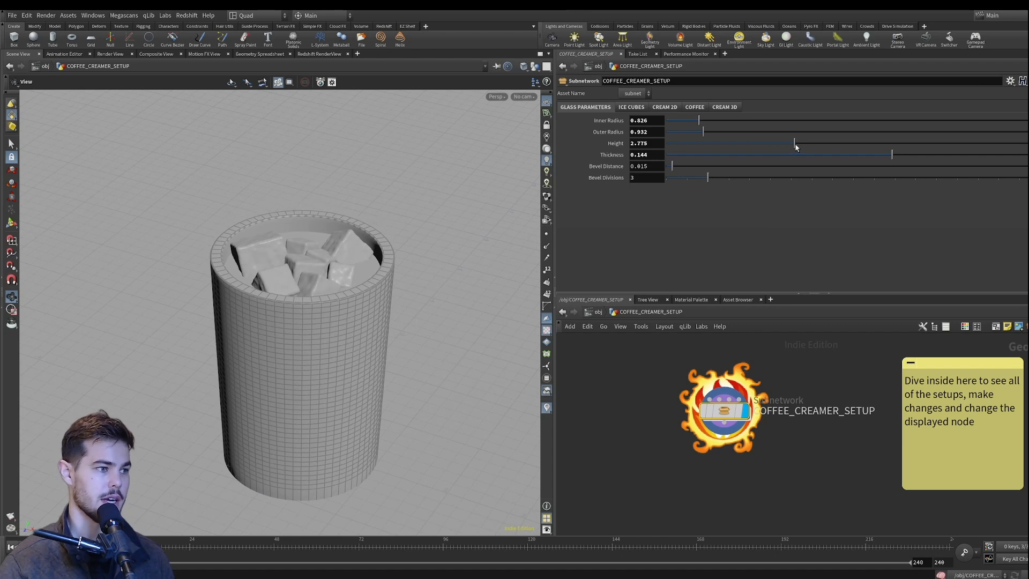
left_click(796, 147)
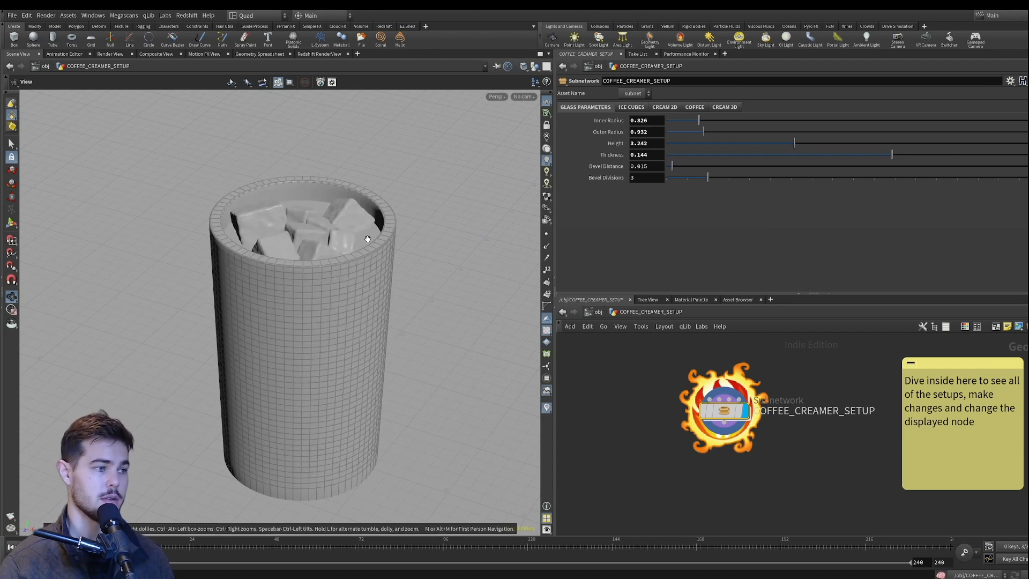
left_click_drag(365, 320, 517, 240)
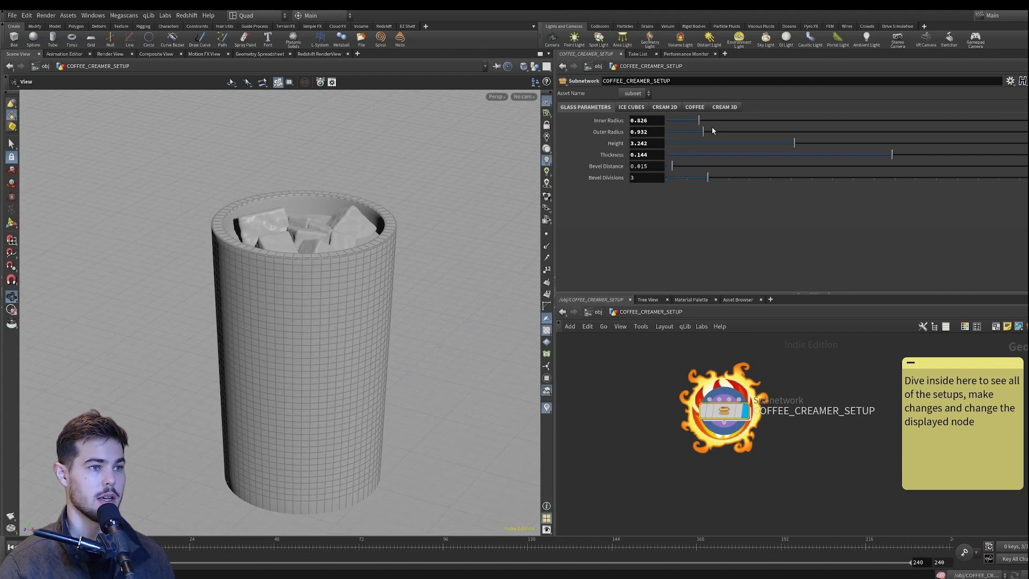
left_click_drag(711, 130, 702, 133)
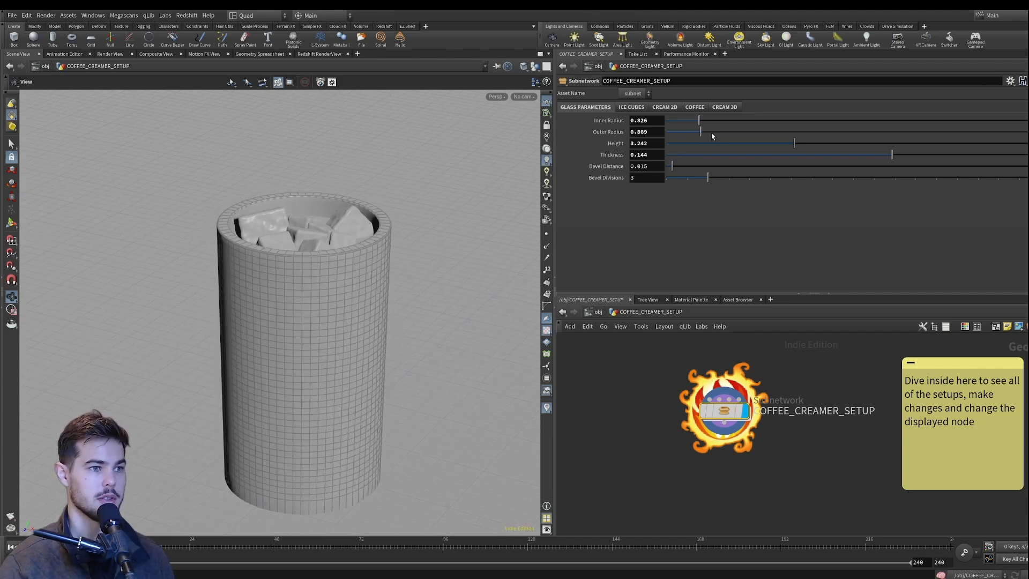
left_click(705, 132)
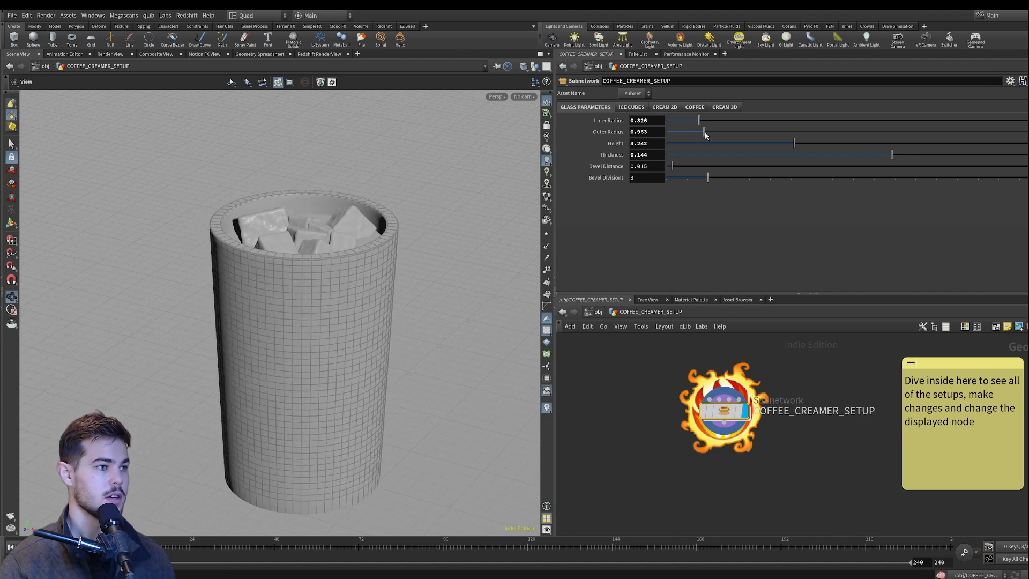
- Set the ice cubes' global scale to 1.638 and relax scale to 0.356
left_click(632, 108)
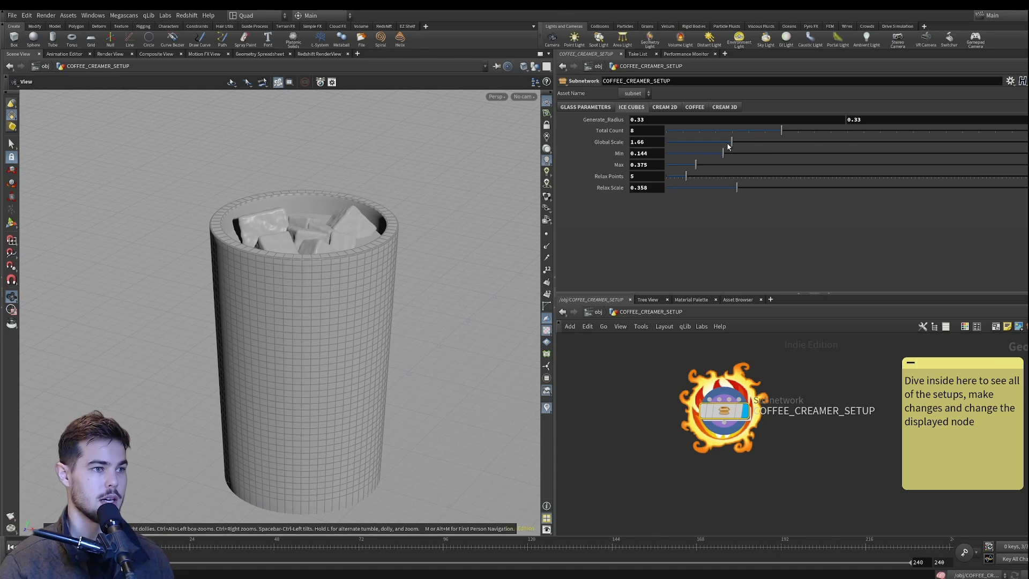
left_click_drag(733, 144, 732, 143)
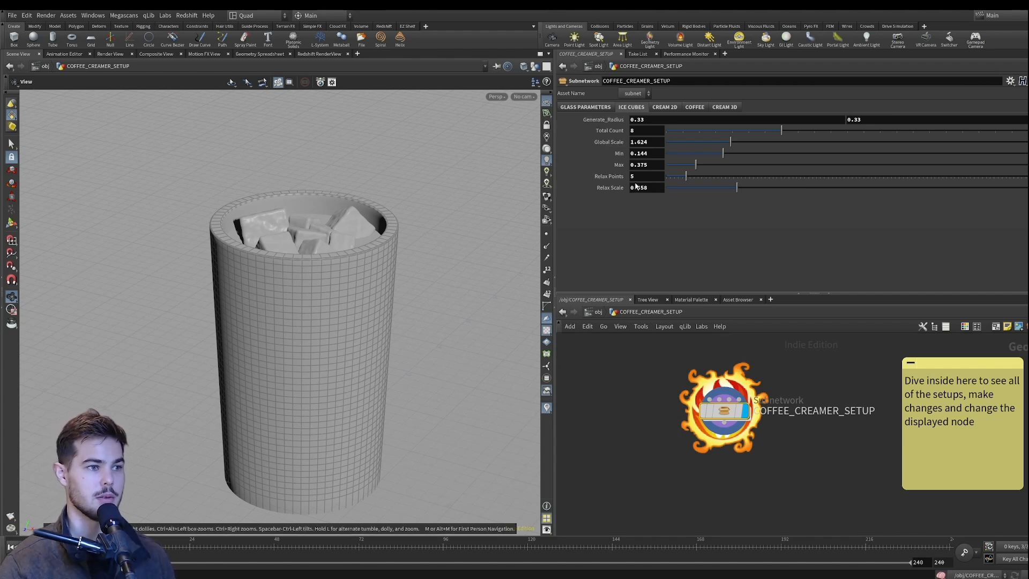
left_click(721, 188)
left_click_drag(735, 187, 725, 187)
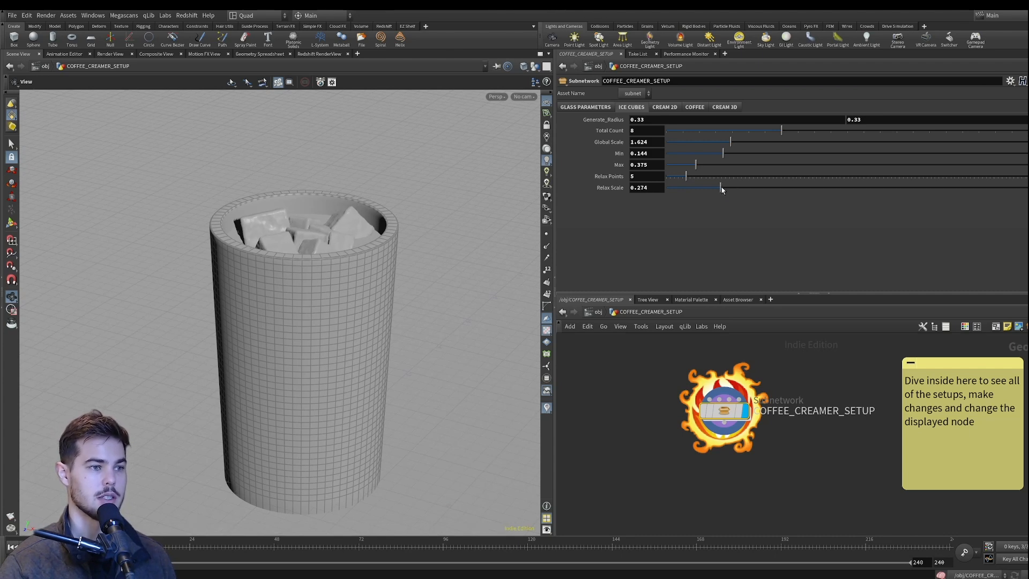
left_click(722, 142)
left_click(732, 143)
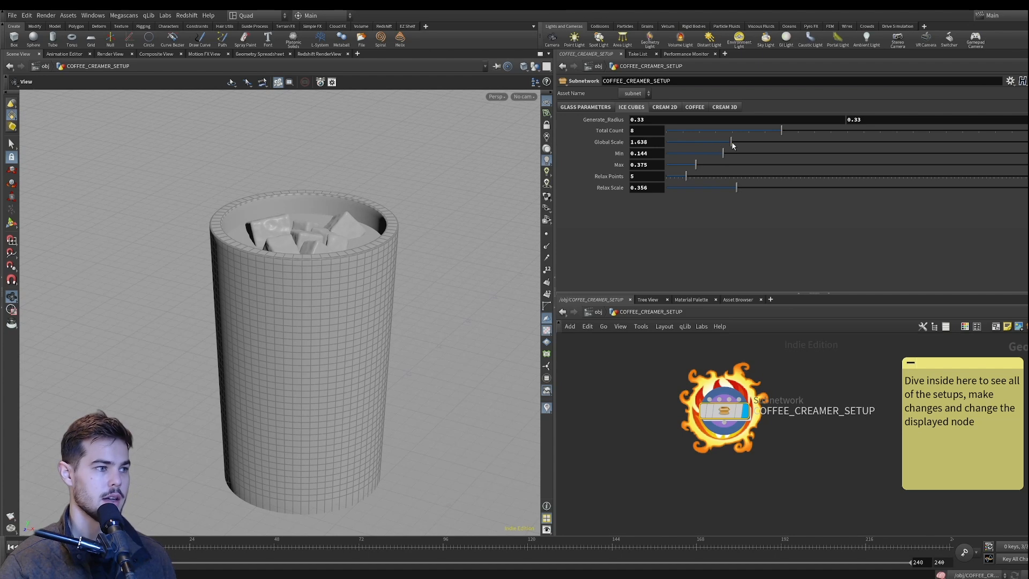
- Set the total count of ice cubes to 9 and check their arrangement in the glass
left_click(766, 131)
left_click_drag(786, 134, 804, 135)
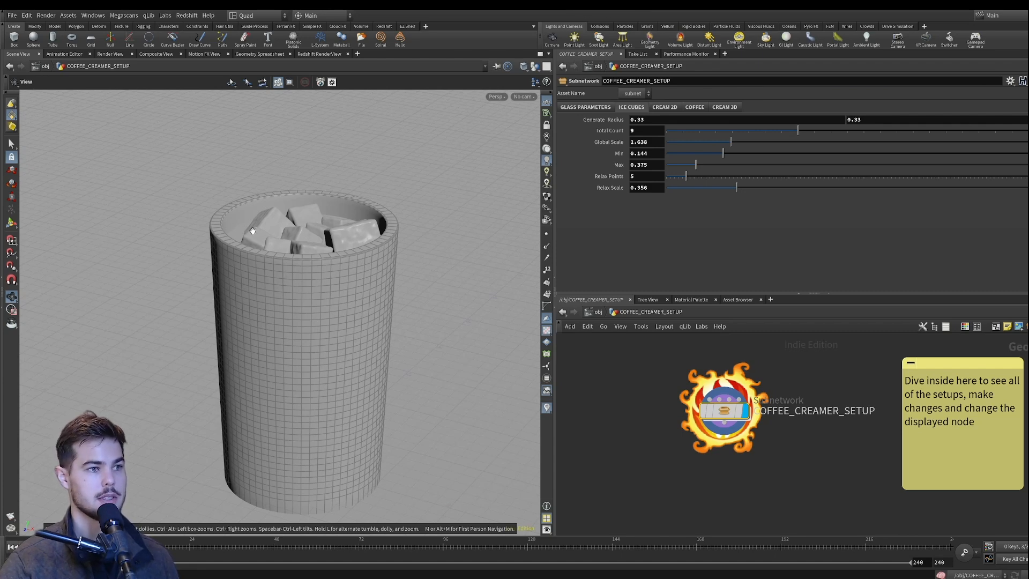
mouse_move(304, 263)
left_mouse_down()
mouse_move(314, 312)
mouse_move(299, 260)
left_mouse_up()
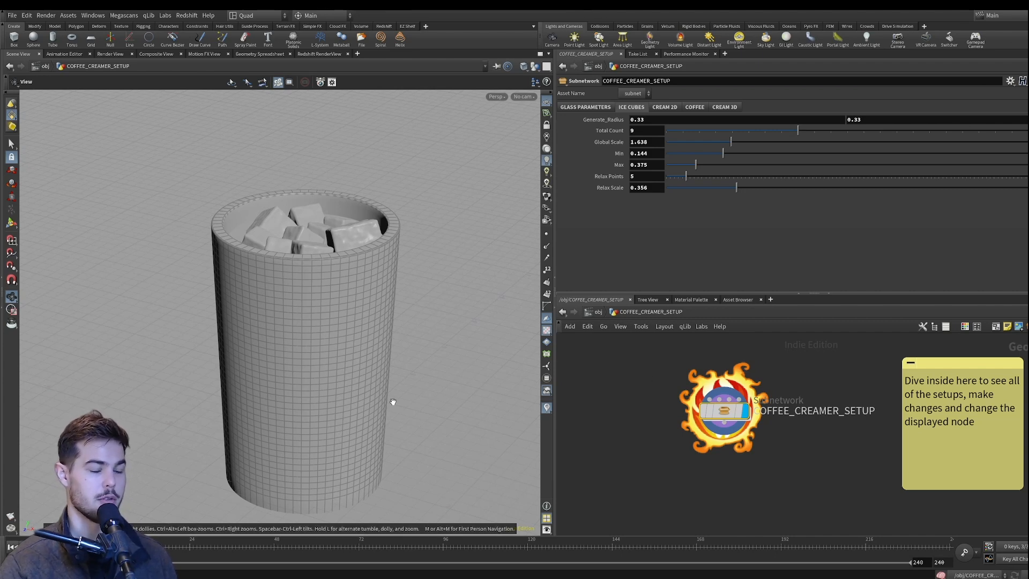
- Enter the COFFEE_CREAMER_SETUP subnetwork and examine the node groups for the glass, 2D smoke solver, ice cubes and pyro
double_click(733, 413)
scroll(828, 423, "down", 3)
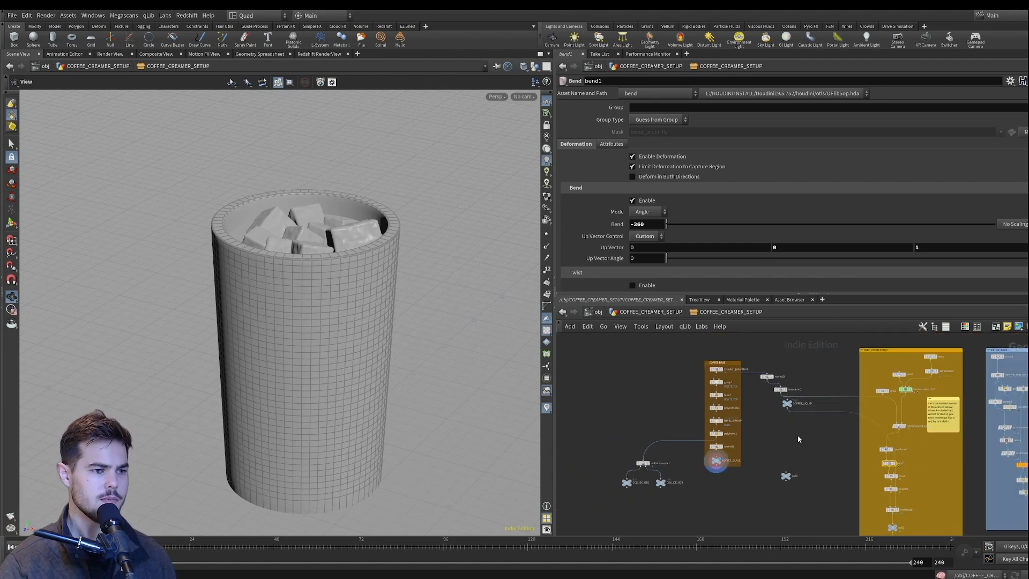
left_click_drag(949, 435, 861, 434)
middle_click_drag(862, 434, 735, 435)
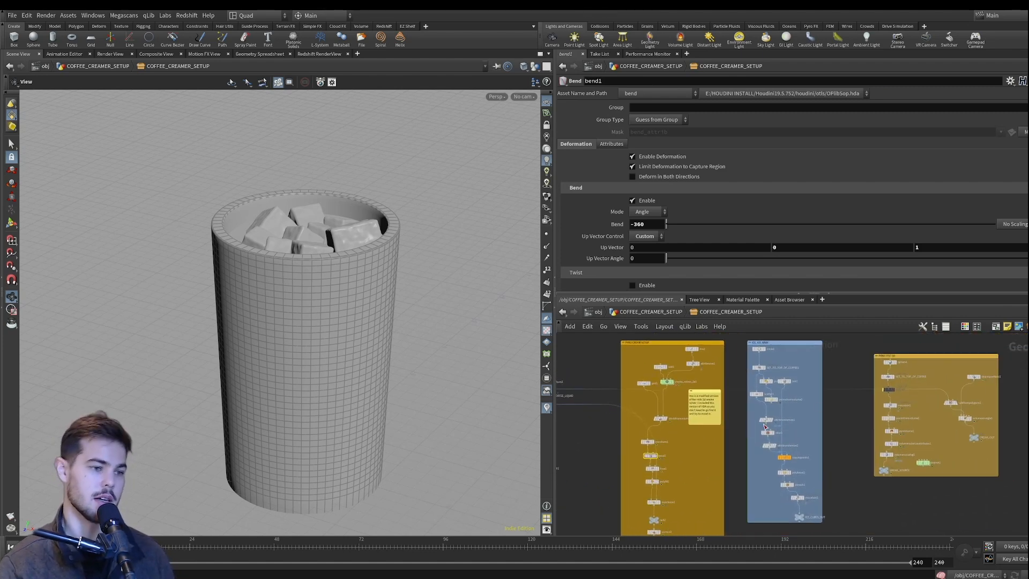
scroll(826, 440, "up", 3)
scroll(795, 475, "down", 2)
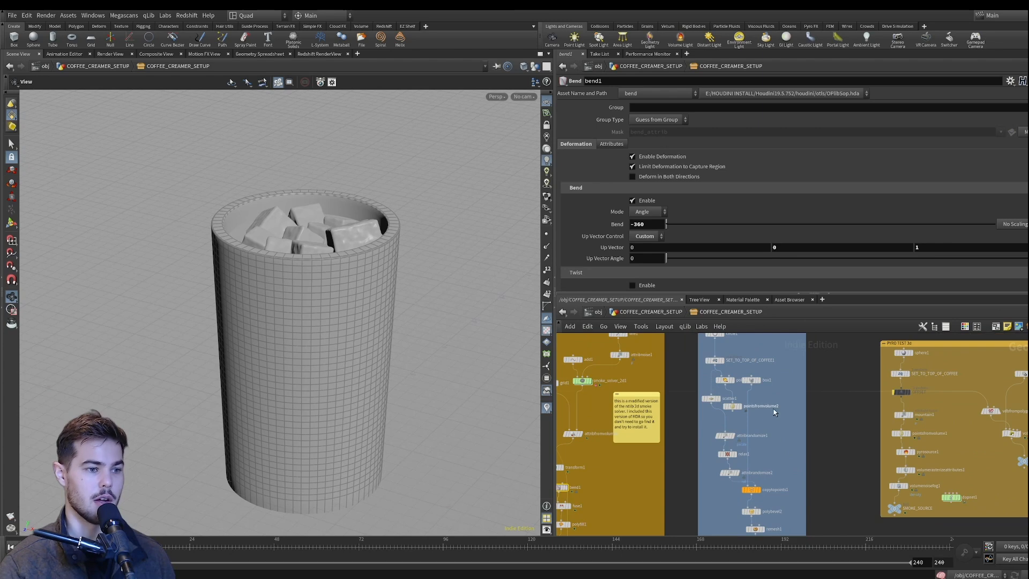
middle_click_drag(775, 426, 772, 444)
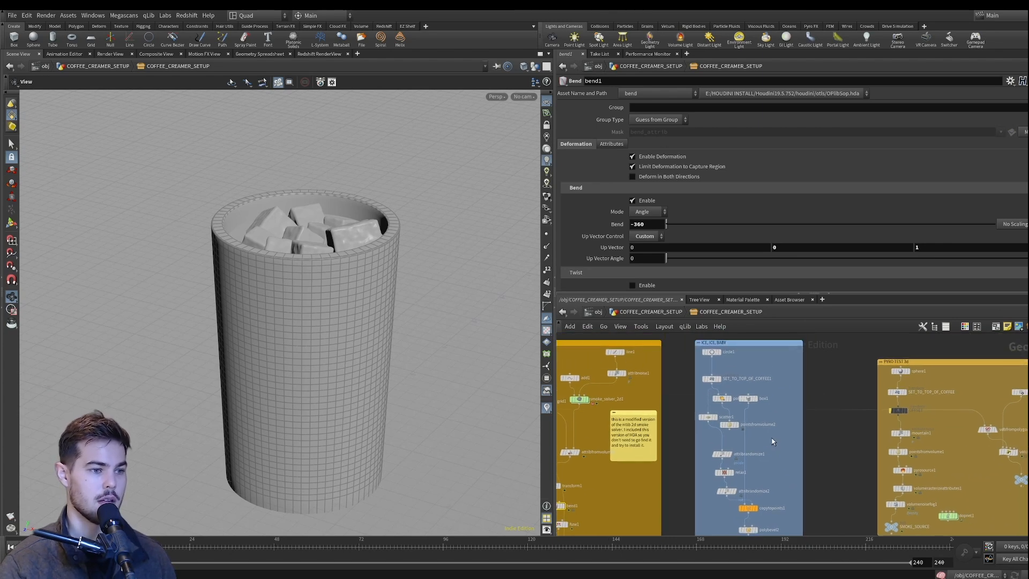
middle_click_drag(686, 464, 710, 411)
scroll(731, 434, "down", 5)
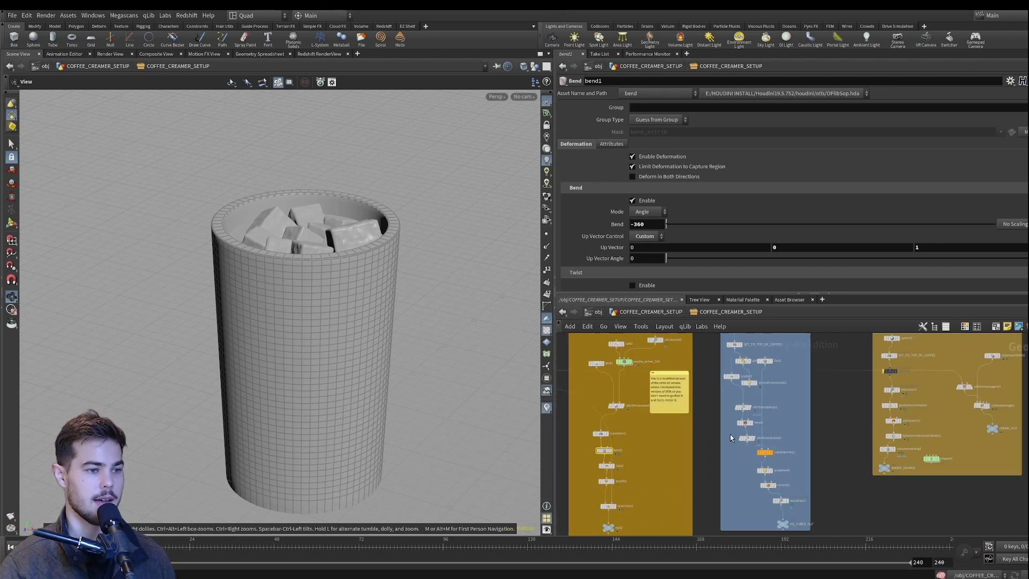
- Display the COFFEE_LIQUID null in the viewport and hide the other objects
middle_click_drag(745, 433, 784, 446)
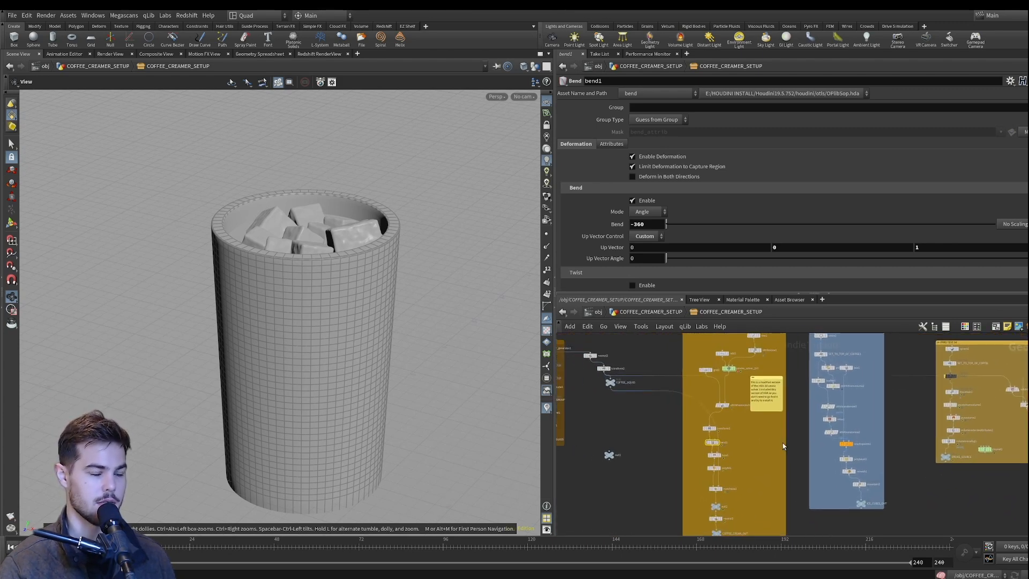
middle_click_drag(659, 441, 759, 442)
scroll(719, 416, "up", 3)
scroll(719, 416, "up", 2)
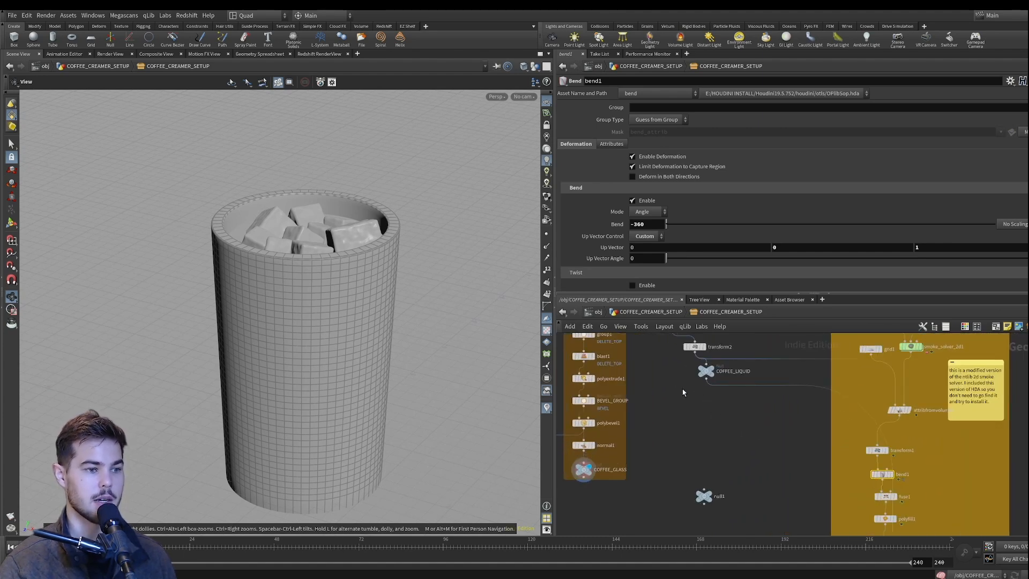
left_click(706, 371)
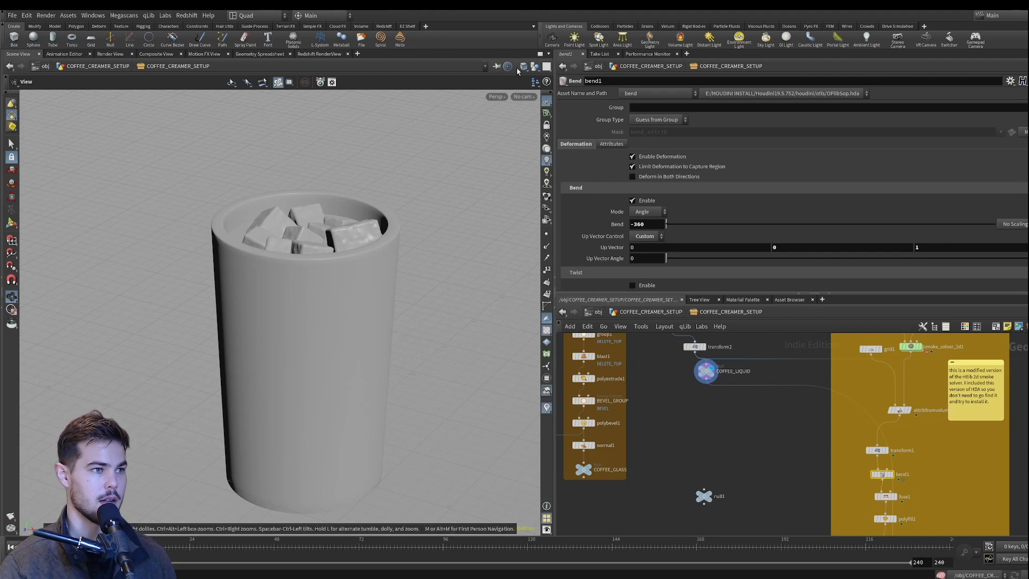
left_click(533, 66)
left_click(567, 97)
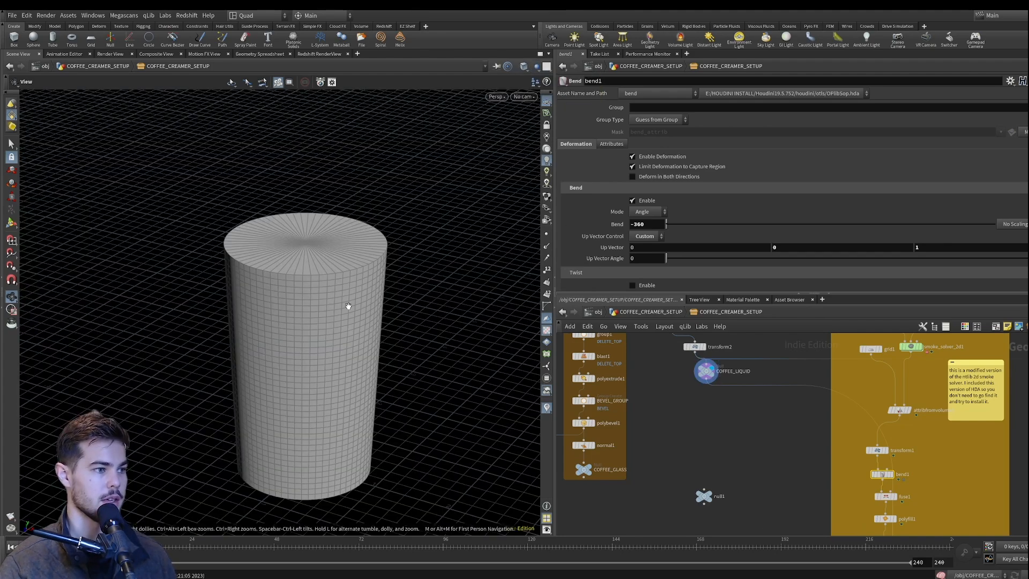
- Examine how the coffee liquid relates to the 2D cream and ice cube node groups
middle_click_drag(772, 445, 678, 435)
scroll(679, 435, "down", 3)
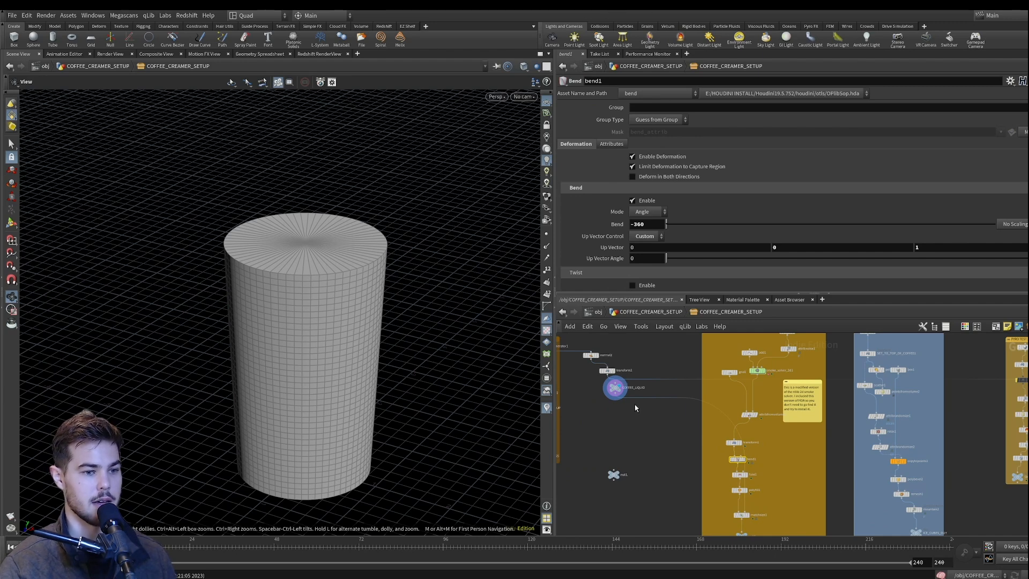
mouse_move(615, 394)
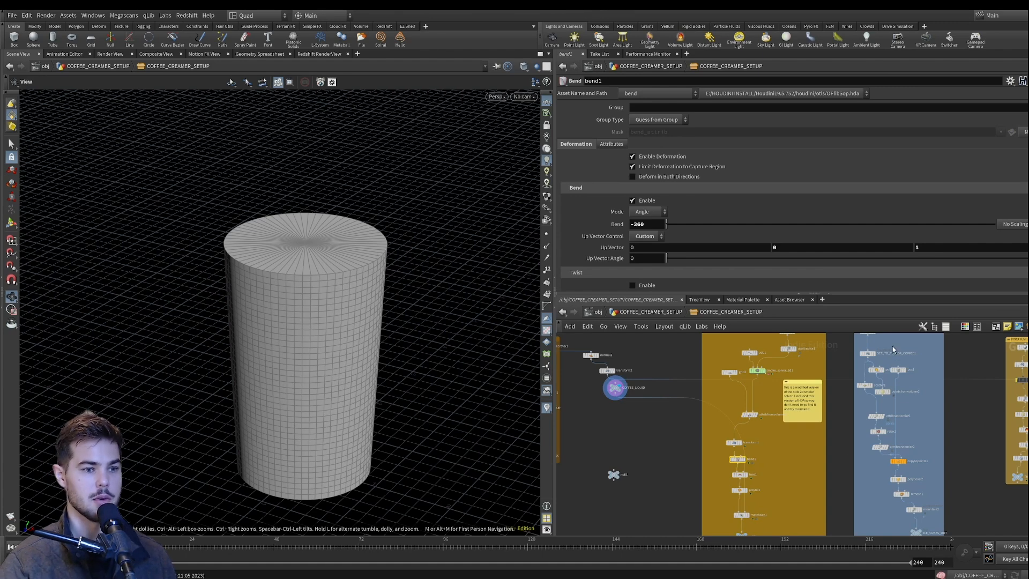
scroll(924, 418, "up", 2)
middle_click_drag(924, 418, 860, 424)
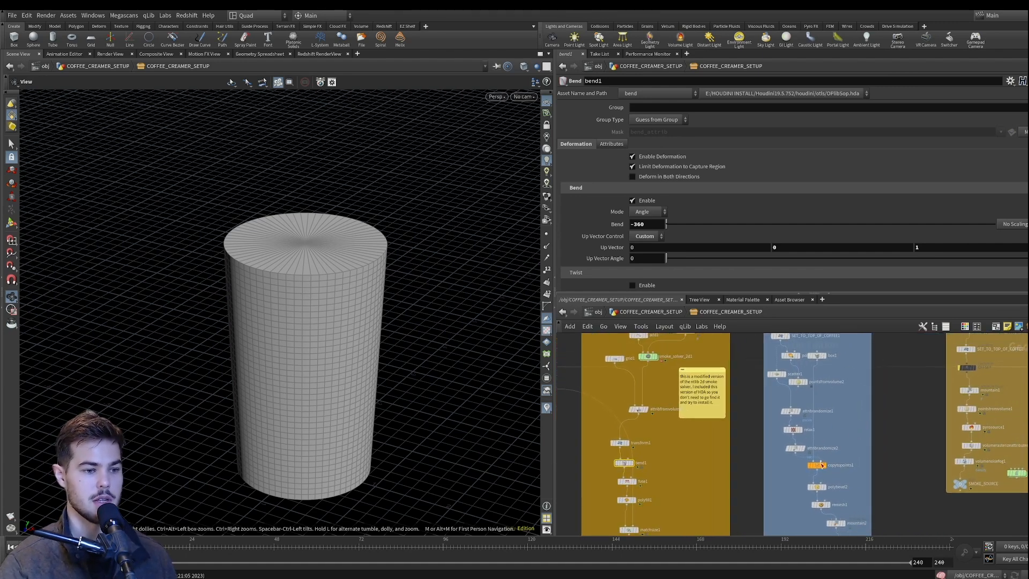
middle_click_drag(830, 462, 829, 422)
scroll(850, 417, "down", 3)
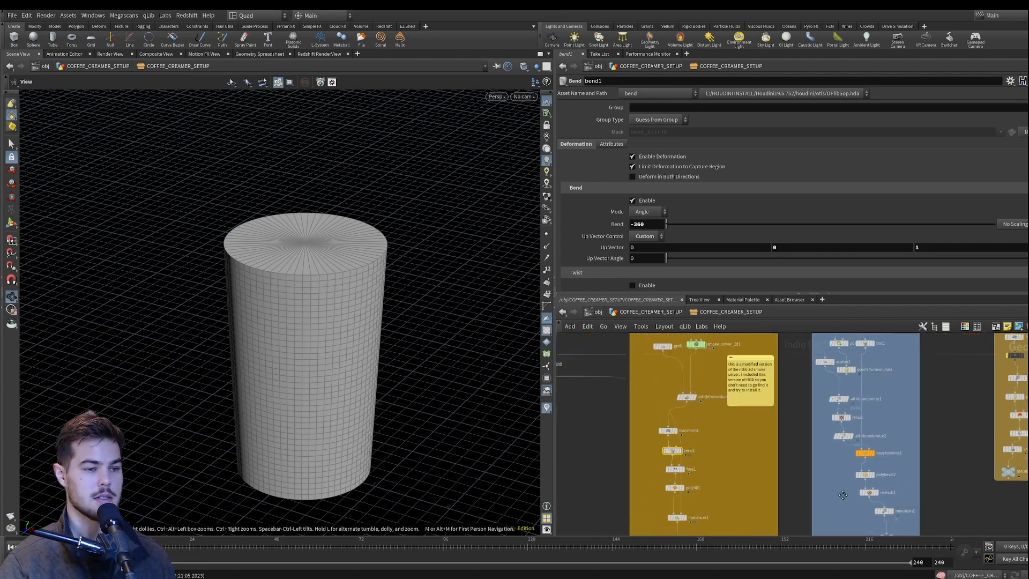
scroll(659, 425, "up", 2)
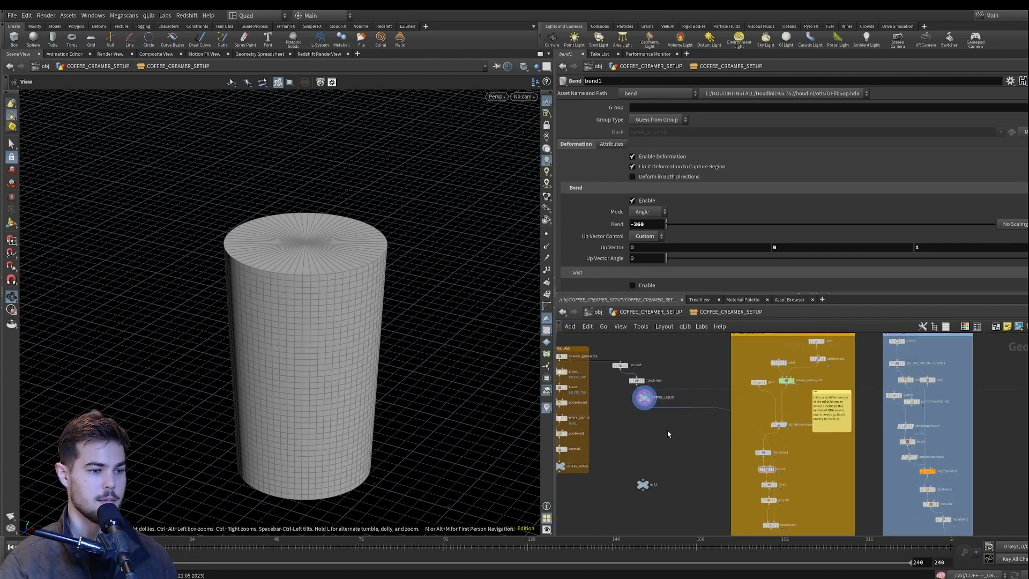
- Add a Points from Volume node beside the cream setup and connect COFFEE_LIQUID to its input
key("Tab")
type("points")
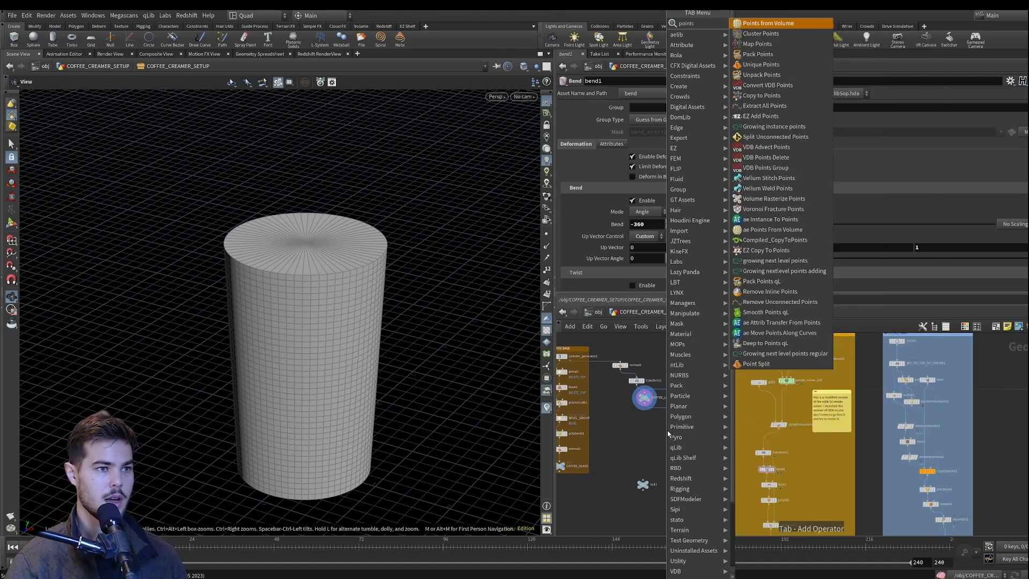
key("Escape")
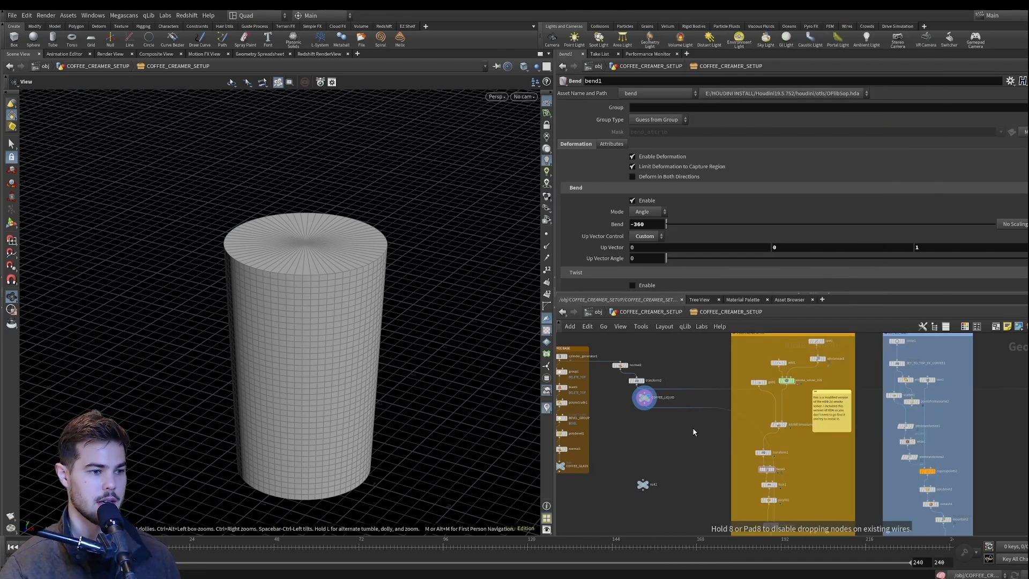
left_click(692, 427)
scroll(669, 423, "up", 2)
left_click_drag(635, 396, 700, 420)
middle_click_drag(726, 461, 653, 450)
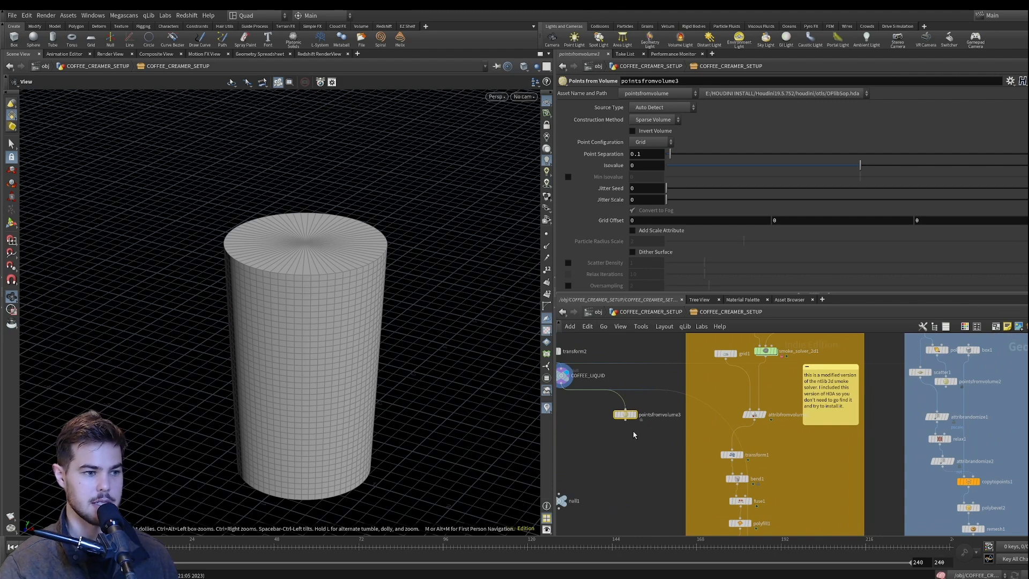
- Return to the parent network, show all objects again, and set the Y value of Coffee Liquid Height to 0.93
left_click(632, 315)
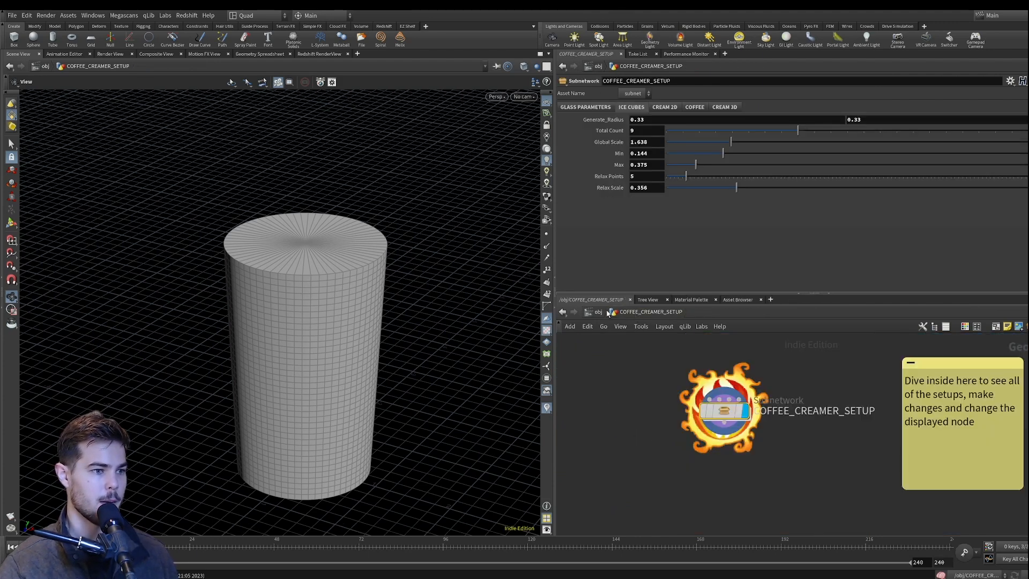
left_click(525, 66)
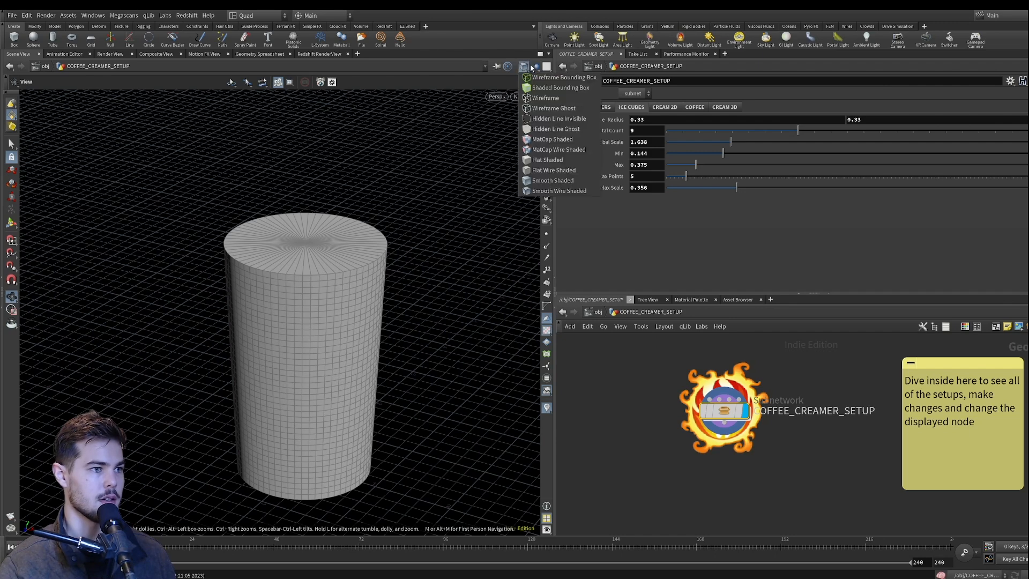
left_click(552, 181)
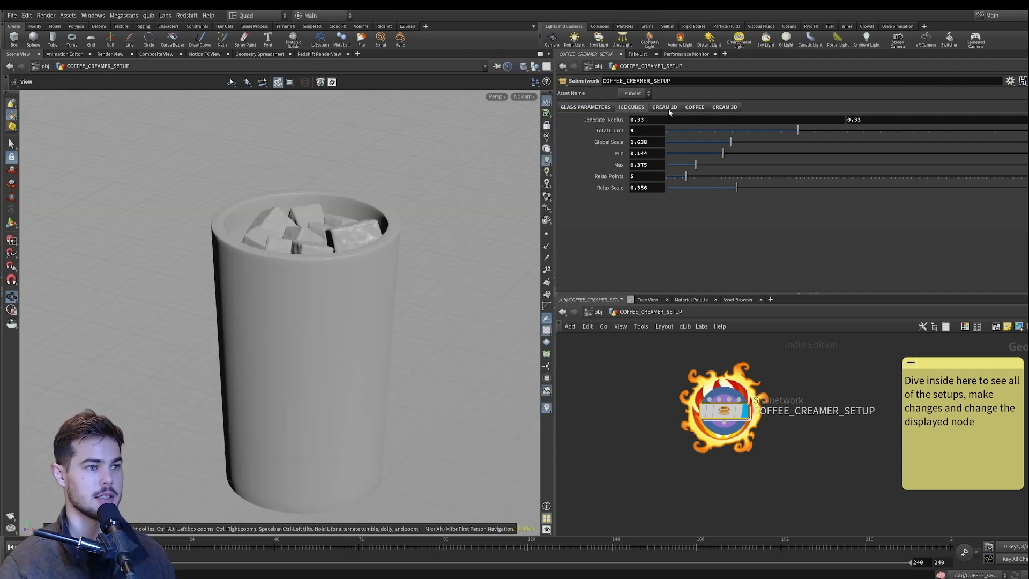
left_click(695, 107)
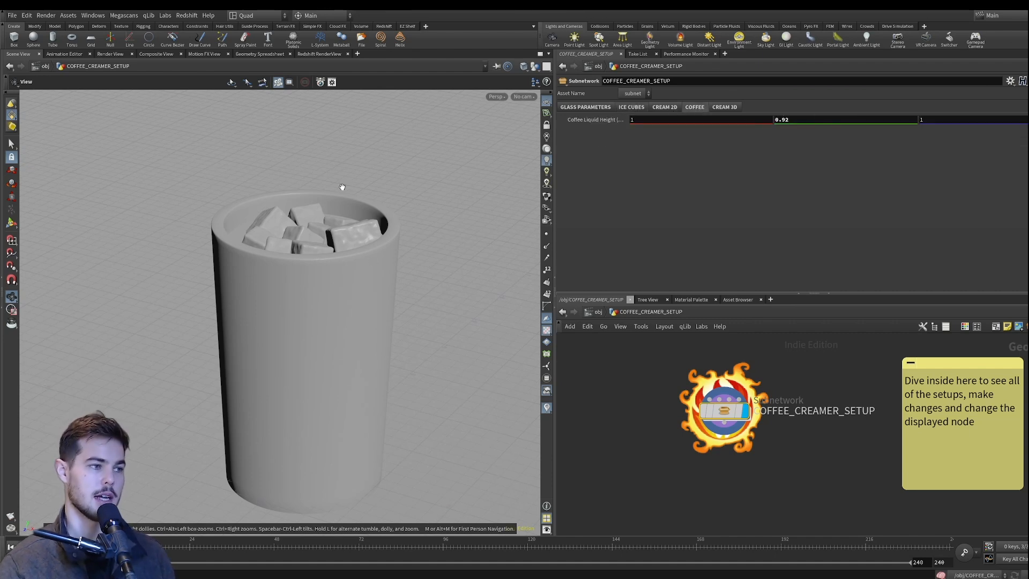
middle_click(793, 121)
middle_click_drag(793, 123, 808, 136)
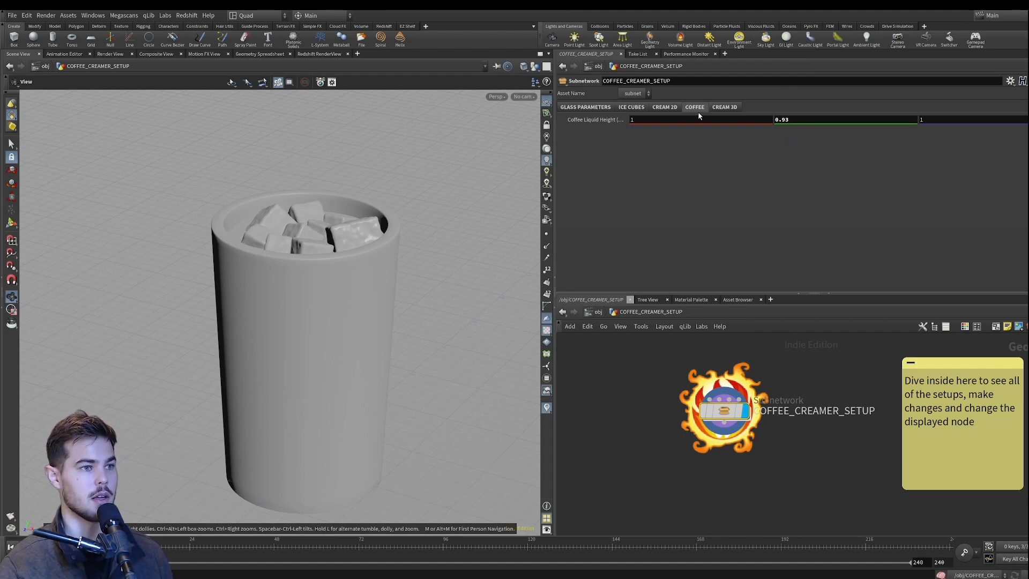
- Open the CREAM 2D parameters, re-enter the setup subnetwork, and display only COFFEE_CREAM_OUT with the other objects hidden
left_click(668, 107)
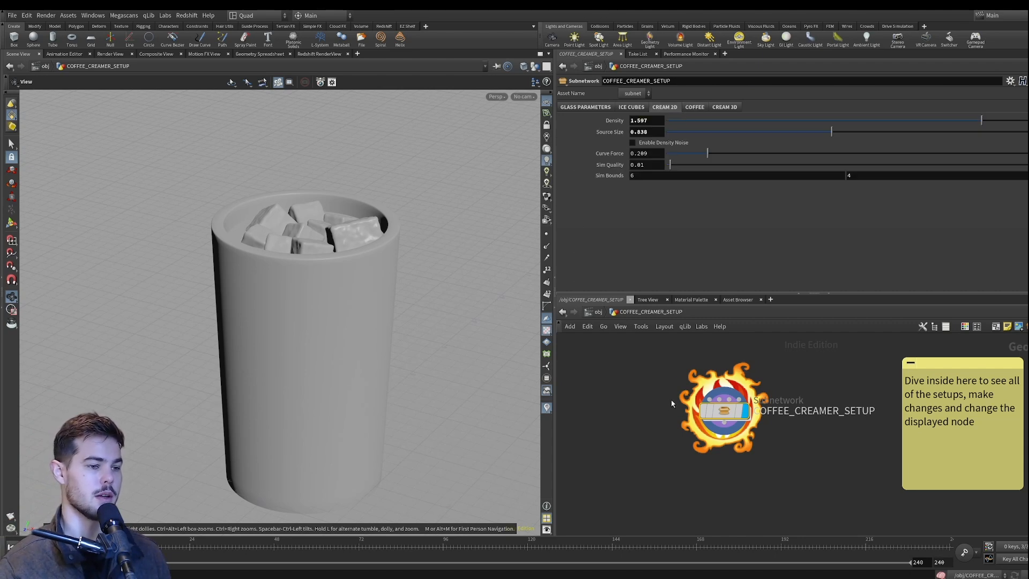
double_click(726, 412)
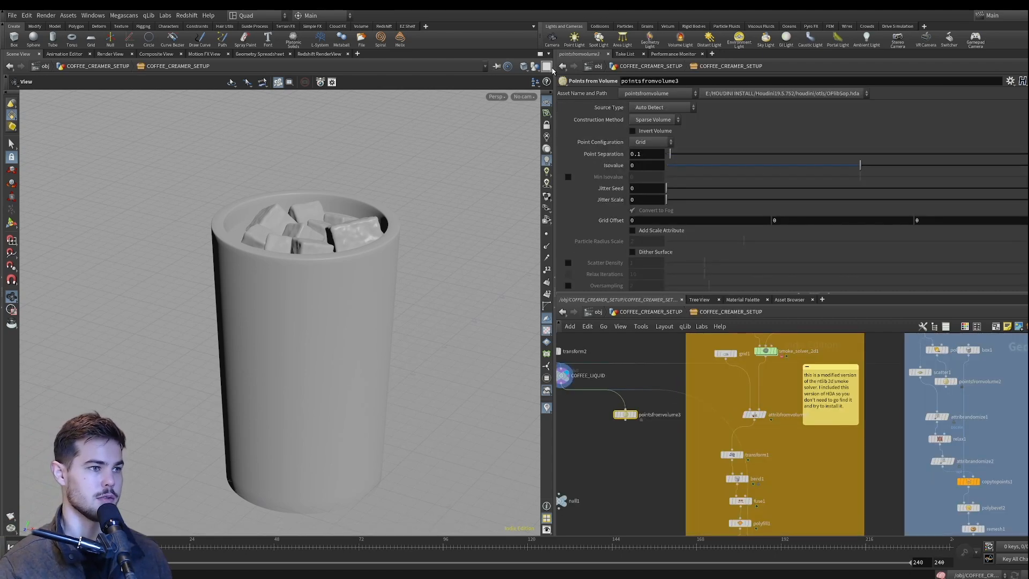
left_click(535, 66)
left_click(556, 101)
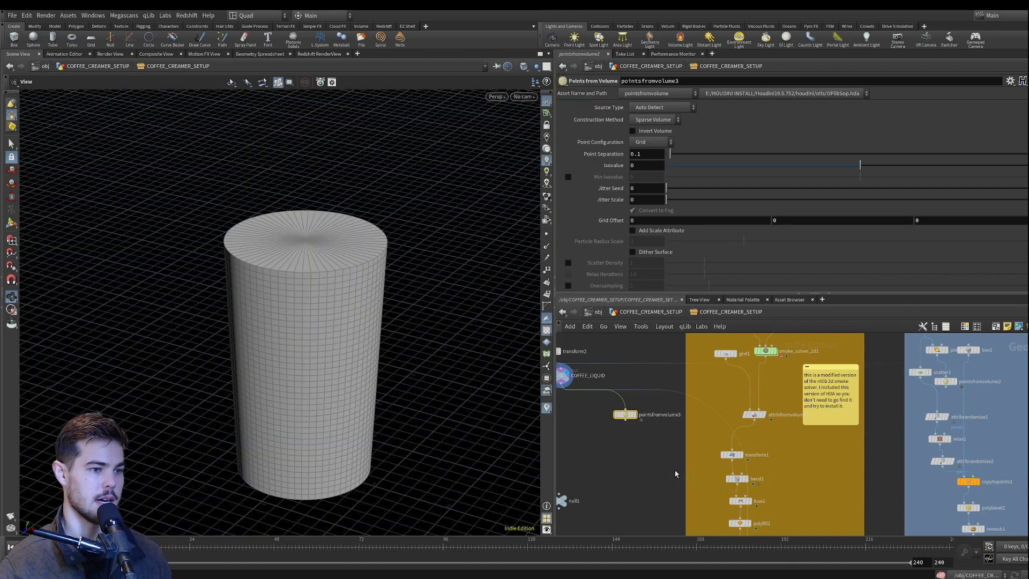
middle_click_drag(680, 474, 661, 387)
middle_click_drag(774, 478, 768, 391)
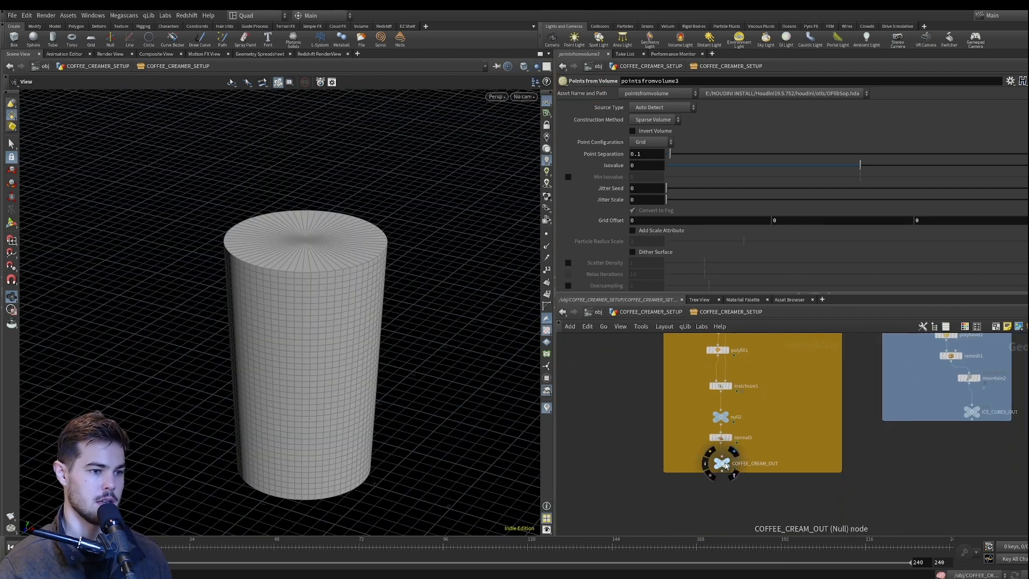
left_click(734, 452)
- Rename the PYRO CREAM SETUP network box to PYRO CREAM SETUP 2D
scroll(797, 384, "down", 3)
middle_click_drag(797, 383, 781, 522)
middle_click_drag(703, 335, 707, 397)
scroll(707, 397, "up", 4)
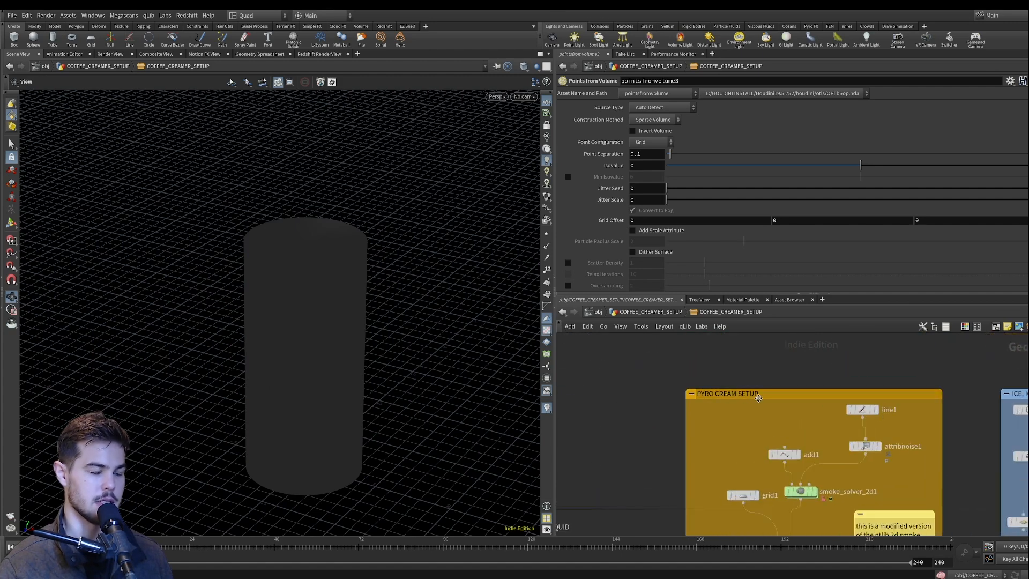
scroll(750, 416, "down", 5)
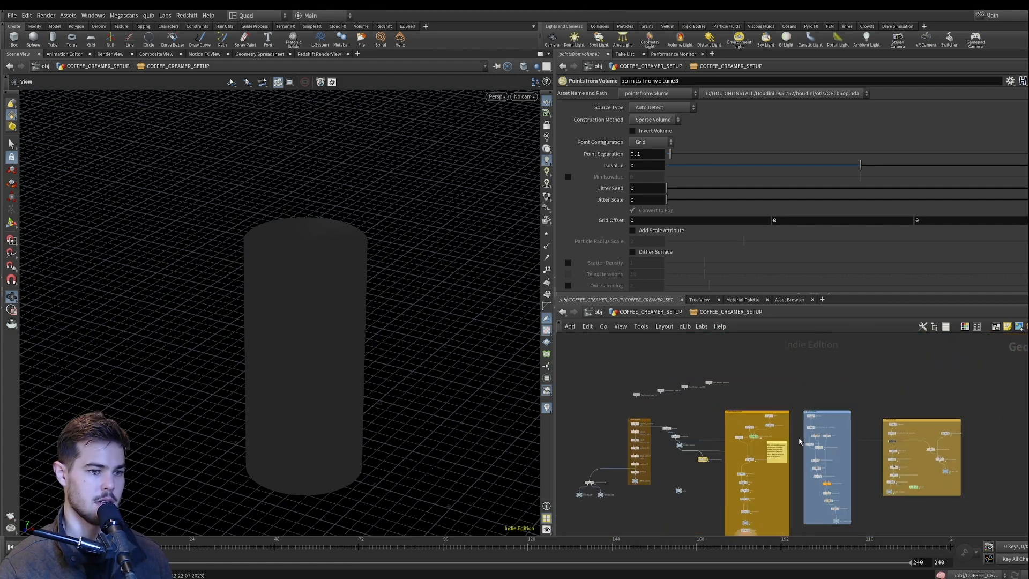
scroll(915, 420, "up", 5)
scroll(778, 414, "down", 4)
middle_click_drag(595, 396, 708, 401)
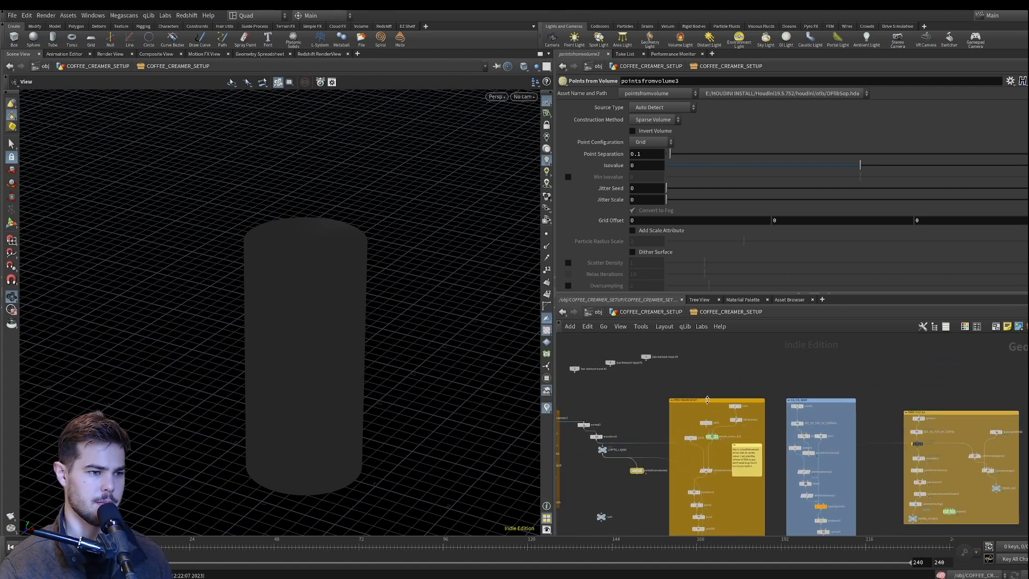
scroll(709, 400, "up", 5)
double_click(695, 405)
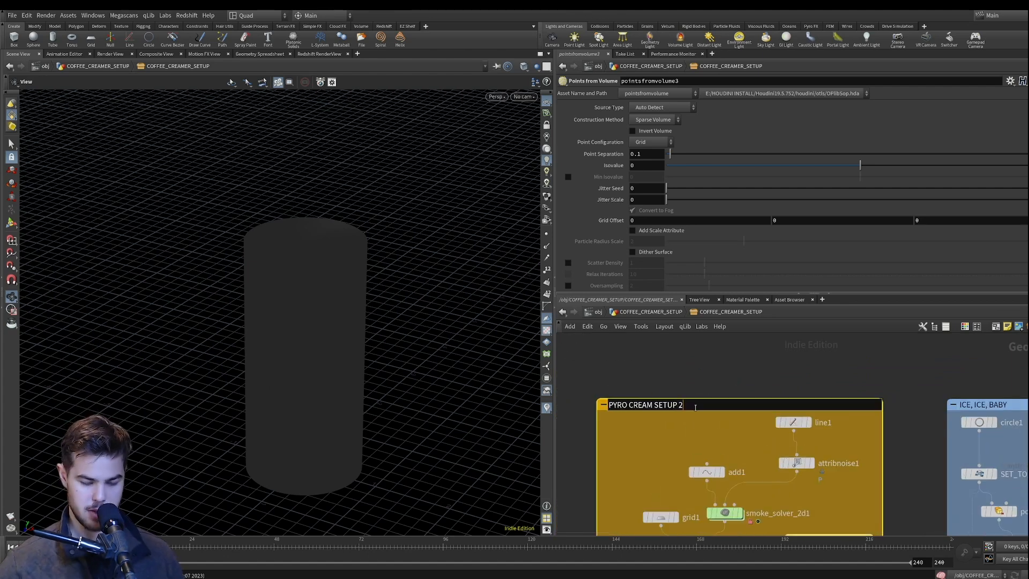
type("D")
key("Return")
scroll(696, 375, "down", 5)
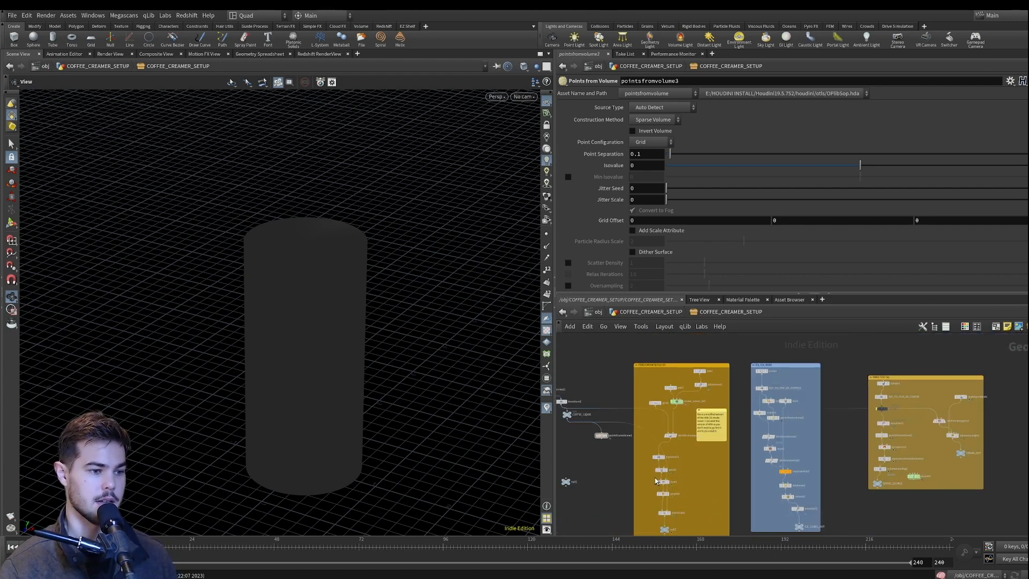
- Return to the parent network and examine the 2D cream simulation on the liquid at frames 32 and 48
scroll(688, 440, "up", 5)
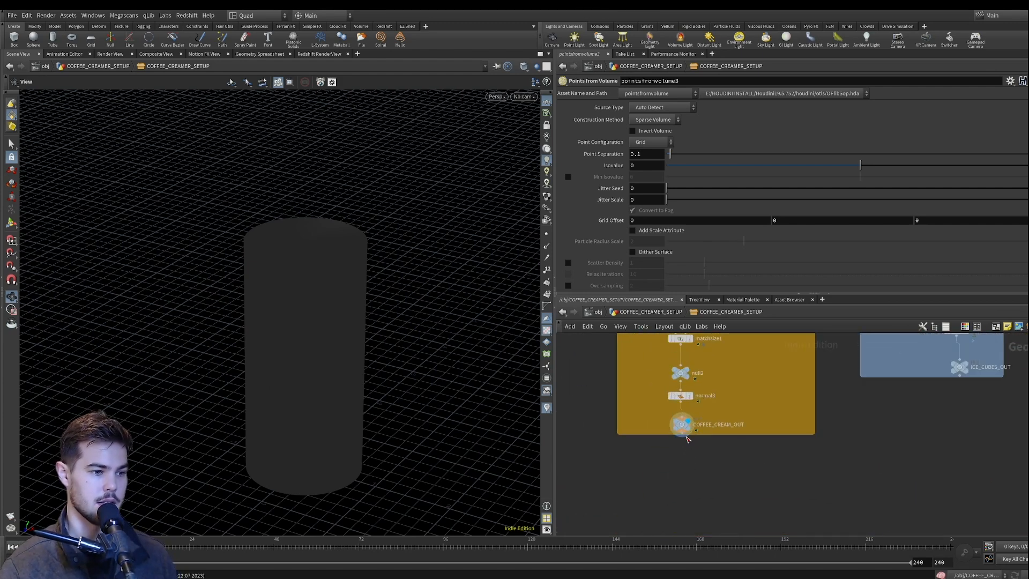
left_click(650, 311)
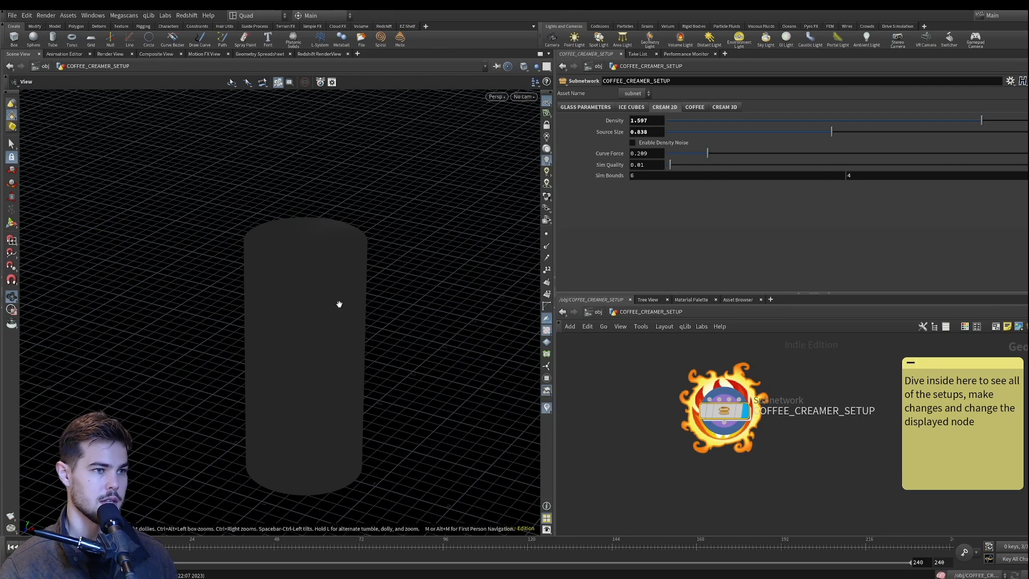
left_click_drag(293, 370, 608, 339)
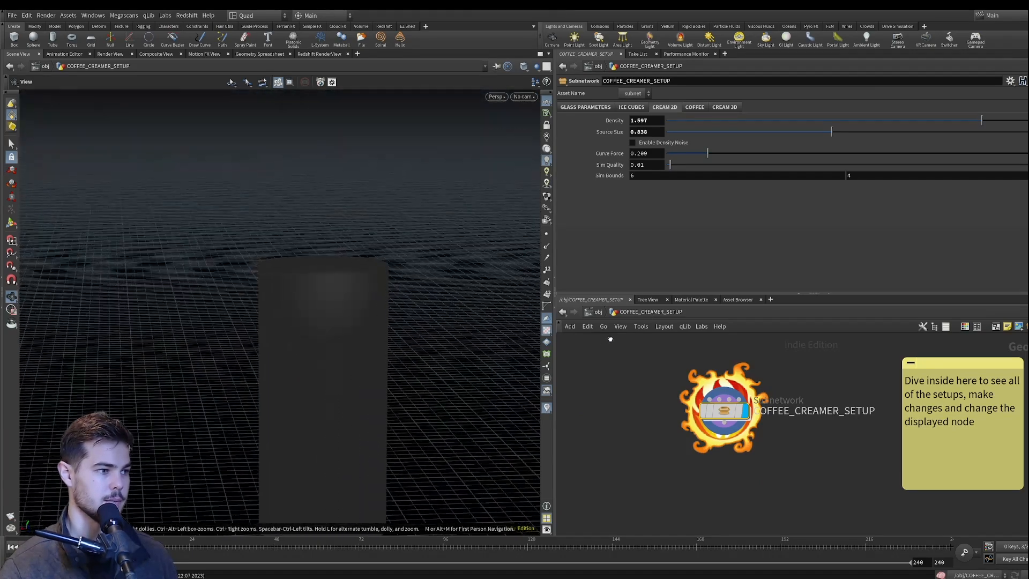
middle_click_drag(359, 389, 347, 327)
left_click_drag(348, 327, 391, 391)
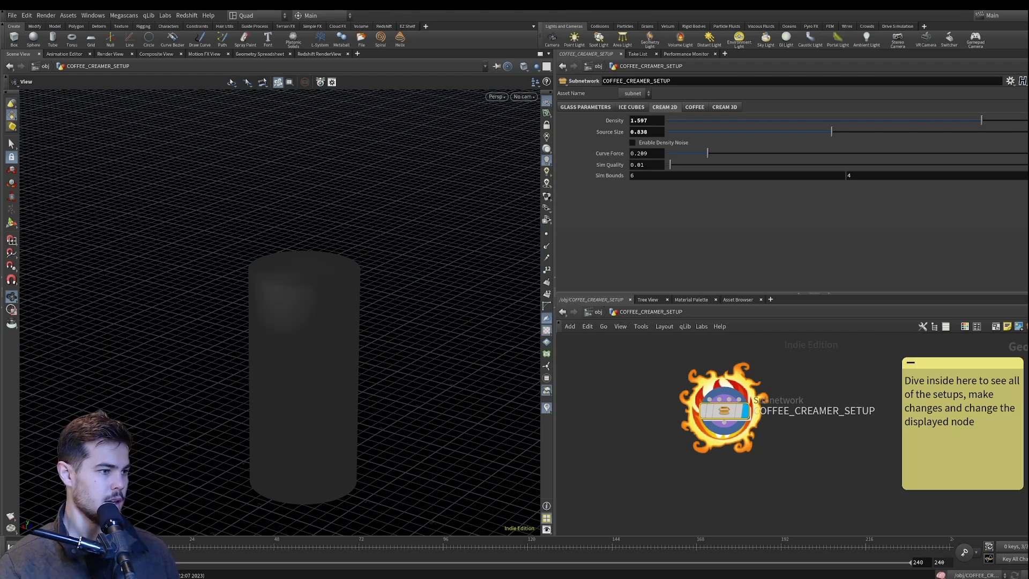
left_click(219, 544)
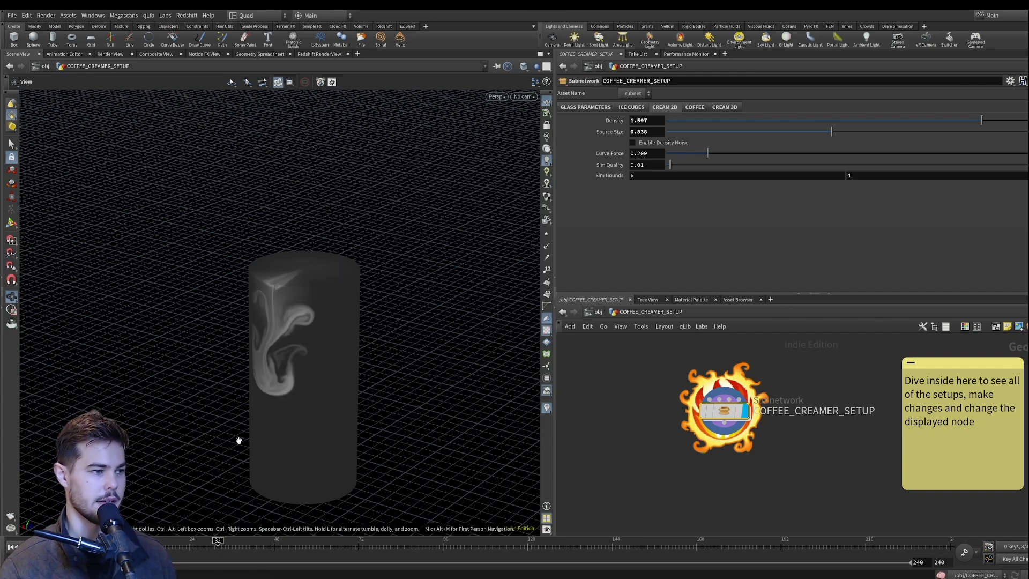
left_click_drag(245, 423, 292, 314)
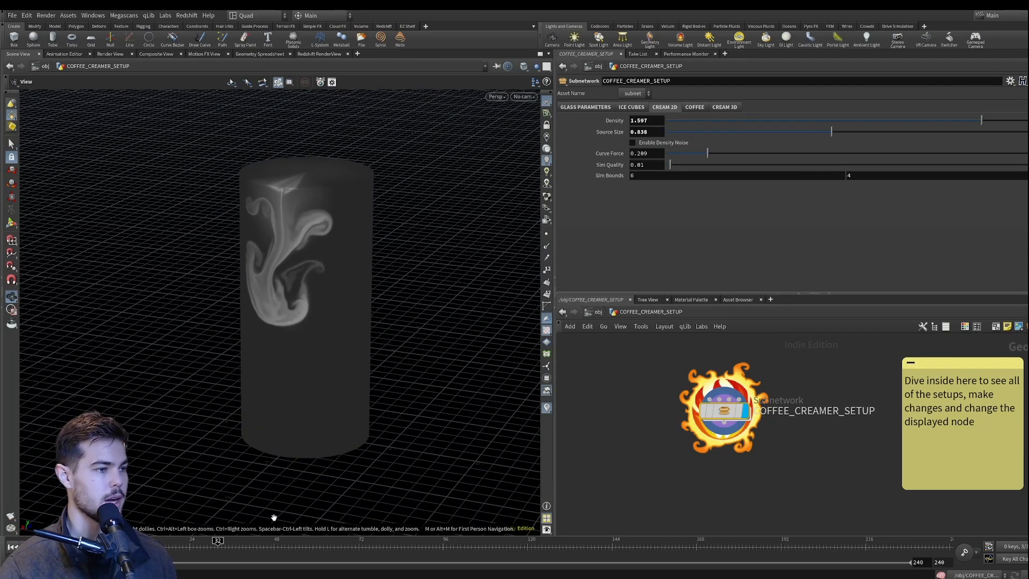
left_click(274, 542)
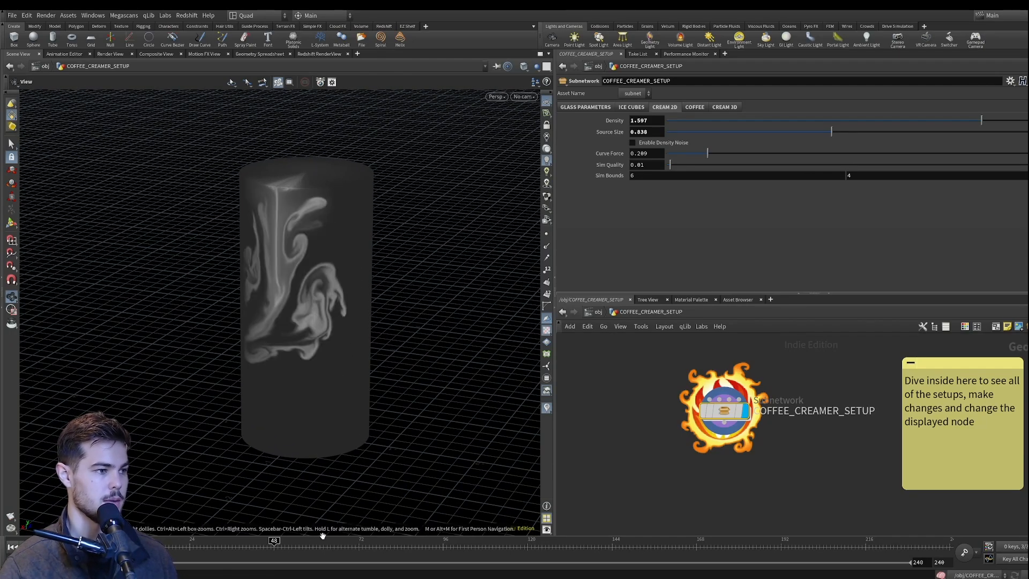
mouse_move(289, 371)
left_mouse_down()
mouse_move(345, 360)
mouse_move(296, 359)
left_mouse_up()
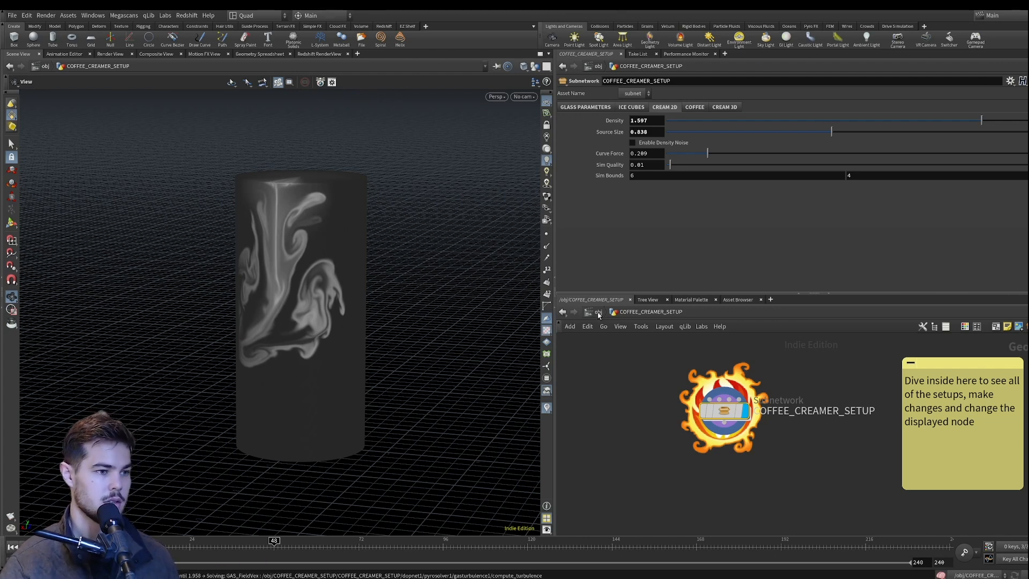
left_click(598, 312)
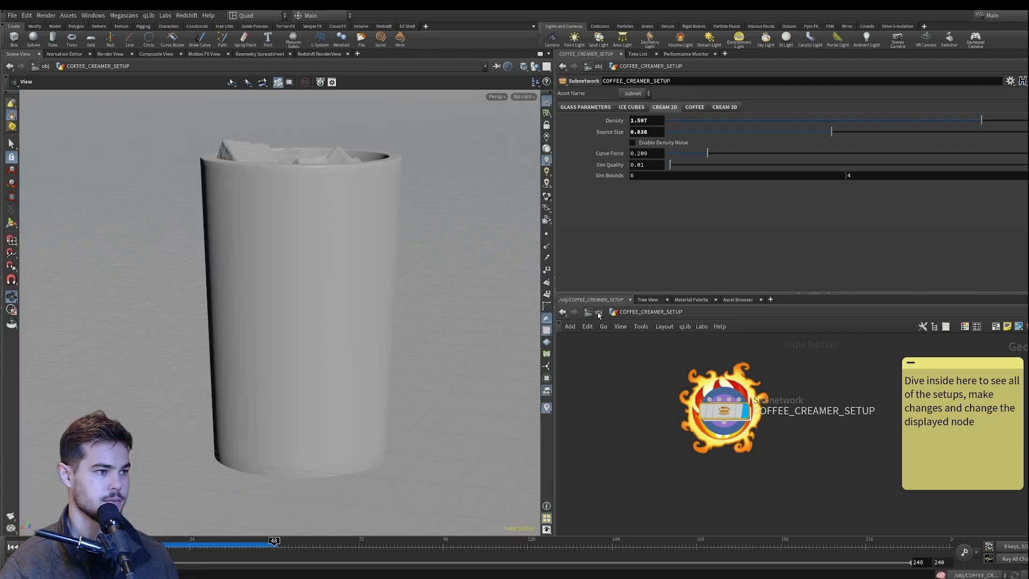
- View the glass from above among the render objects and look through cam1
middle_click_drag(783, 500, 774, 461)
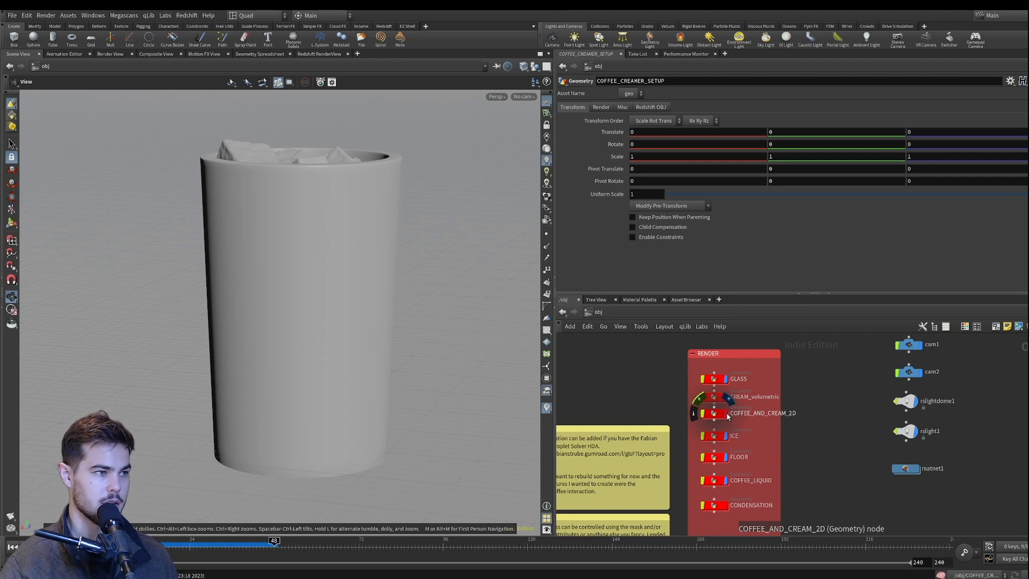
left_click_drag(331, 322, 365, 315)
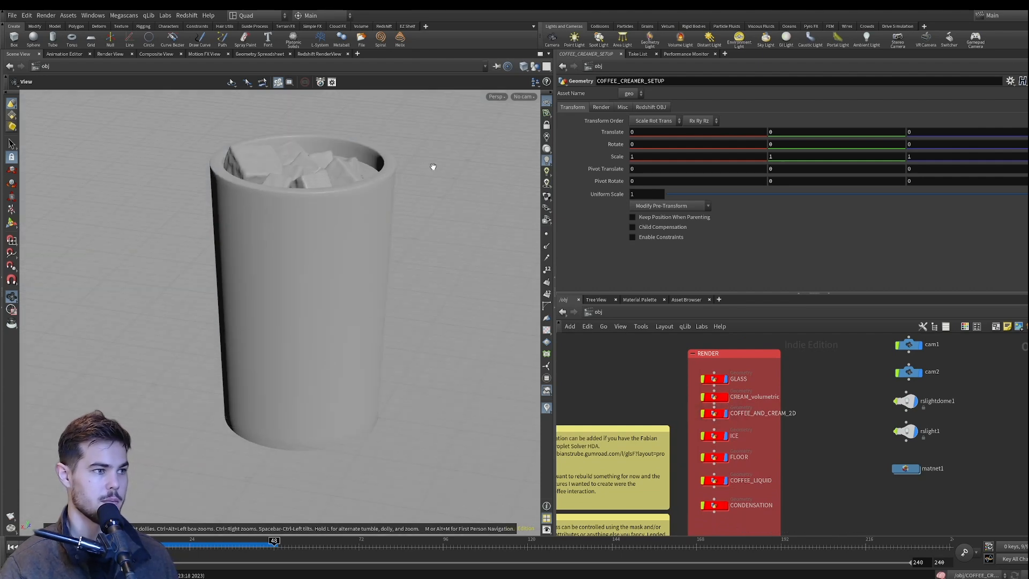
left_click(523, 97)
left_click(542, 144)
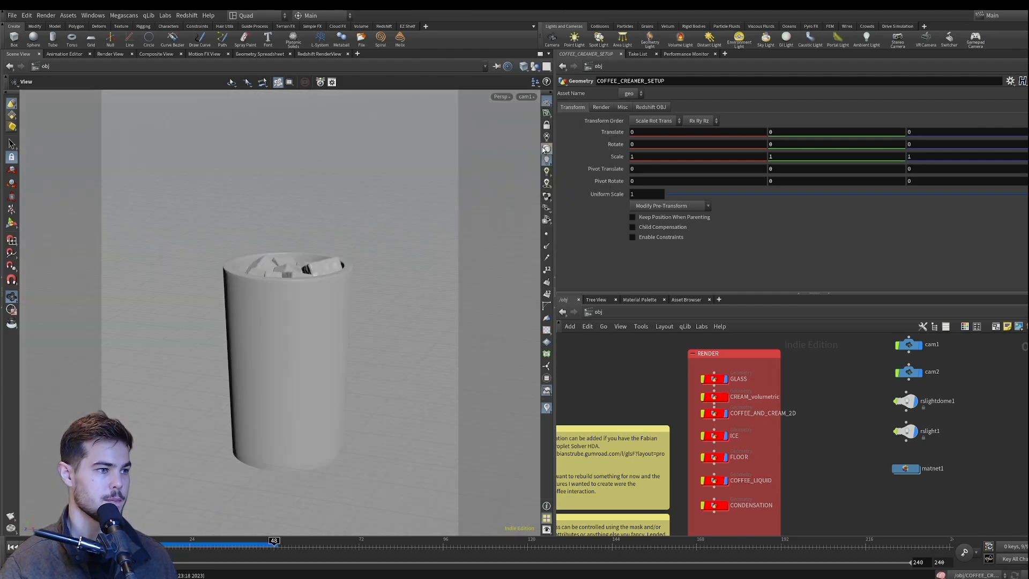
- Enter COFFEE_CREAMER_SETUP, hide the other objects, and examine the 2D cream pattern around the coffee liquid
middle_click_drag(658, 370, 632, 449)
double_click(692, 384)
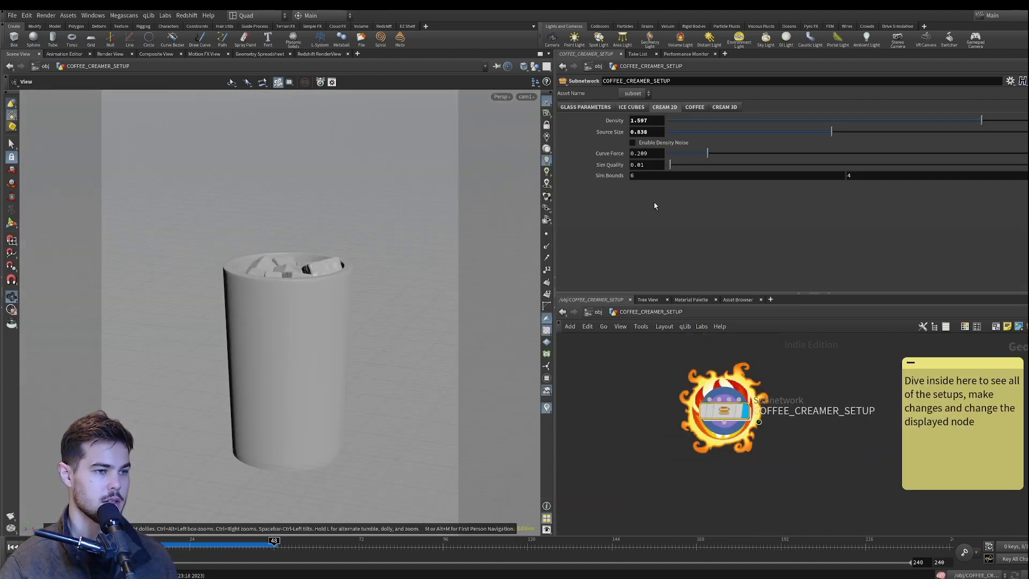
left_click(535, 66)
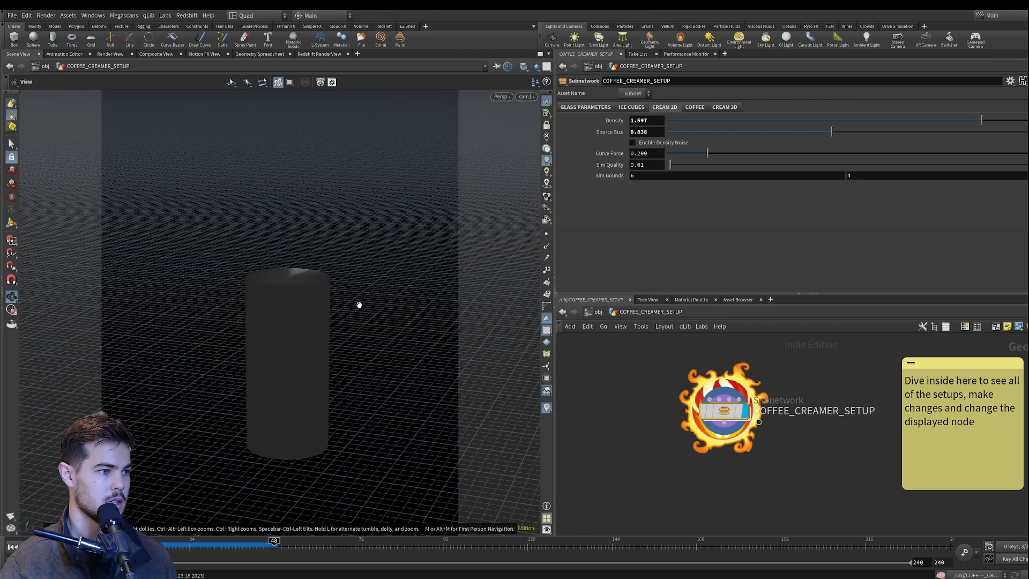
left_click_drag(348, 343, 198, 336)
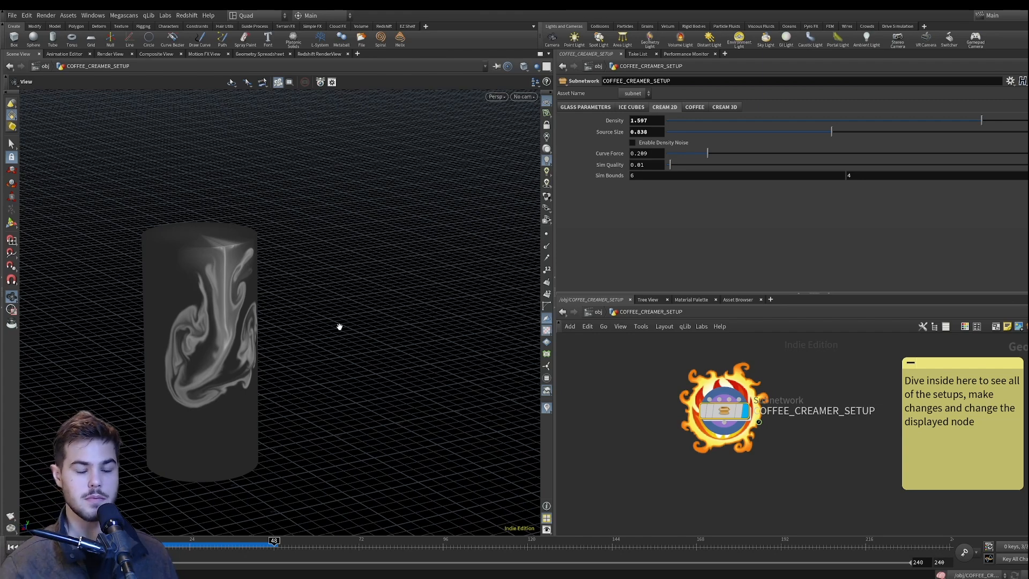
left_click_drag(287, 367, 206, 369)
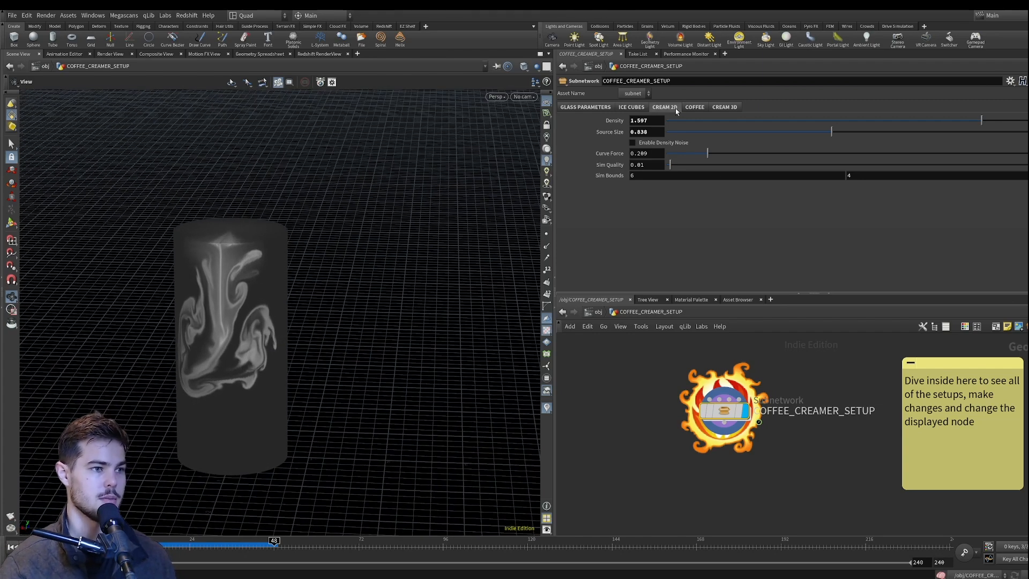
- Return to the object network, look through cam1 again, and inspect the Redshift render of the glass
left_click(606, 314)
left_click(523, 96)
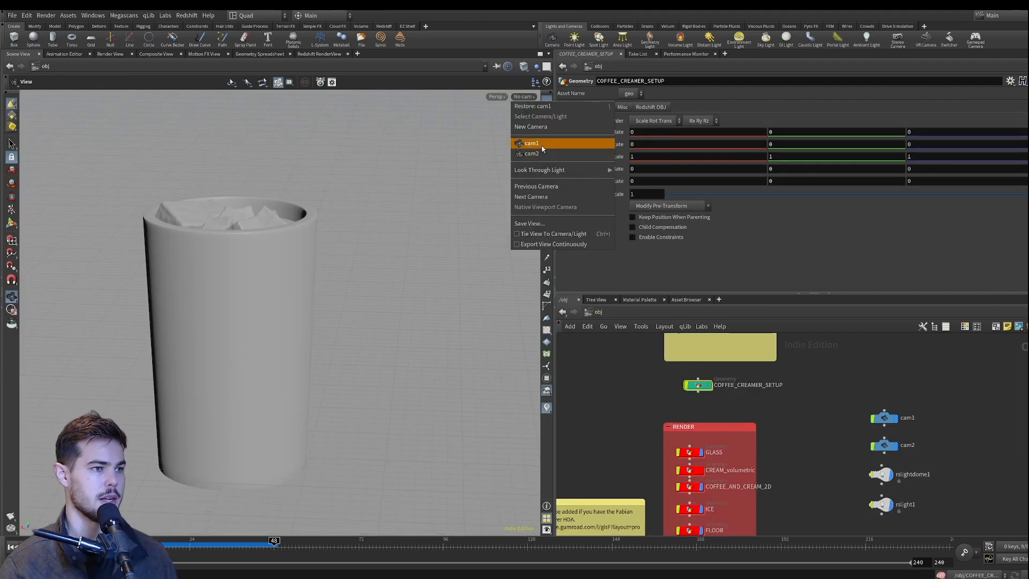
left_click(542, 146)
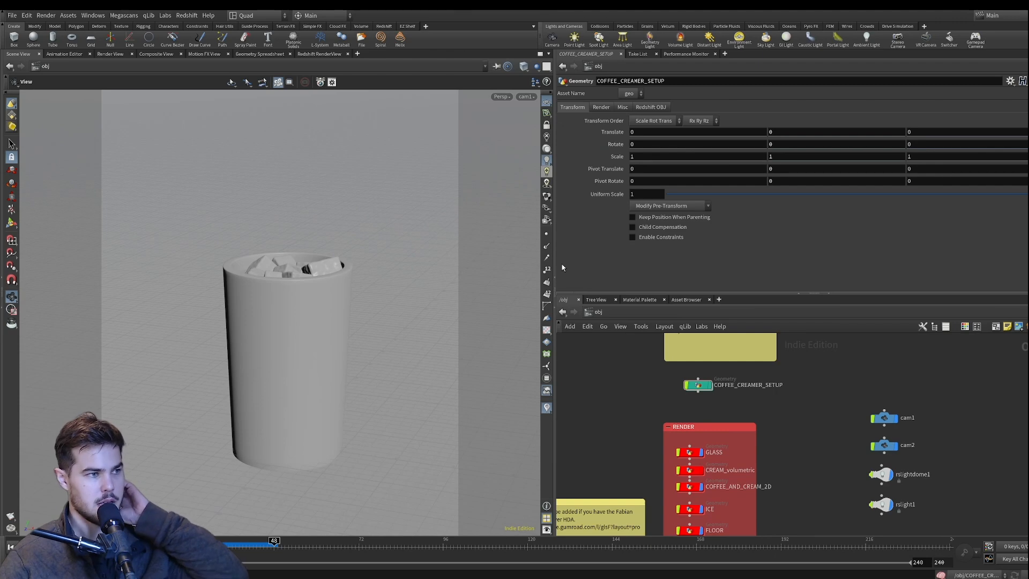
left_click(319, 54)
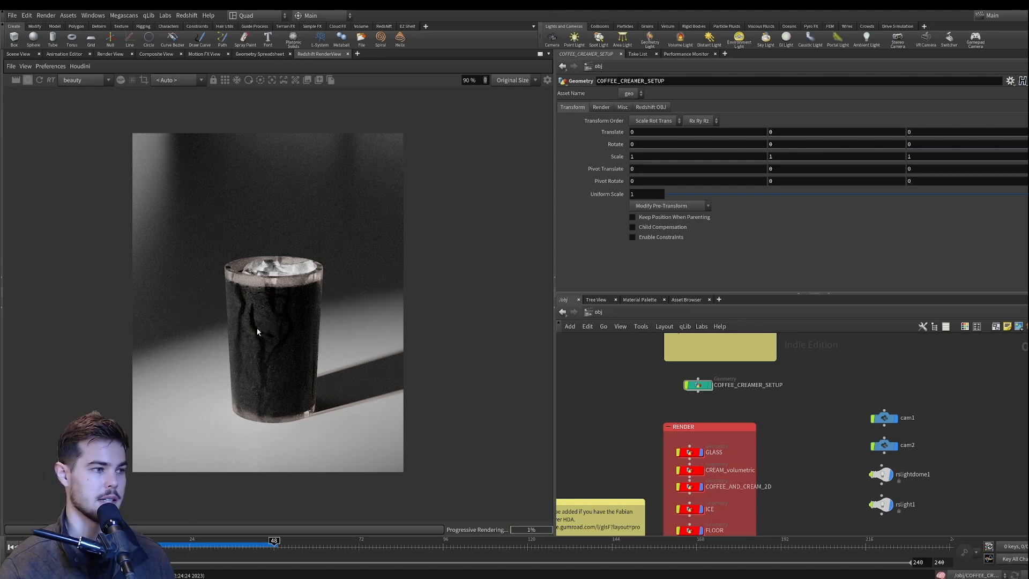
scroll(288, 394, "up", 2)
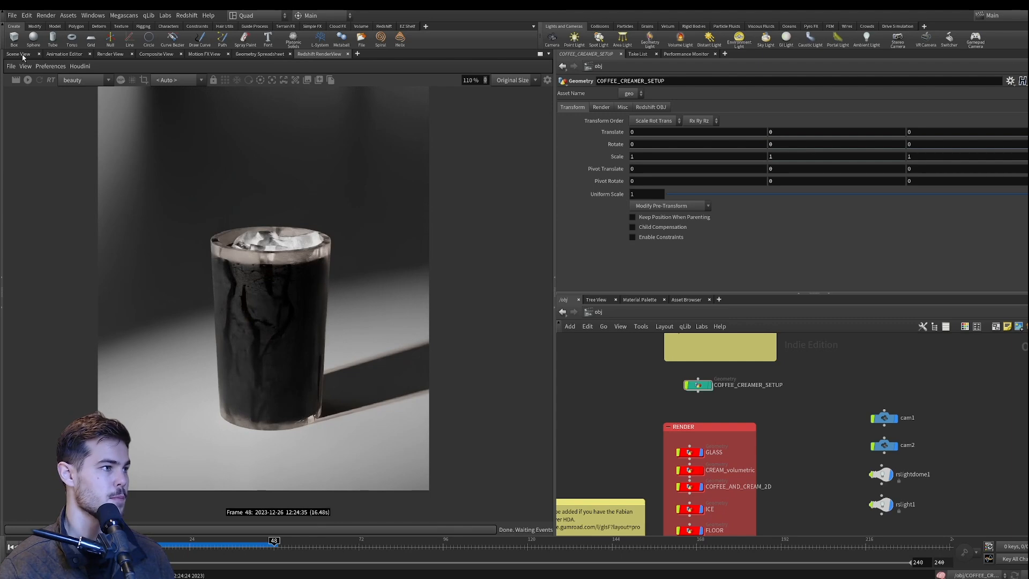
- Hide COFFEE_LIQUID in the scene, run the Redshift render, and inspect the 2D cream close up
left_click(18, 53)
middle_click_drag(772, 473, 777, 403)
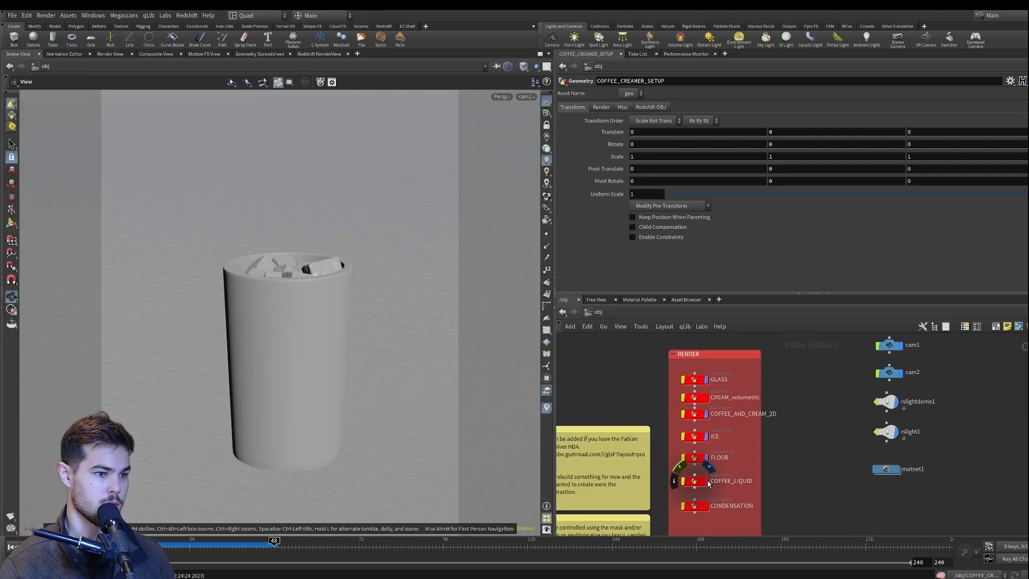
left_click(329, 54)
left_click(28, 80)
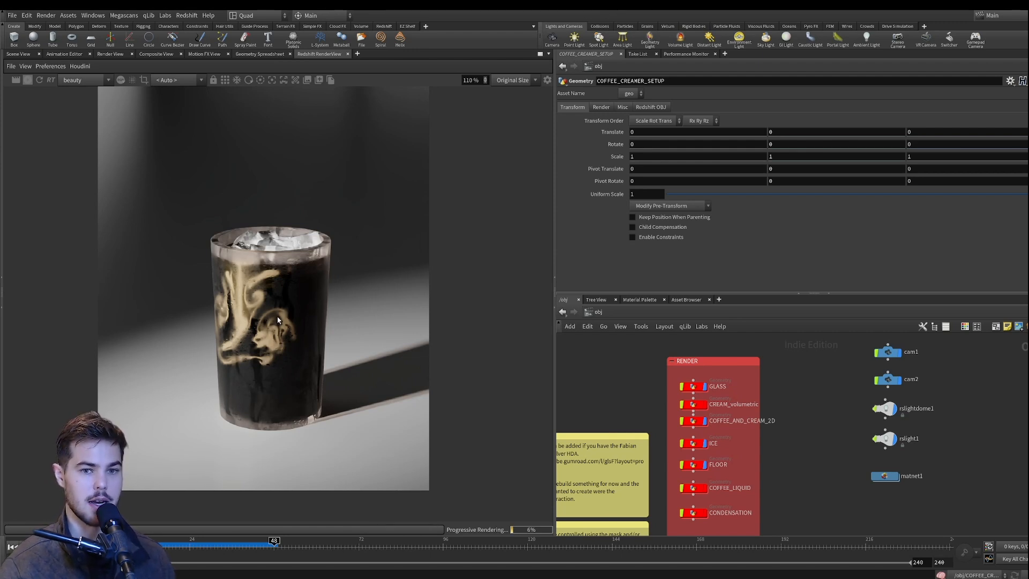
scroll(247, 335, "up", 4)
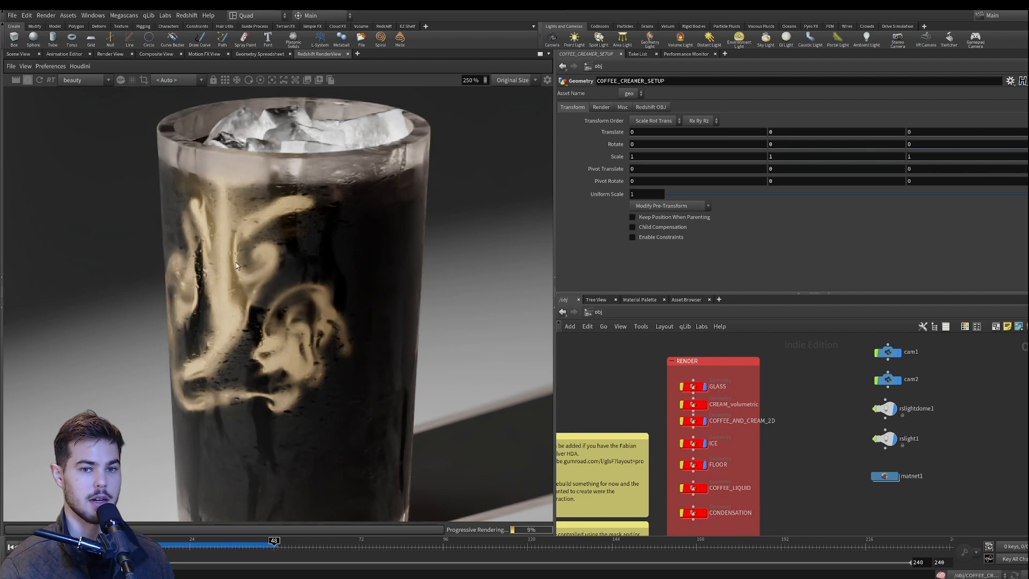
scroll(297, 304, "down", 3)
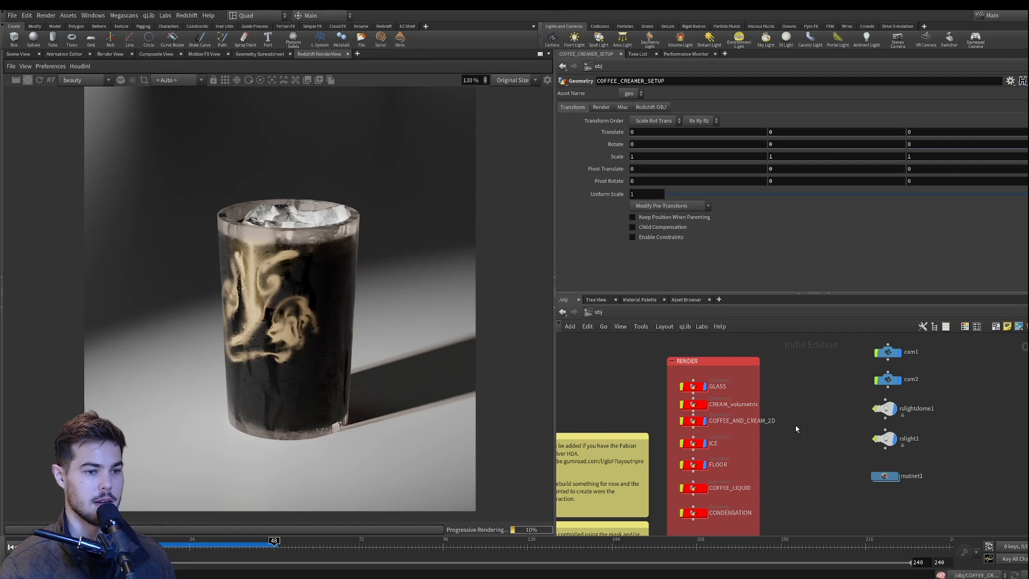
- In matnet1's COFFEE_CREAM_2D material, move RSRamp1's point 3 to about 0.98 and point 2 to about 0.81
double_click(885, 476)
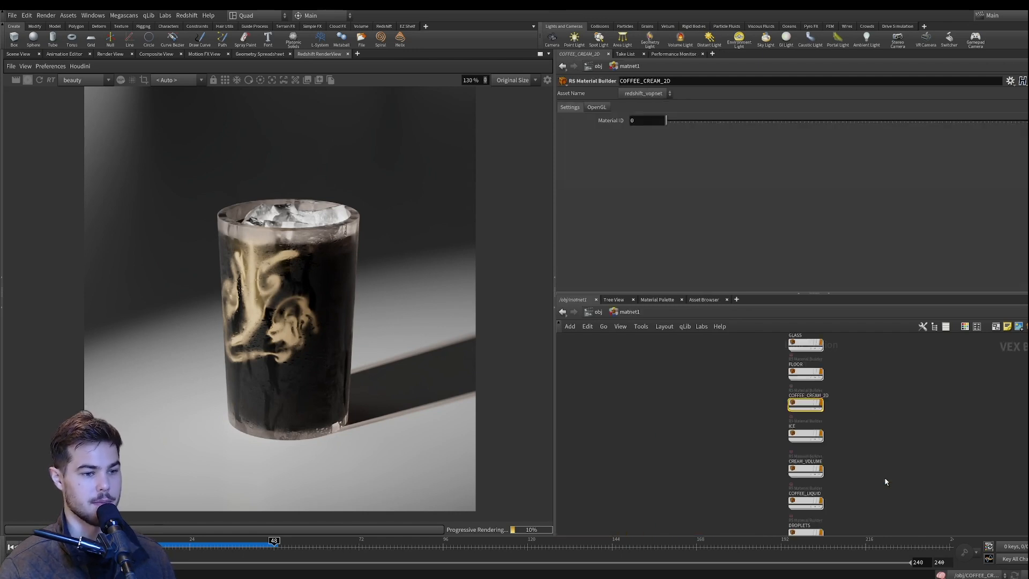
double_click(815, 410)
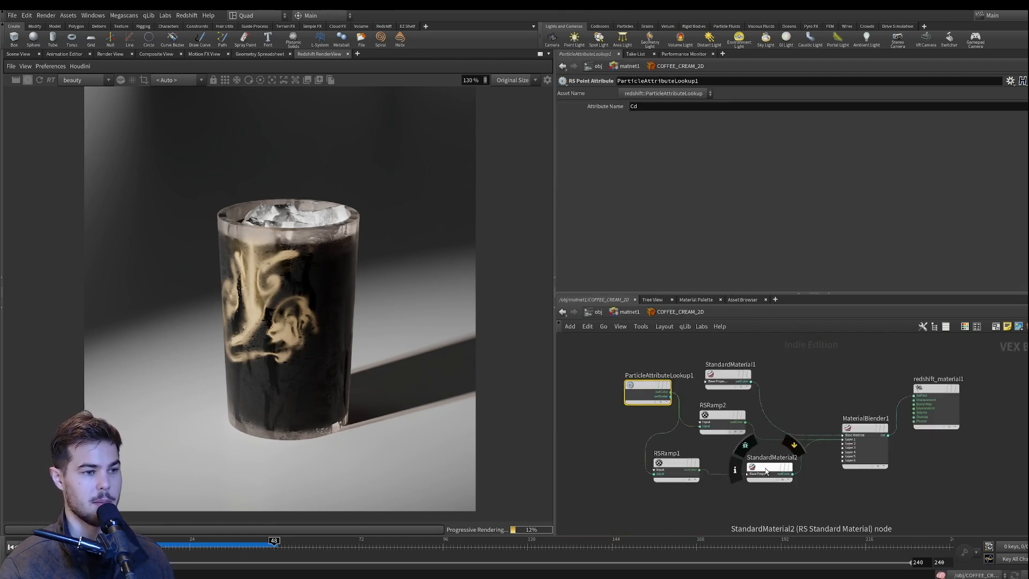
left_click(676, 465)
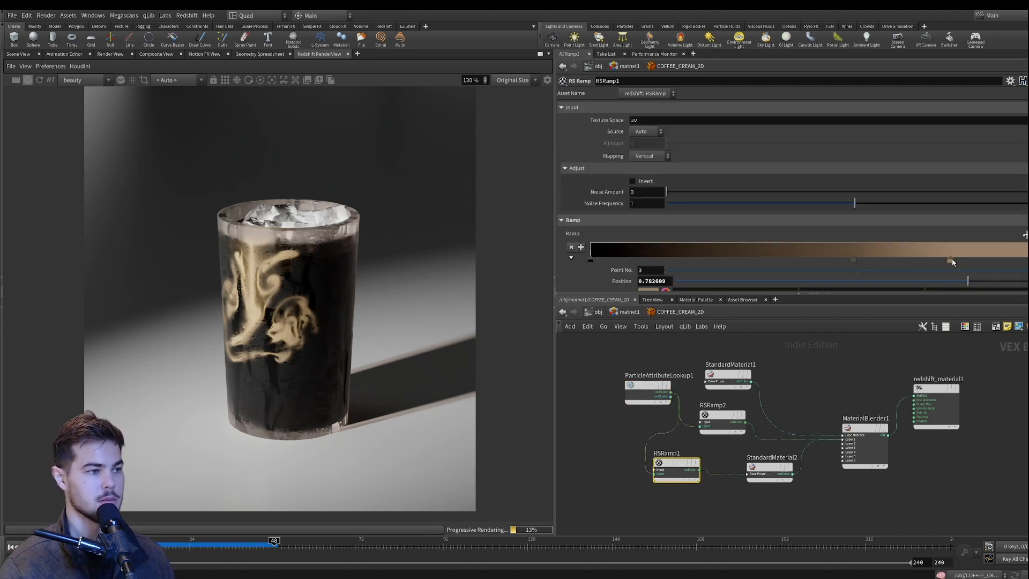
left_click_drag(950, 261, 1025, 261)
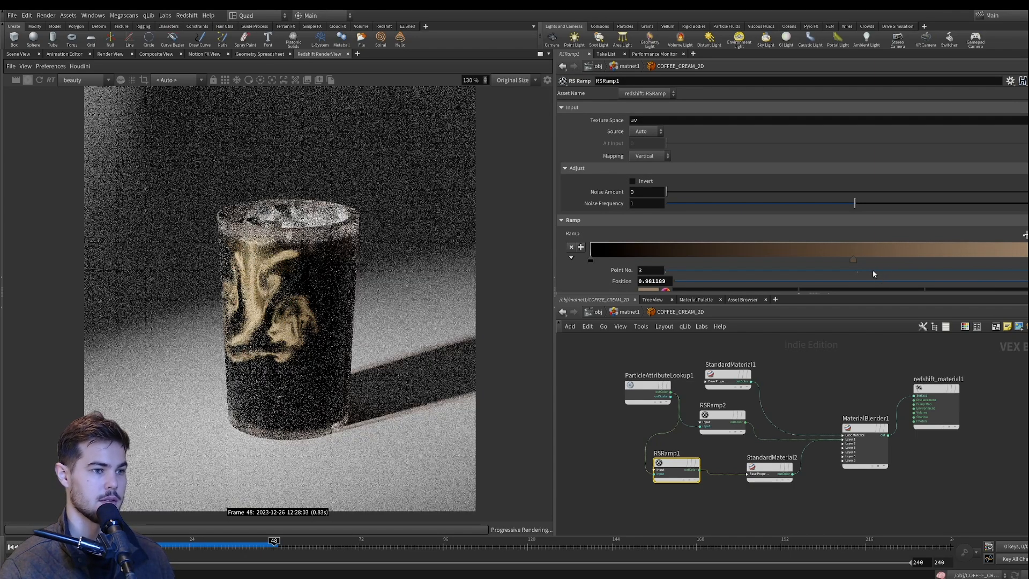
left_click_drag(854, 260, 963, 260)
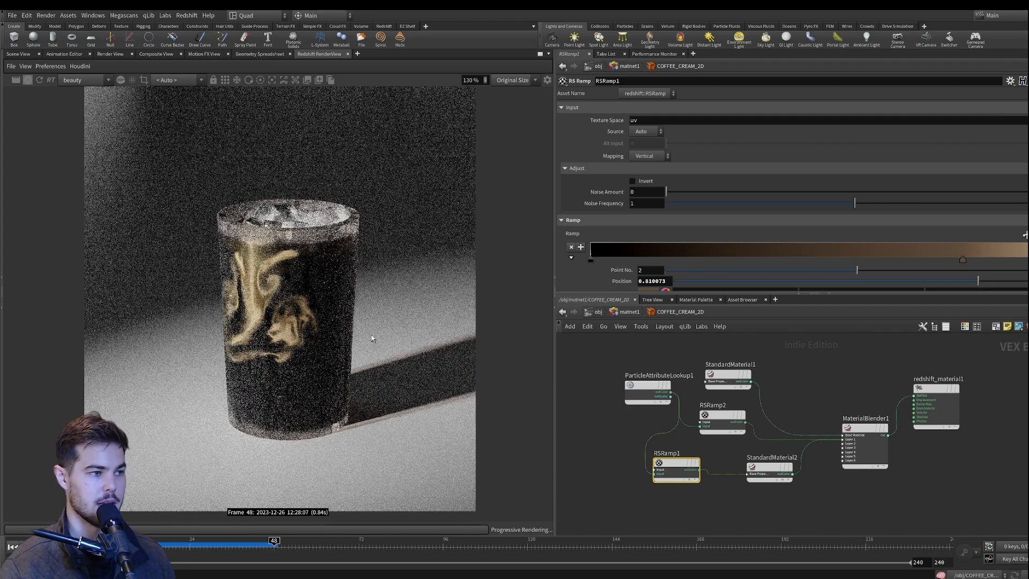
- Try RSRamp2's point 1 at about 0.61, return it to position 0, and check the cream in the render
left_click(719, 416)
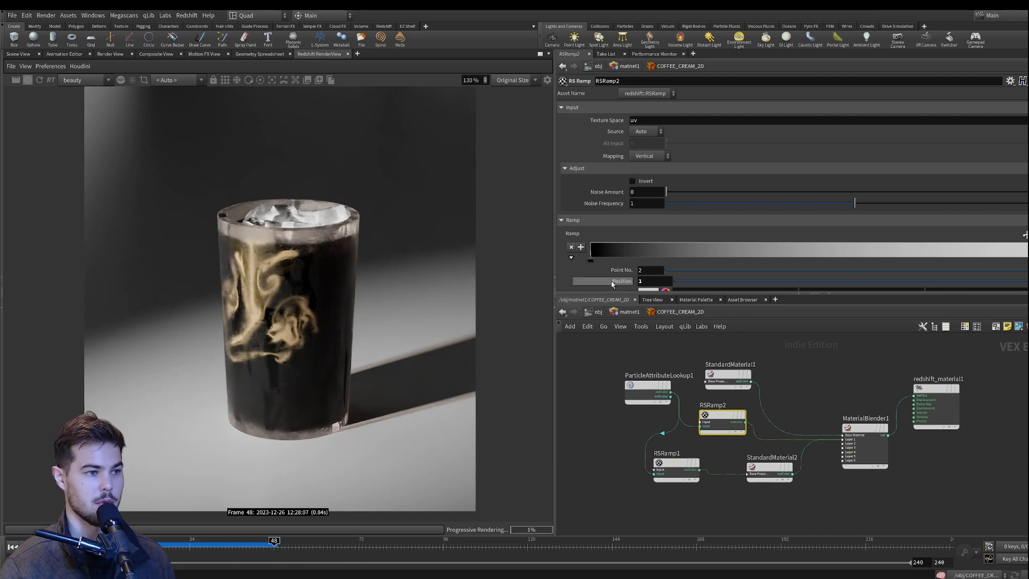
left_click_drag(590, 260, 874, 256)
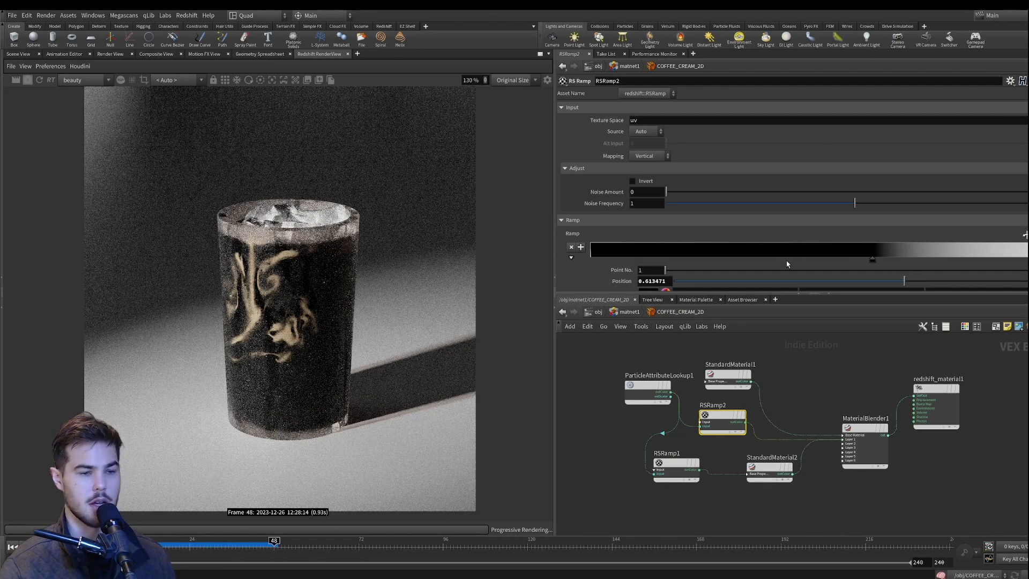
left_click_drag(869, 262, 578, 263)
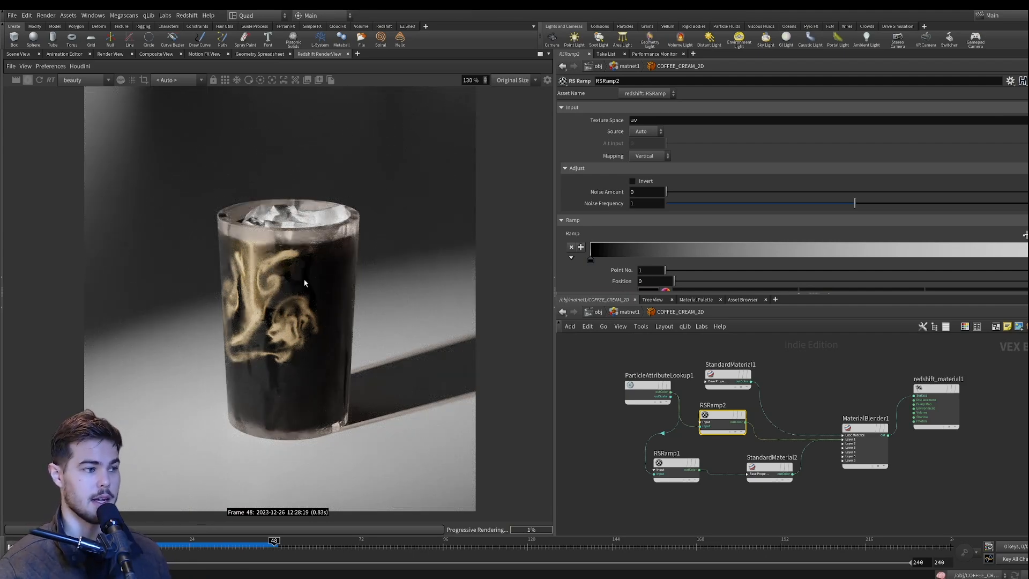
scroll(281, 333, "down", 1)
middle_click_drag(301, 281, 305, 302)
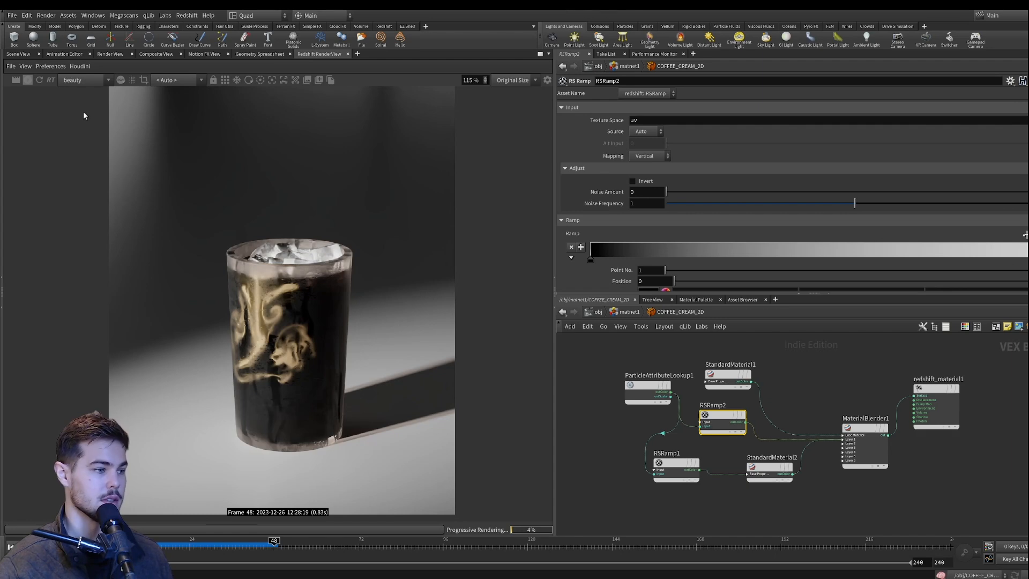
- In the object network, hide COFFEE_AND_CREAM_2D and display CREAM_volumetric, COFFEE_LIQUID and GLASS at frame 38
left_click(18, 53)
left_click(598, 311)
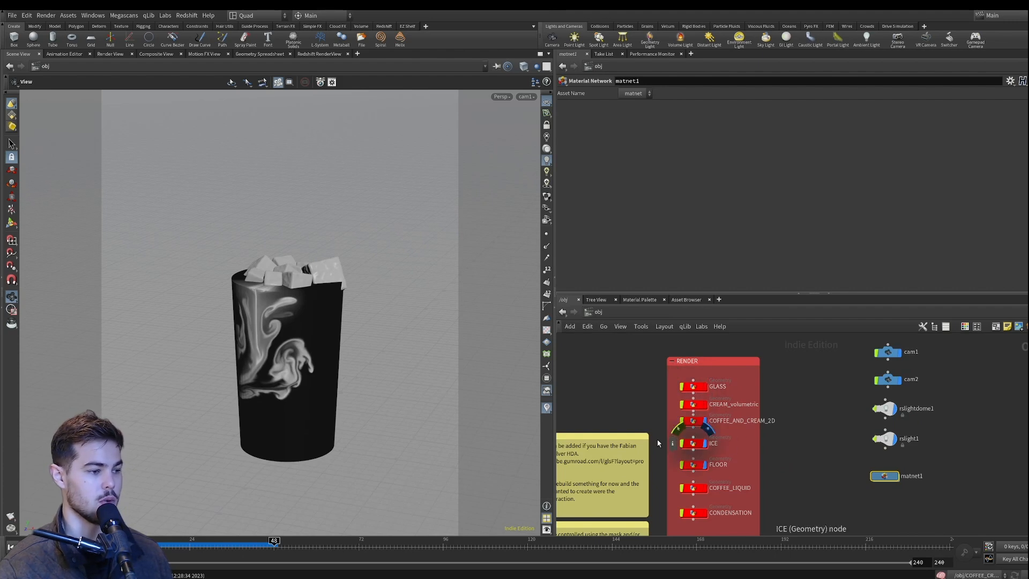
left_click(705, 421)
left_click(704, 405)
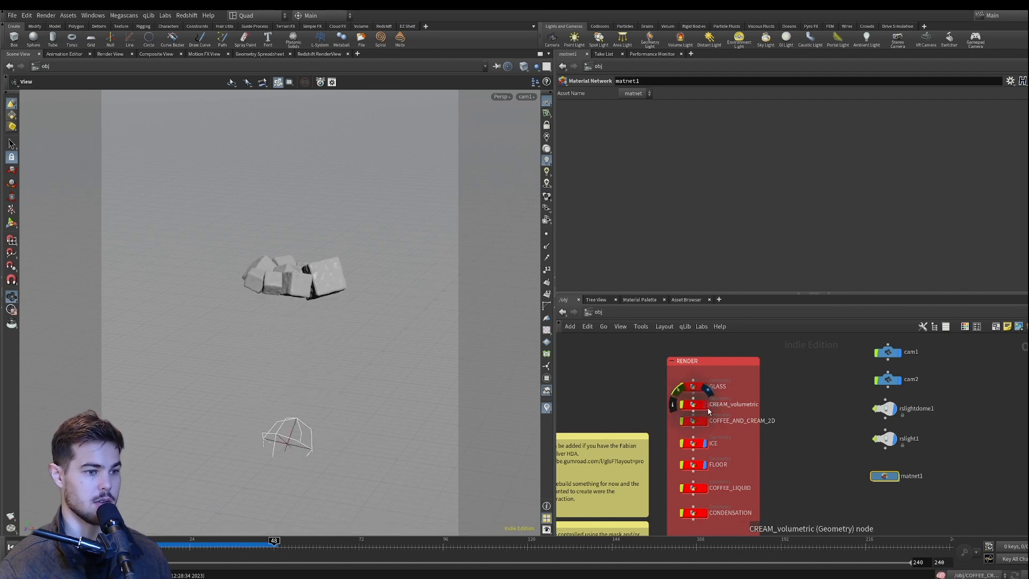
mouse_move(253, 544)
left_mouse_down()
mouse_move(166, 544)
mouse_move(239, 544)
left_mouse_up()
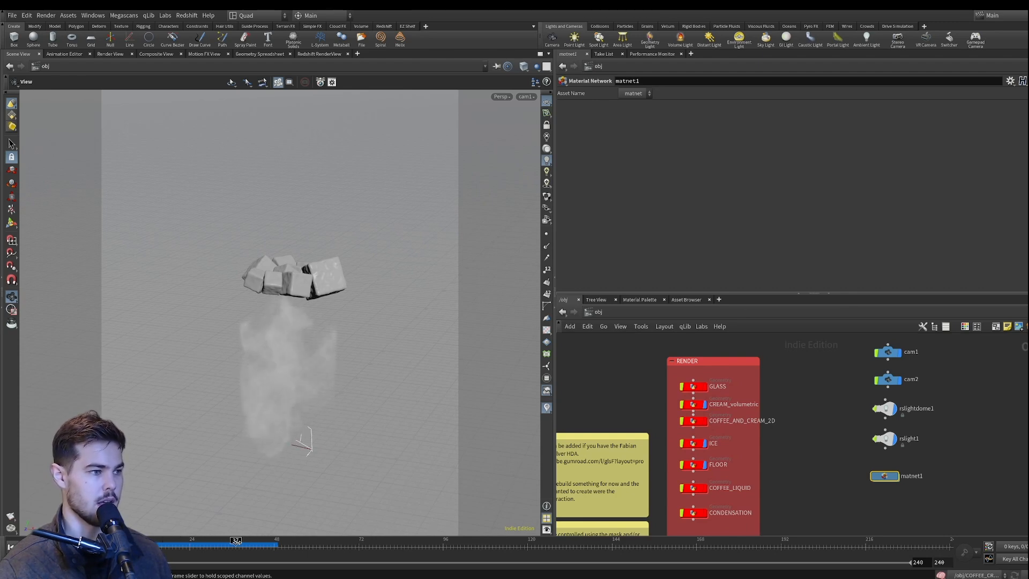
left_click(704, 487)
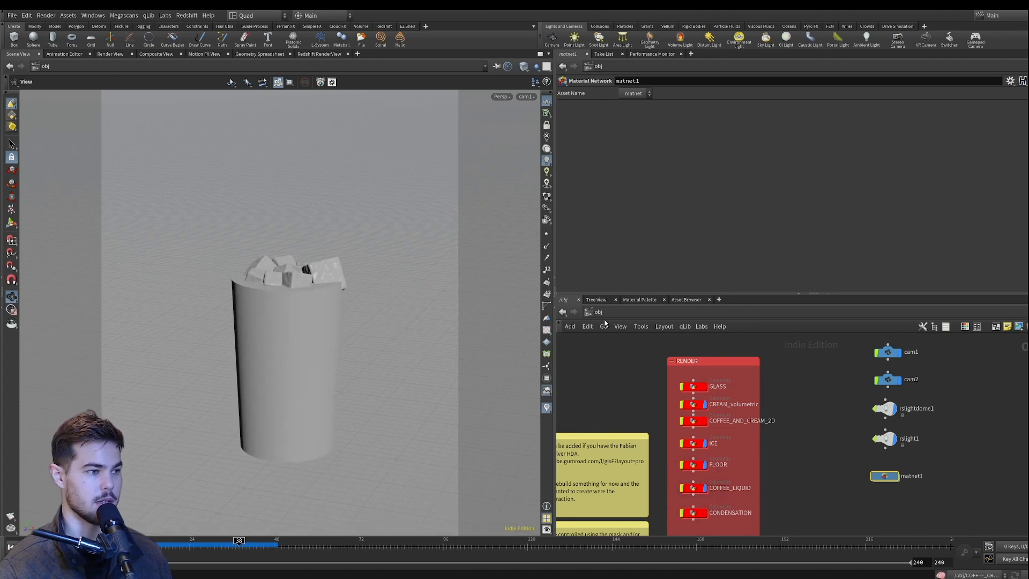
left_click(704, 386)
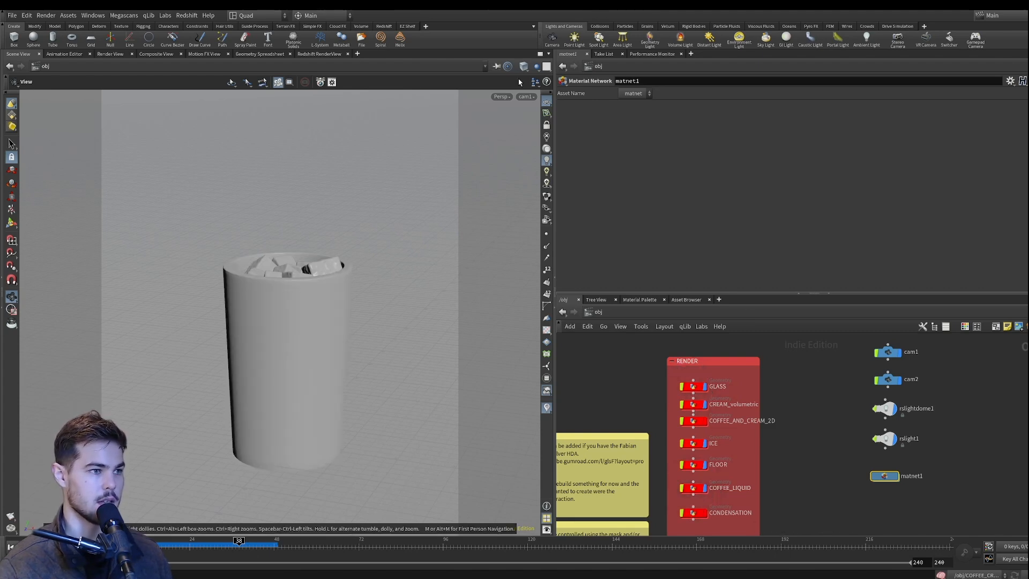
- Run the Redshift render of the volumetric cream at frame 38, and check it at frames 26 and 46
left_click(316, 54)
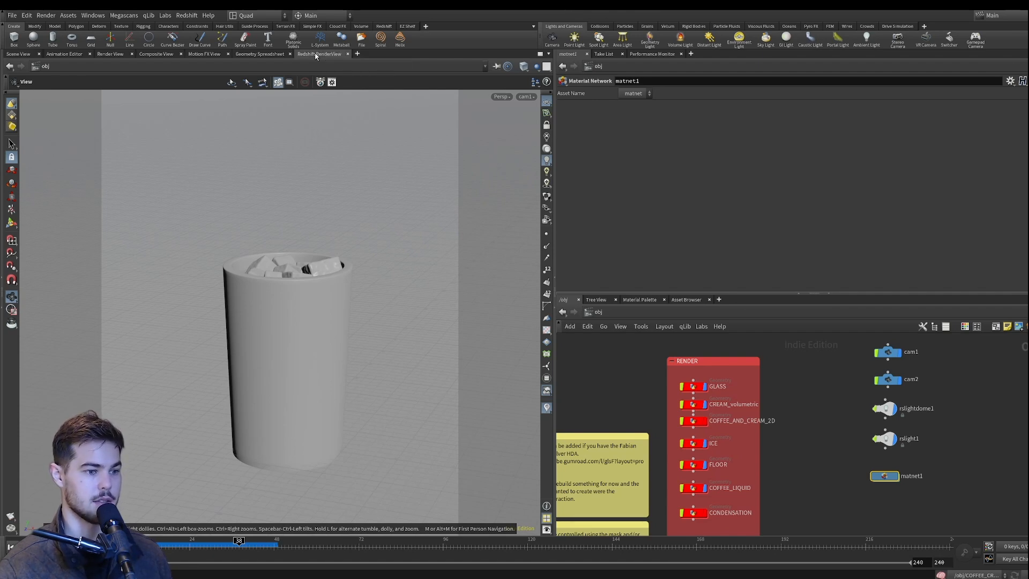
left_click(29, 80)
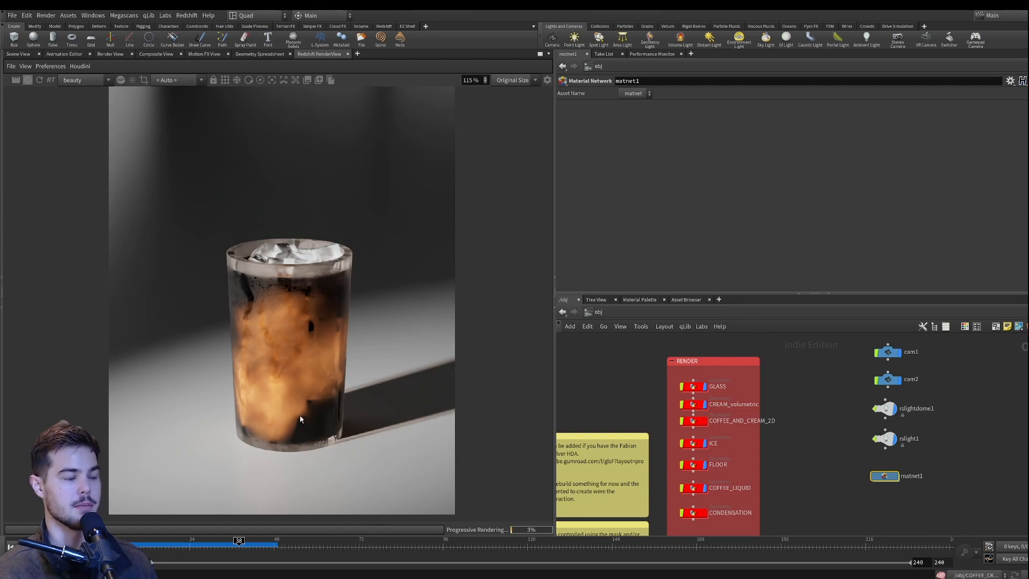
left_click(198, 547)
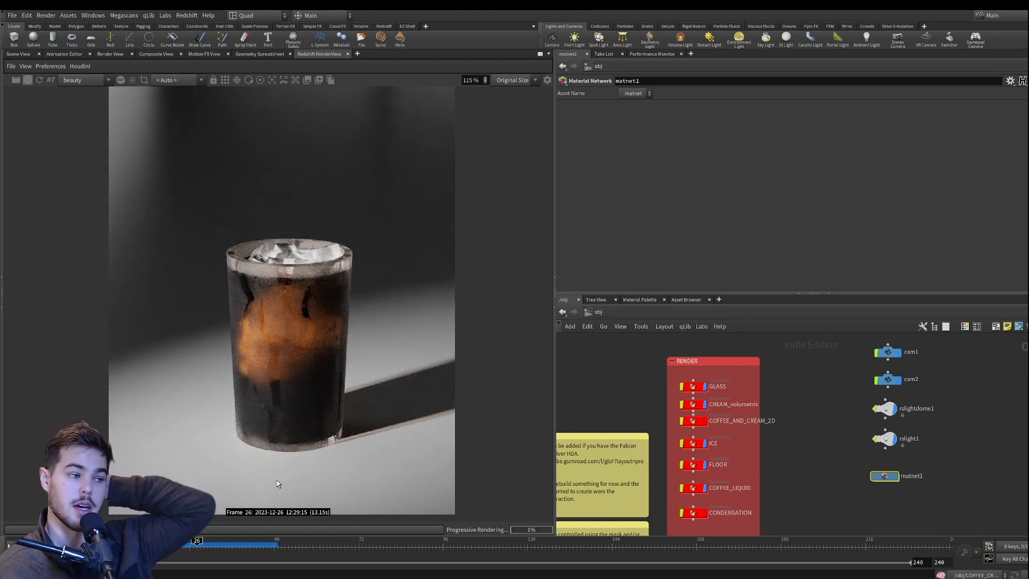
left_click(264, 547)
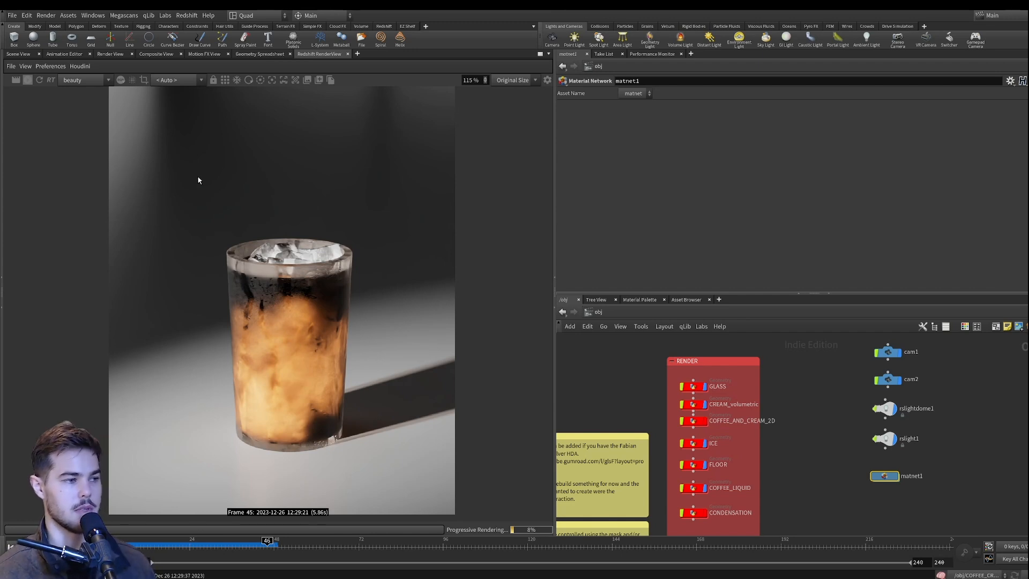
- Return to the scene view and open COFFEE_CREAMER_SETUP with the other objects hidden
left_click(18, 54)
middle_click_drag(786, 373, 786, 441)
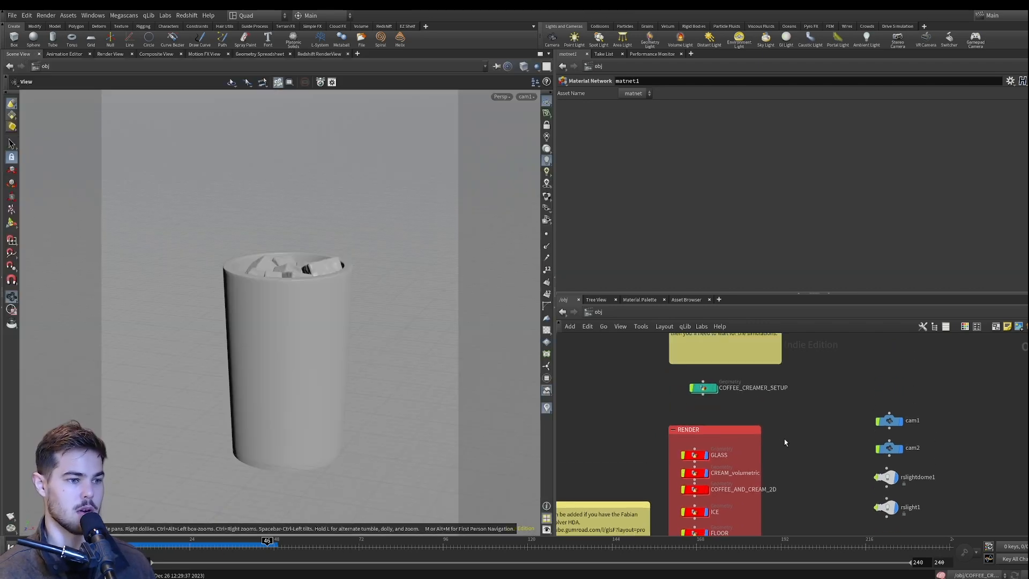
left_click(707, 388)
double_click(707, 391)
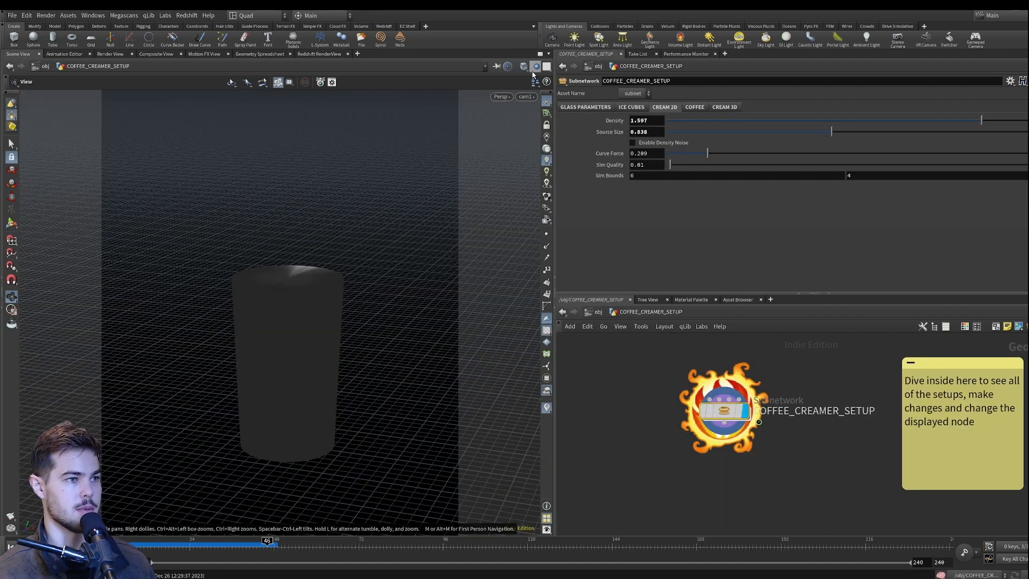
- Open the inner COFFEE_CREAMER_SETUP network, display the 3D cream setup's CREAM_OUT node, and view the volume at frame 29
left_click(536, 66)
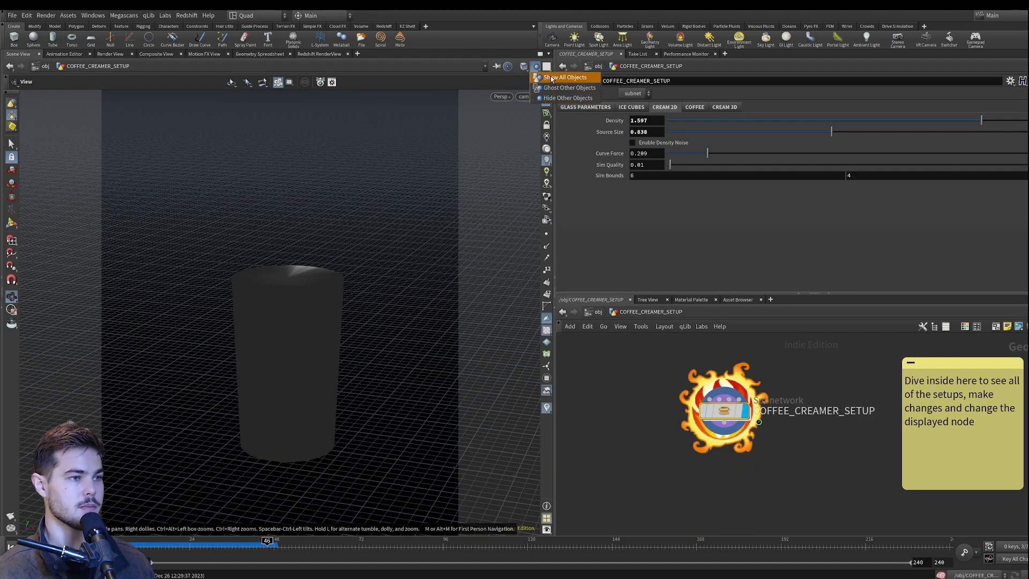
left_click(552, 78)
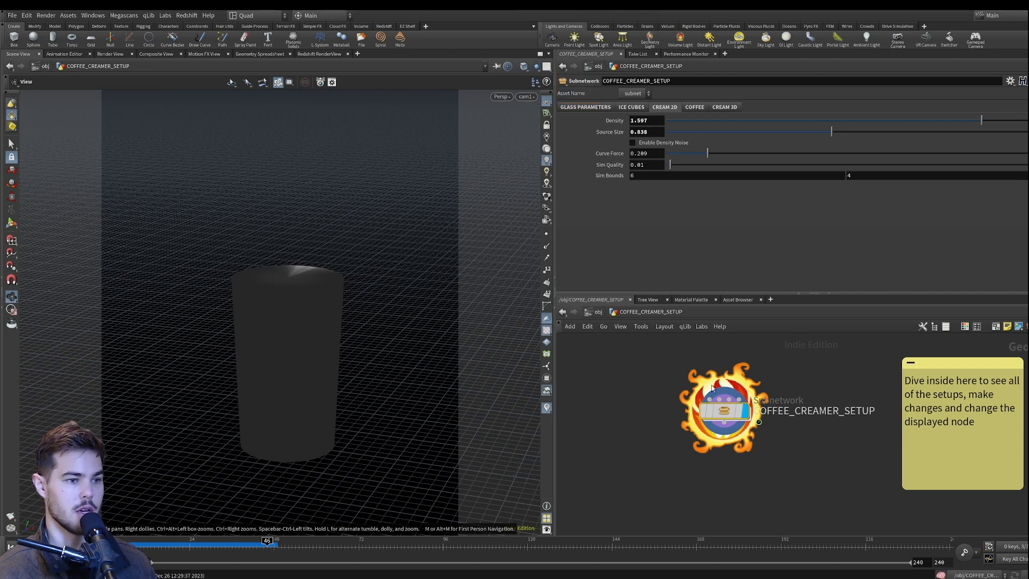
double_click(721, 411)
middle_click_drag(925, 442, 783, 456)
scroll(783, 455, "down", 5)
middle_click_drag(891, 429, 799, 483)
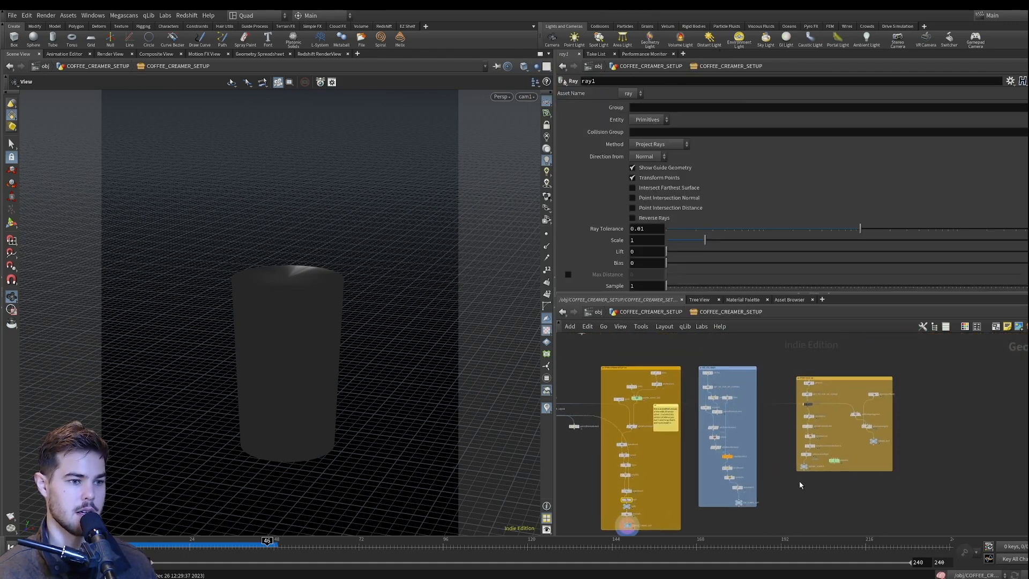
scroll(828, 456, "up", 4)
middle_click_drag(828, 387, 799, 408)
scroll(817, 466, "up", 4)
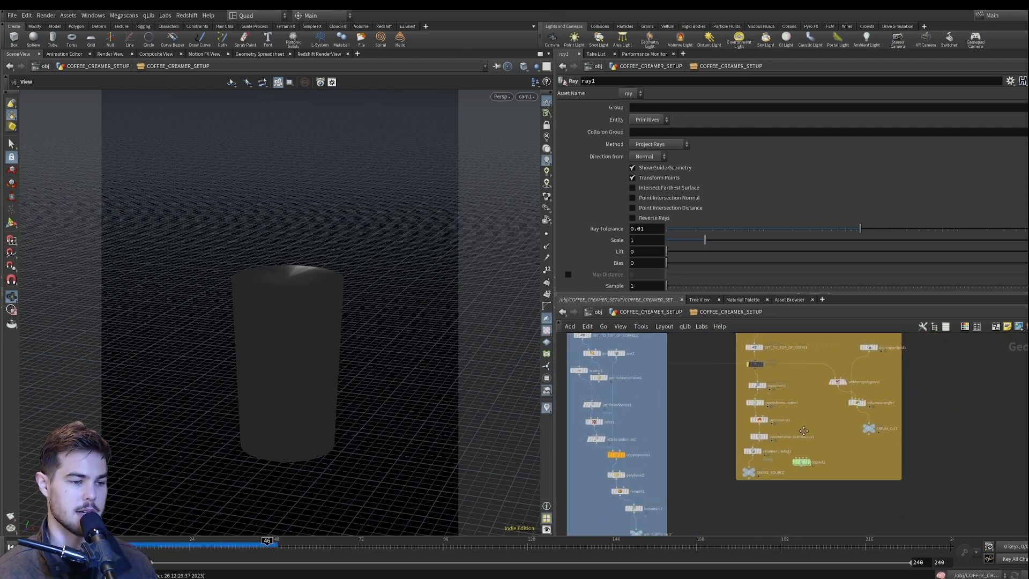
middle_click_drag(800, 415, 778, 464)
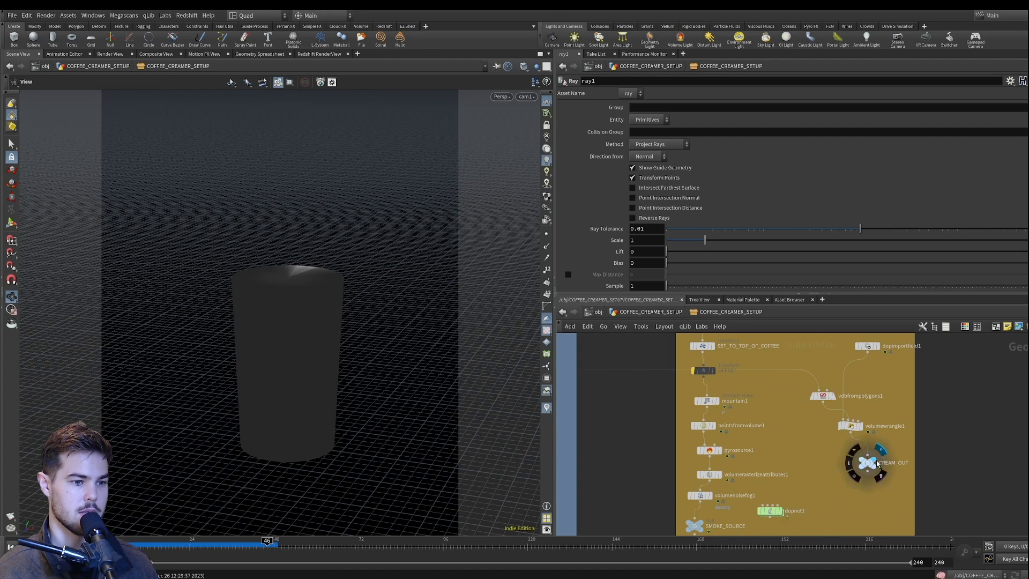
left_click(879, 463)
left_click_drag(257, 546, 209, 552)
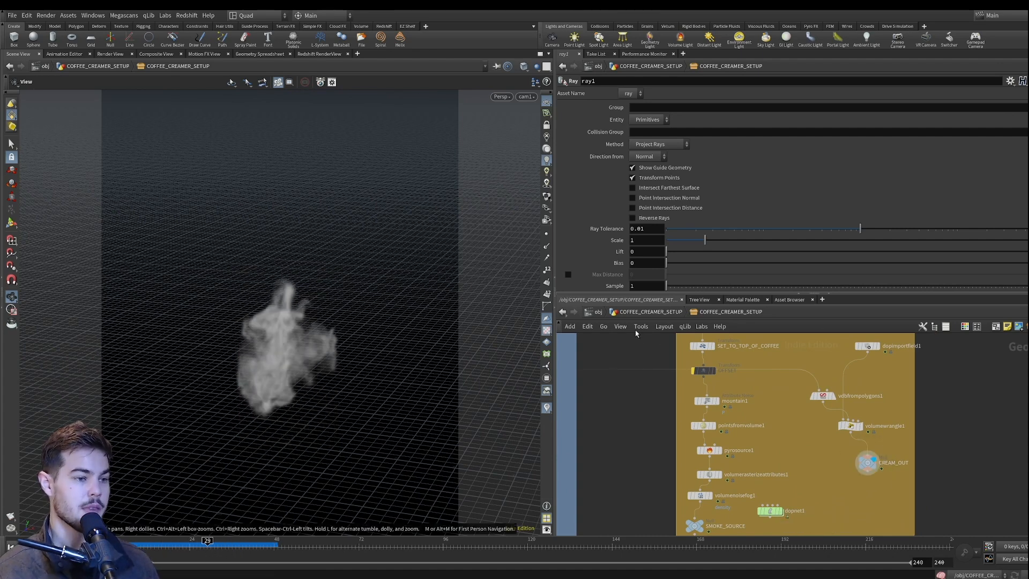
- Return to the CREAM 3D parameters, rewind towards the simulation start, and switch the Sim On/Off field between its value and its expression
left_click(644, 309)
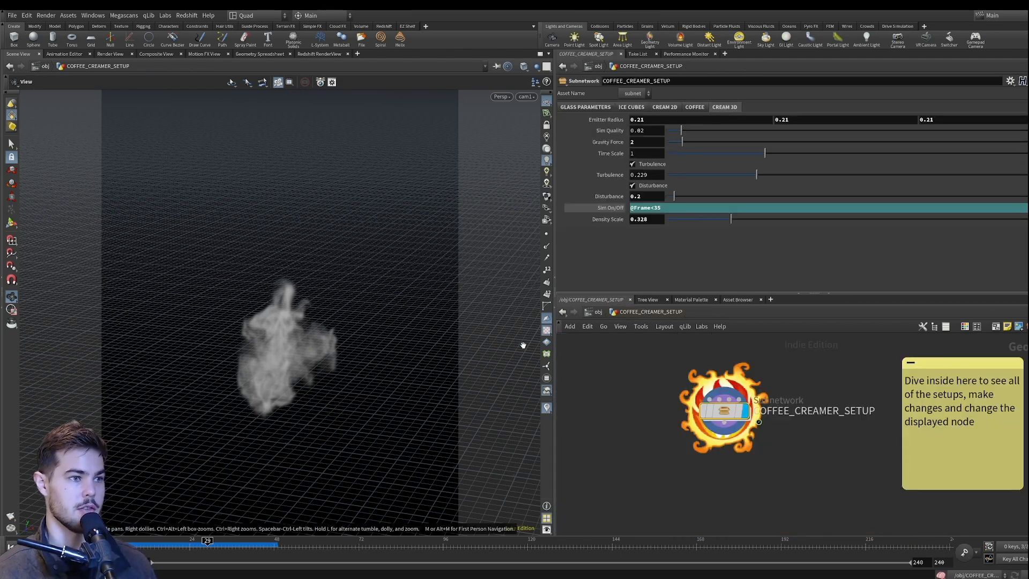
left_click_drag(208, 544, 117, 544)
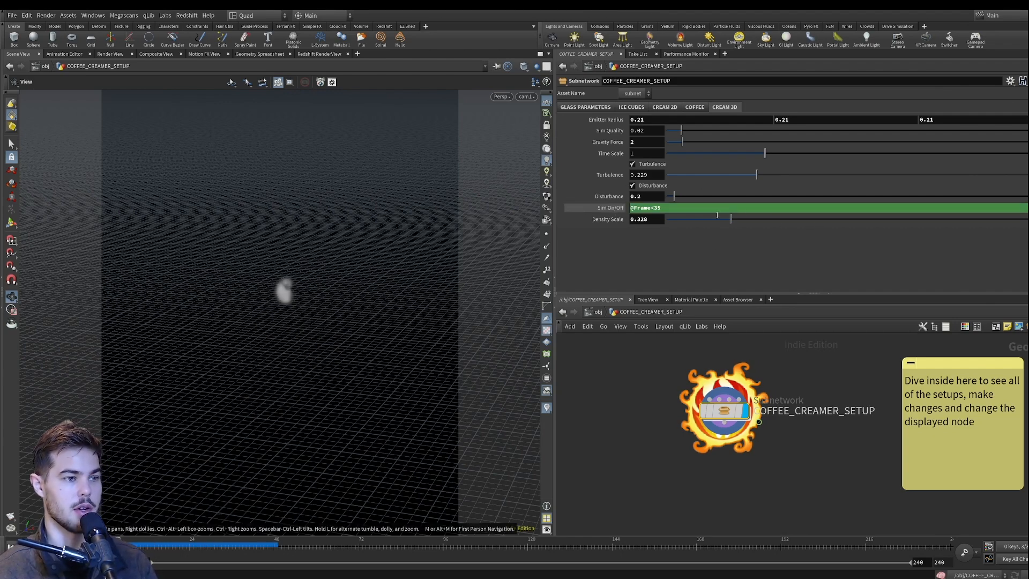
left_click(612, 208)
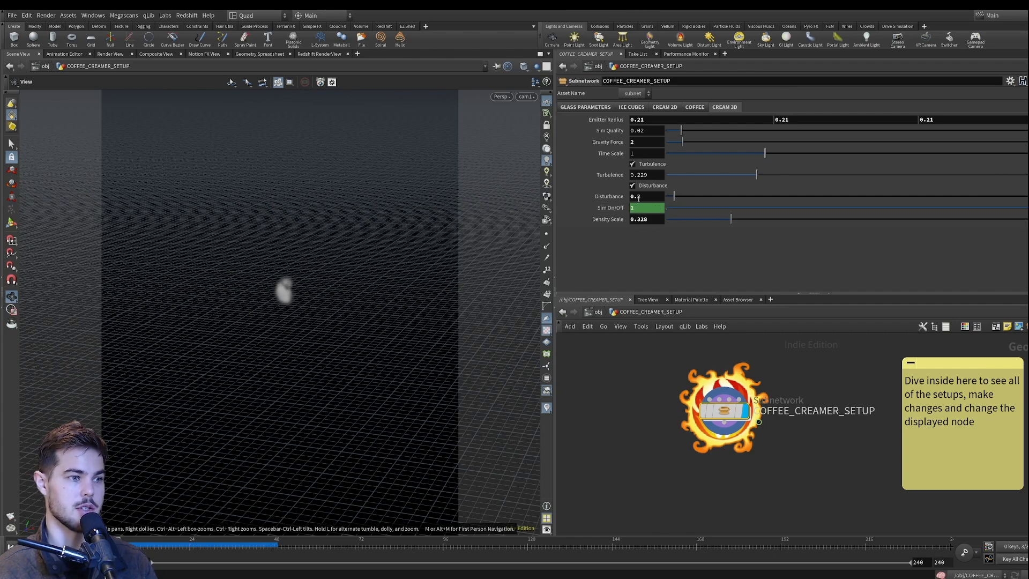
left_click(623, 207)
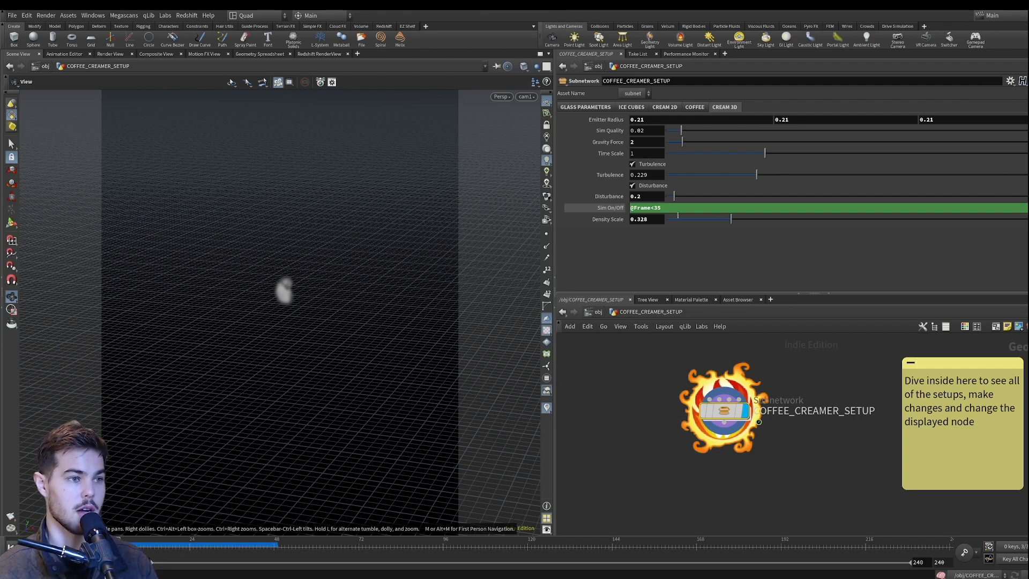
- Try a Density Scale of 1.065 for the 3D cream, check the simulation around frame 30, and undo the change
left_click_drag(755, 222, 821, 232)
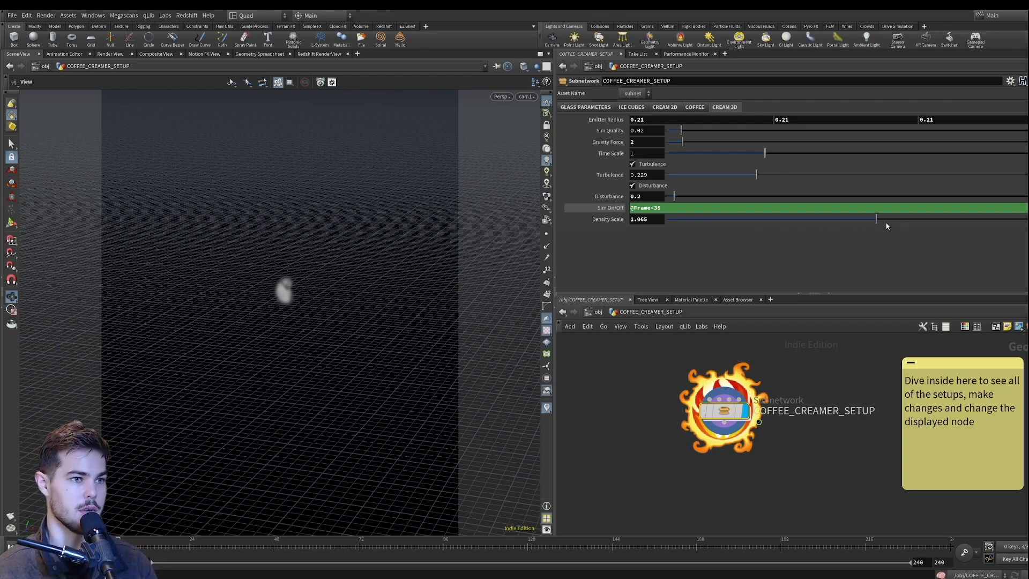
key("ctrl+s")
key("Up")
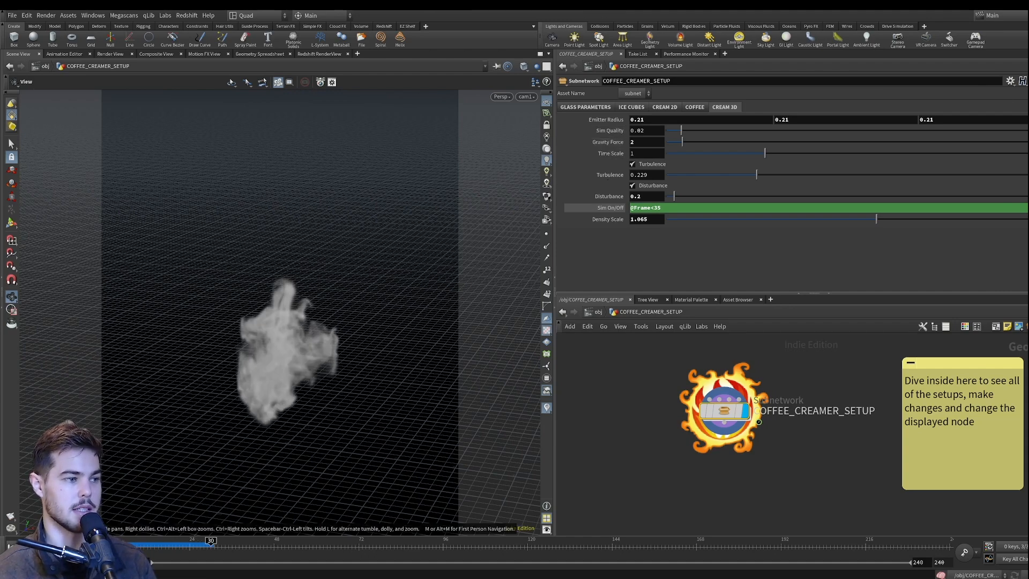
mouse_move(140, 547)
left_mouse_down()
mouse_move(198, 546)
mouse_move(124, 547)
left_mouse_up()
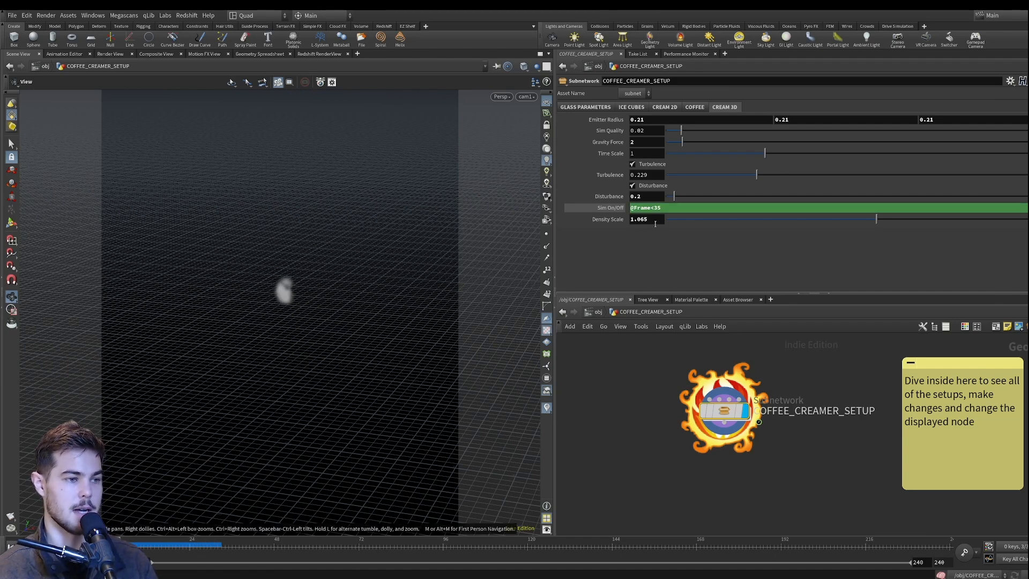
key("ctrl+z")
left_click(606, 425)
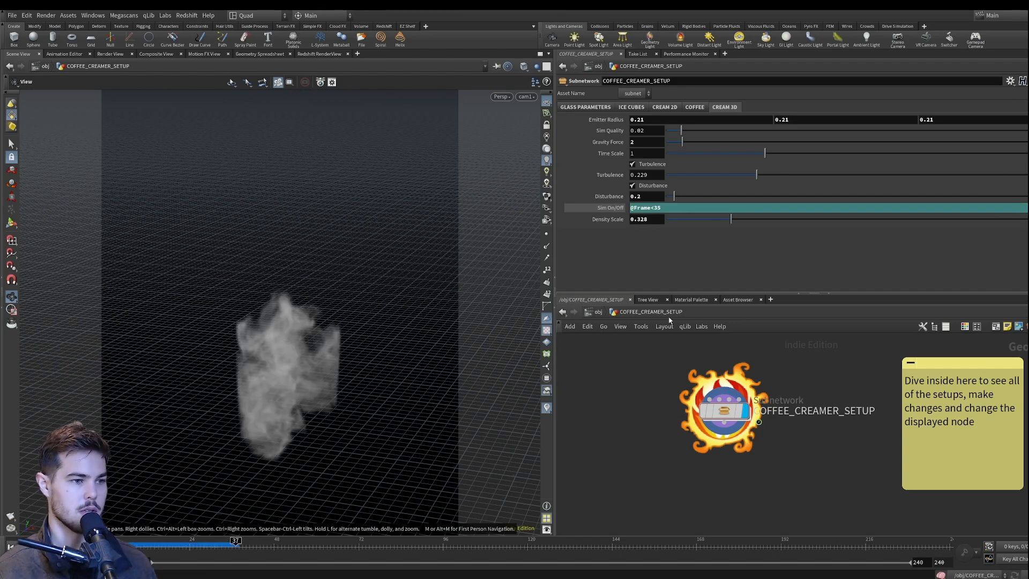
- Return to the object level, display the CONDENSATION object, and inspect the object_merge1 node inside it
left_click(608, 315)
middle_click_drag(782, 510, 796, 434)
scroll(797, 463, "down", 1)
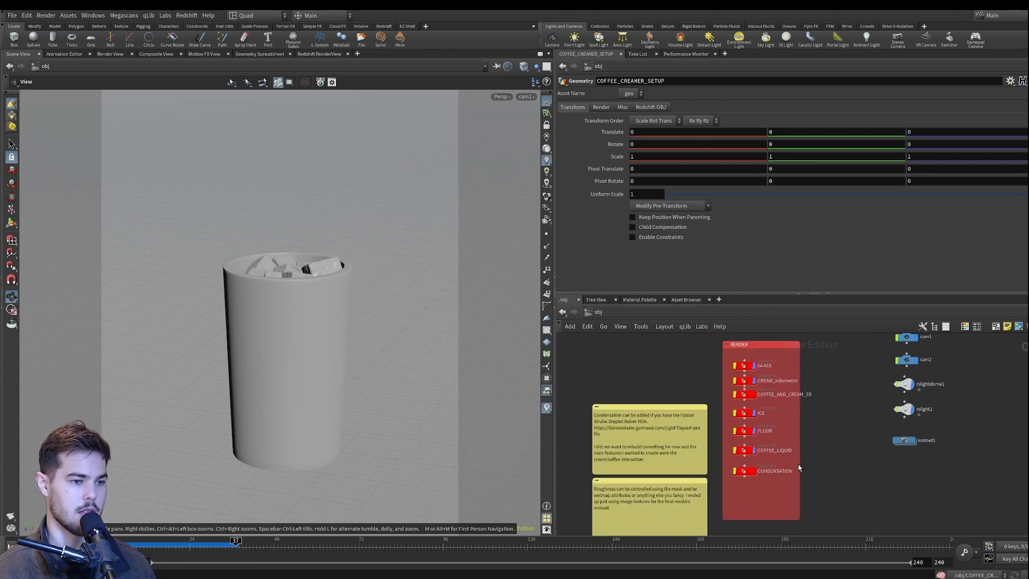
mouse_move(756, 475)
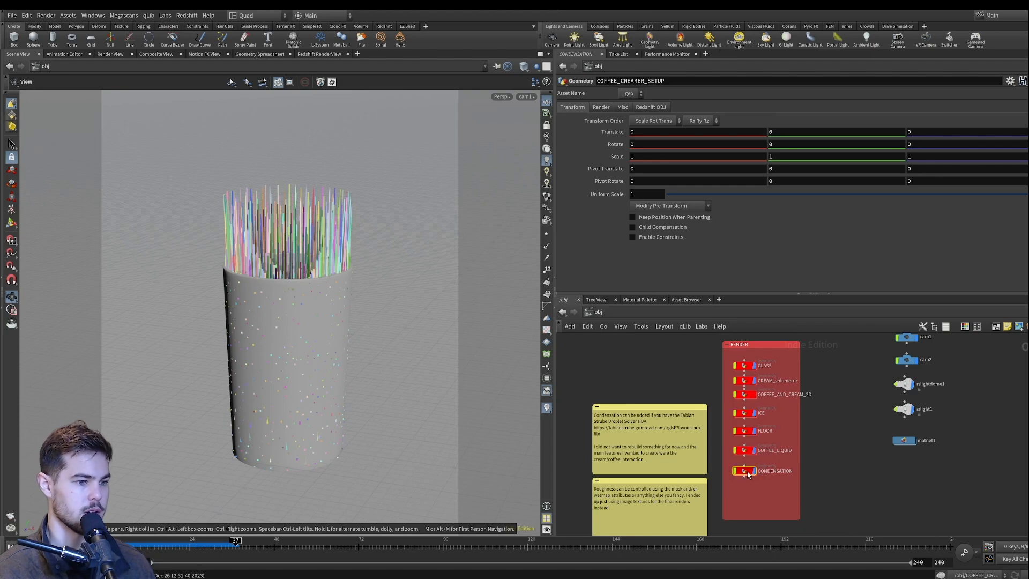
double_click(746, 471)
left_click(817, 433)
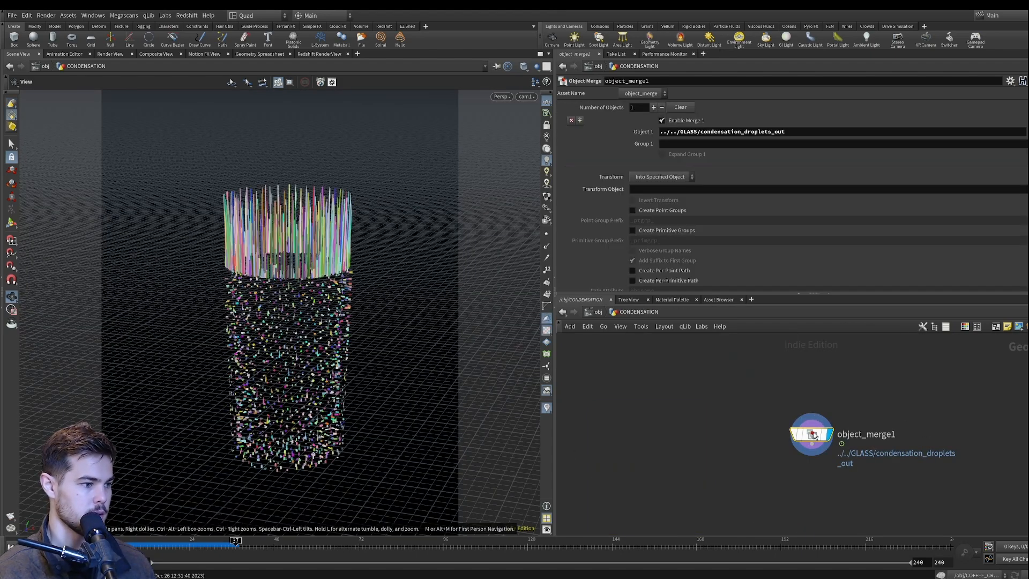
- Check the condensation droplets at frames 22 and 27, and return to the object network
left_click(183, 541)
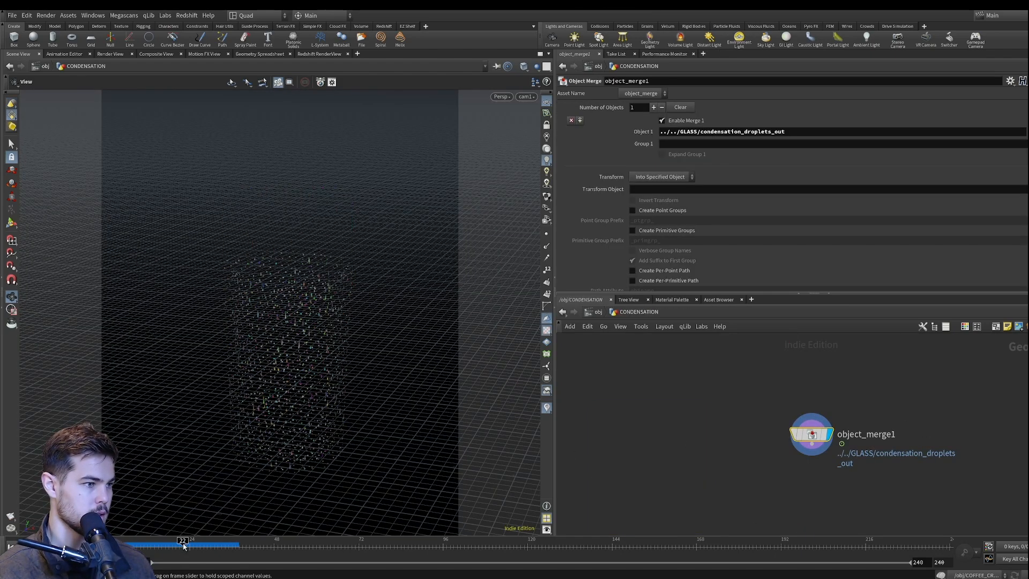
left_click(200, 541)
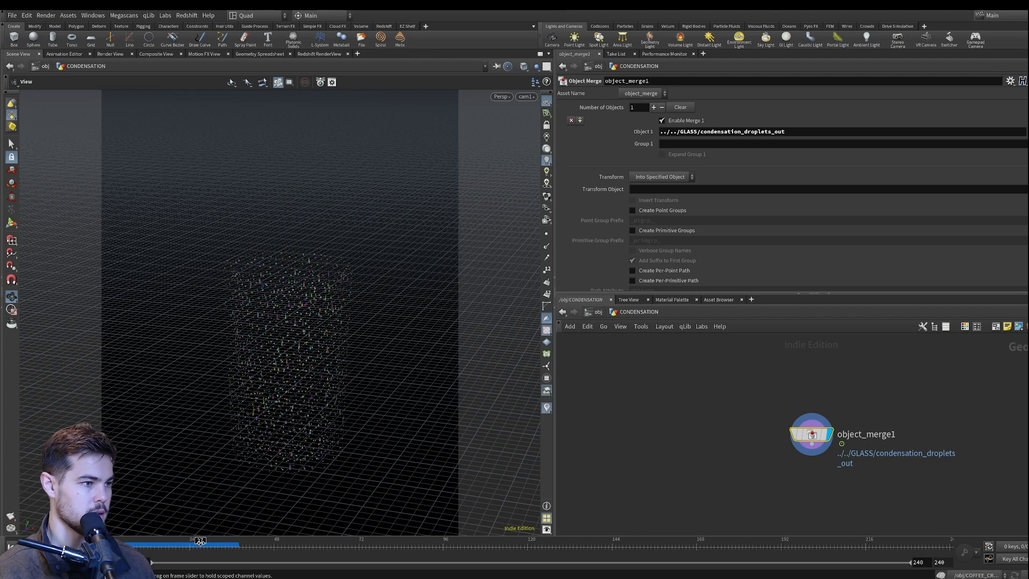
left_click(614, 314)
left_click(600, 313)
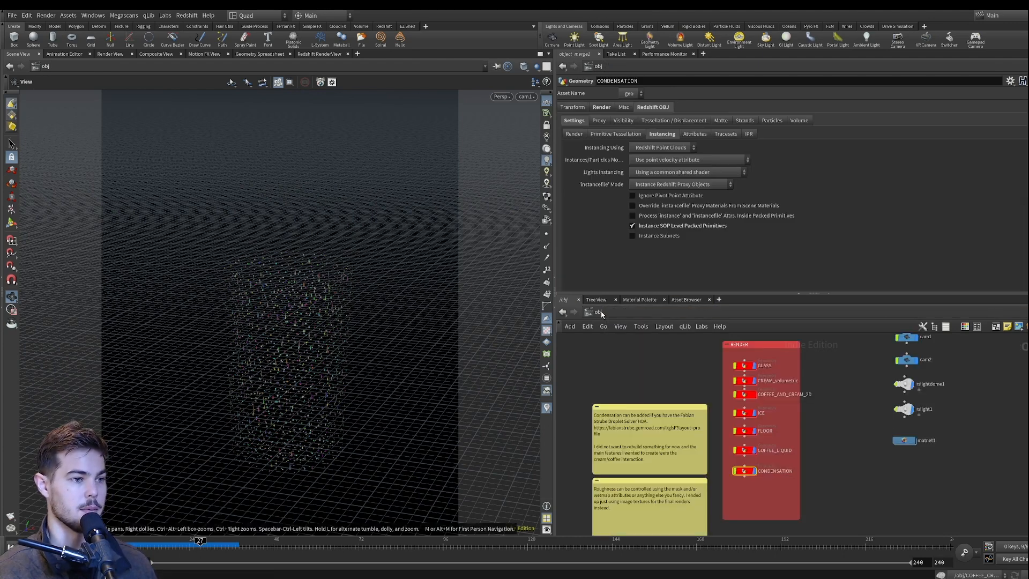
- View the existing Redshift render of the coffee glass and return to the scene view
left_click(853, 471)
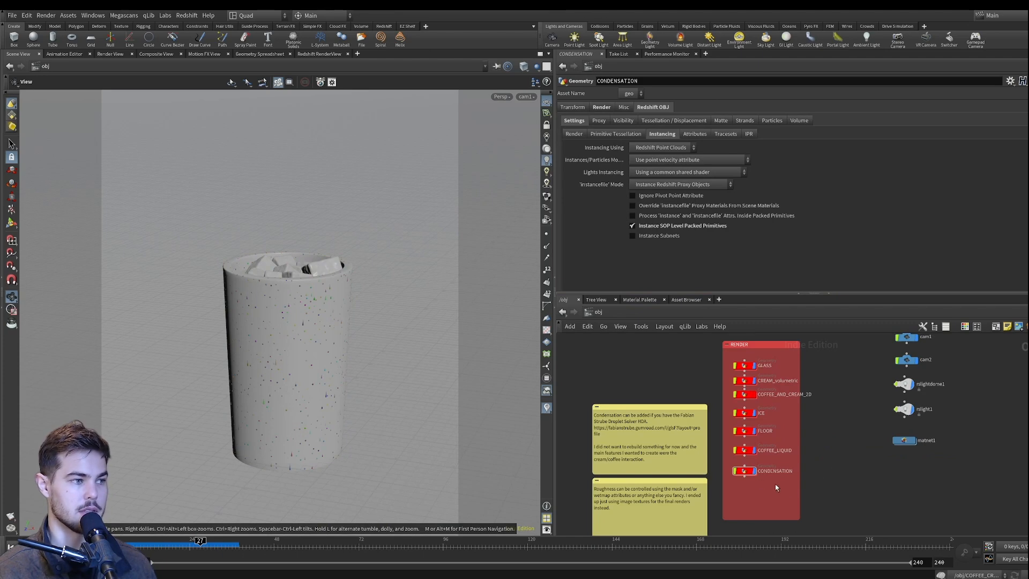
mouse_move(756, 474)
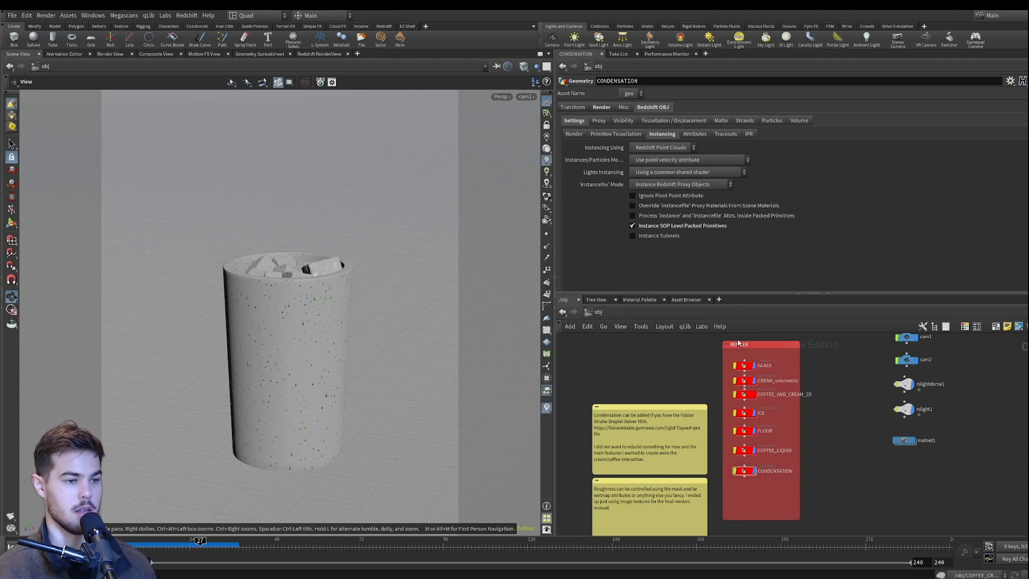
middle_click_drag(845, 394, 835, 430)
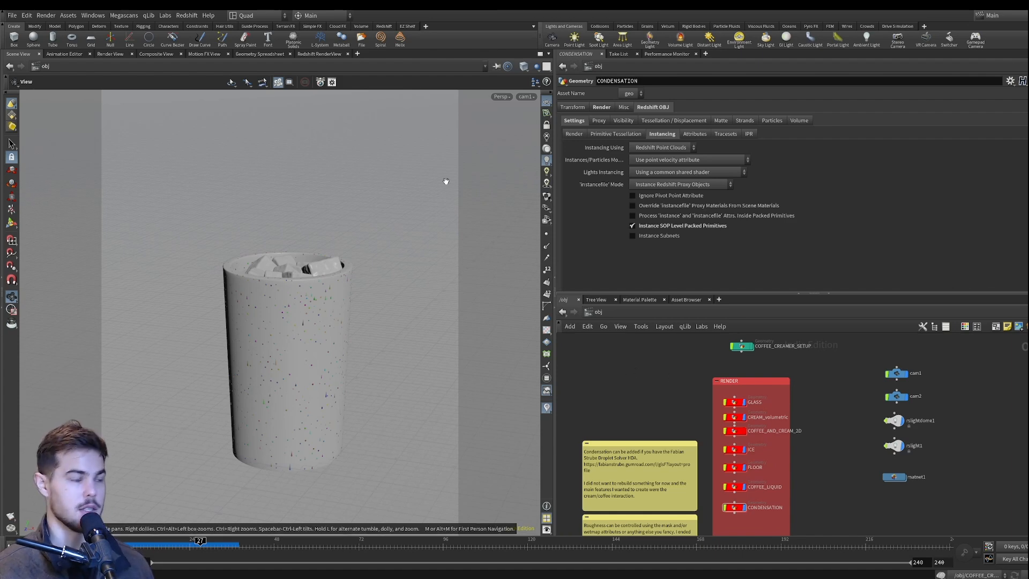
left_click(323, 55)
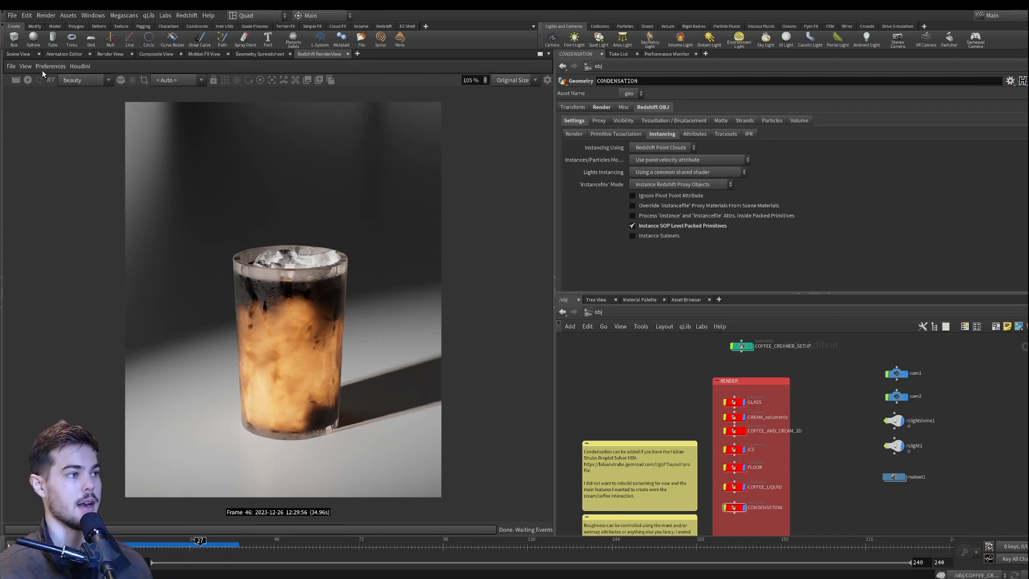
left_click(18, 54)
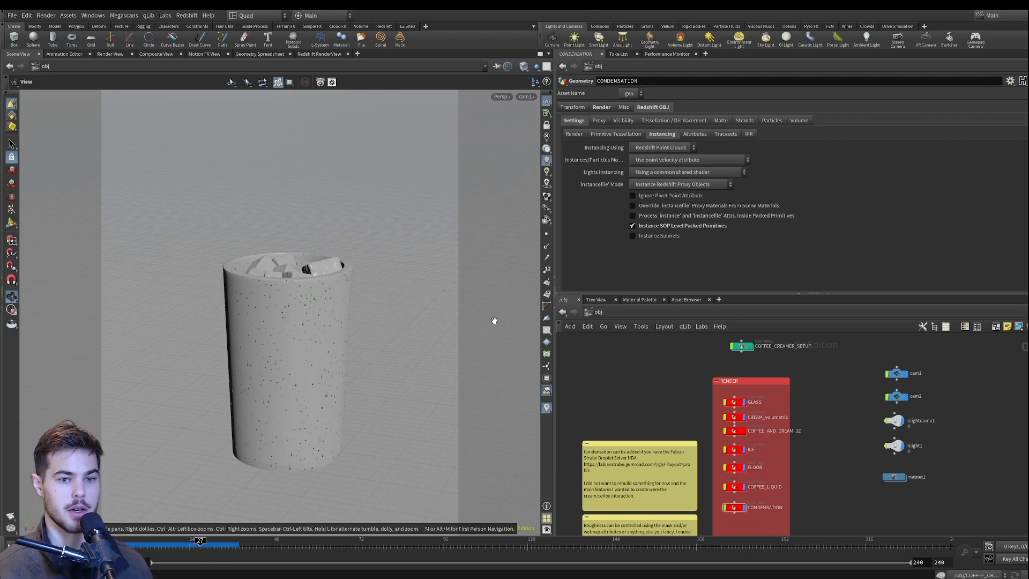
- Reopen the inner COFFEE_CREAMER_SETUP network and examine its setups, including the note beside the 2D smoke solver
middle_click_drag(699, 371, 686, 403)
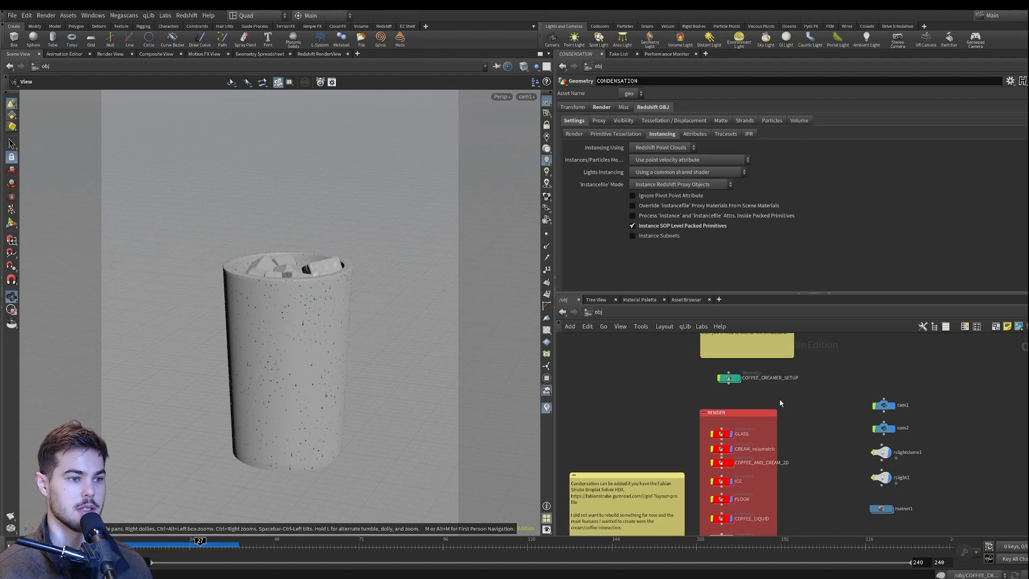
double_click(732, 379)
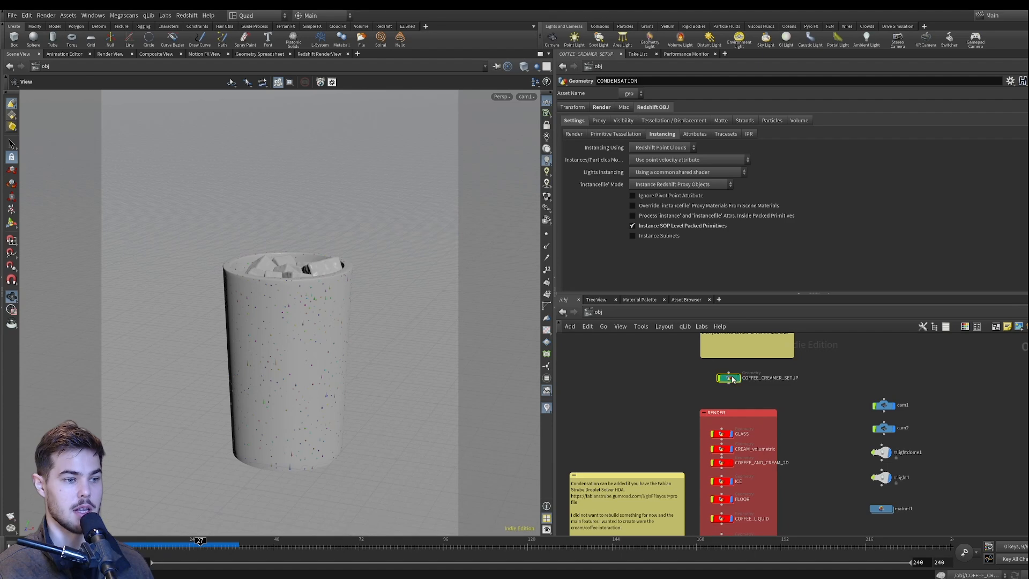
double_click(725, 411)
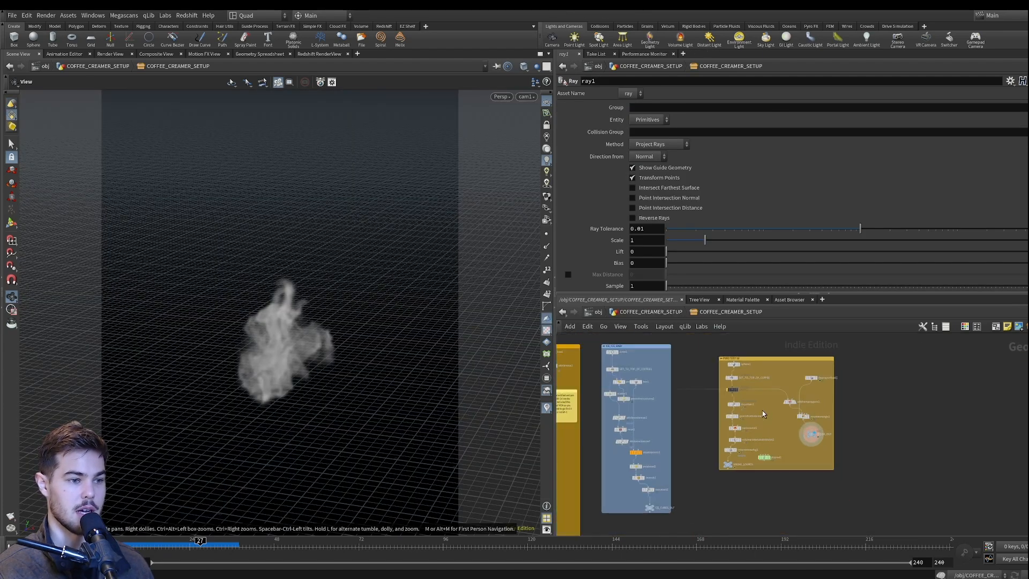
middle_click_drag(678, 434, 774, 408)
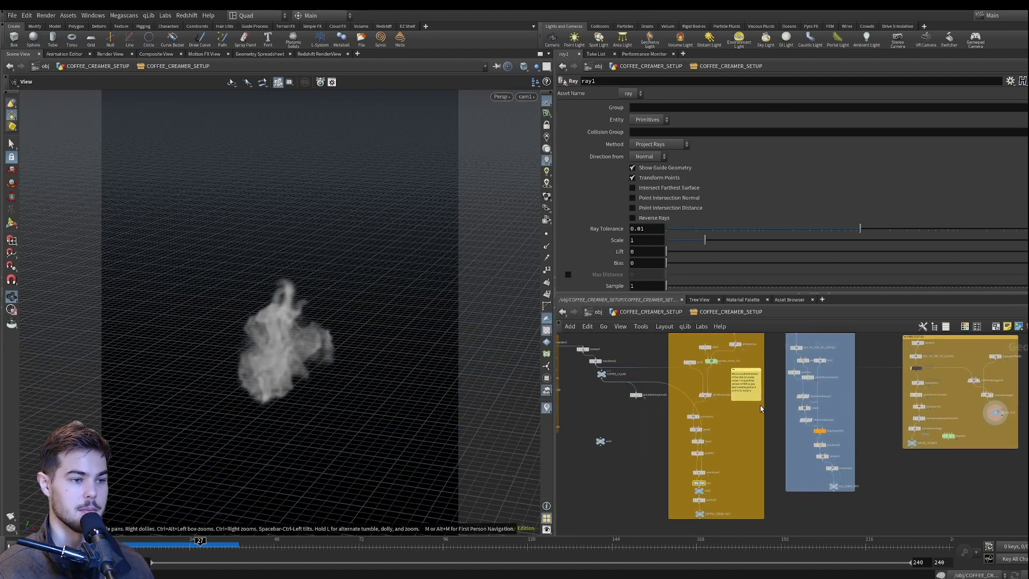
middle_click_drag(716, 427, 905, 448)
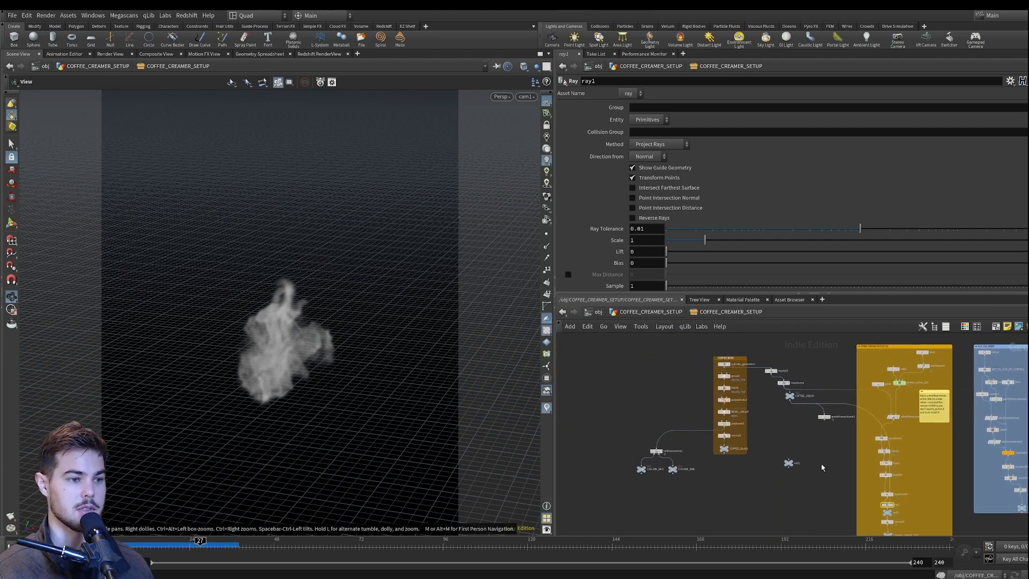
middle_click_drag(839, 456, 777, 471)
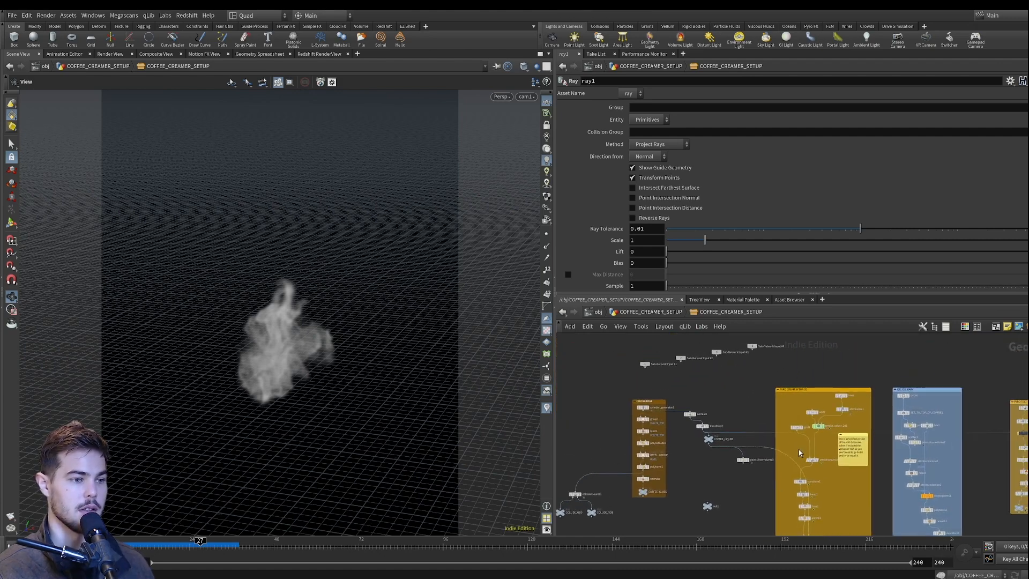
scroll(824, 397, "up", 4)
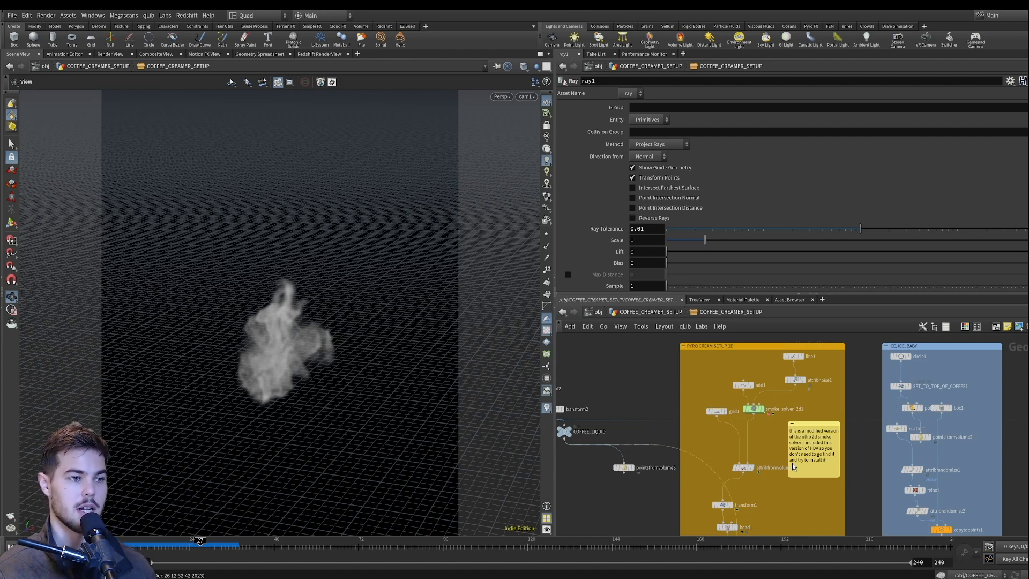
scroll(817, 436, "down", 3)
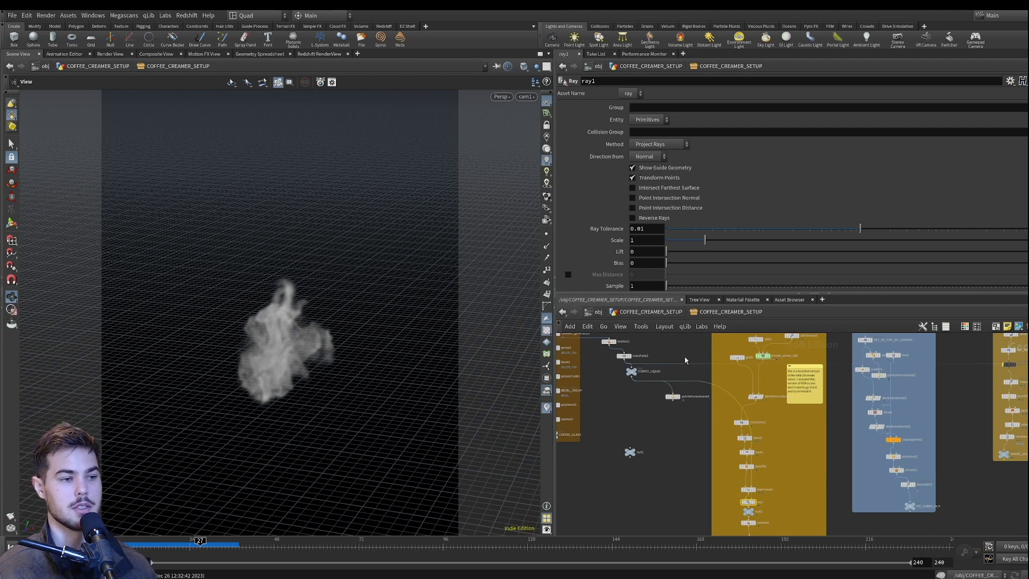
- Return to the object network and hide the CONDENSATION object
key("u")
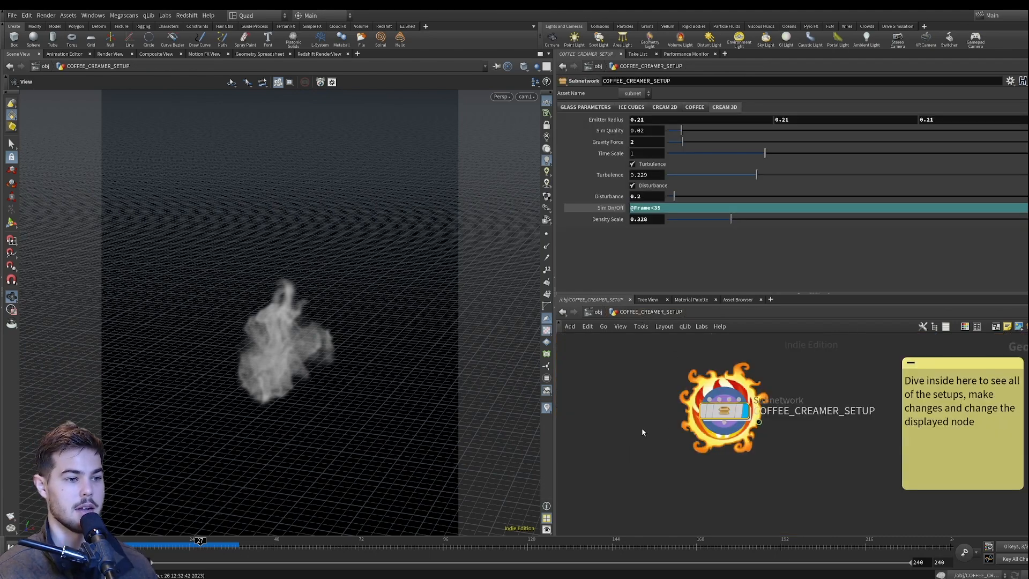
key("u")
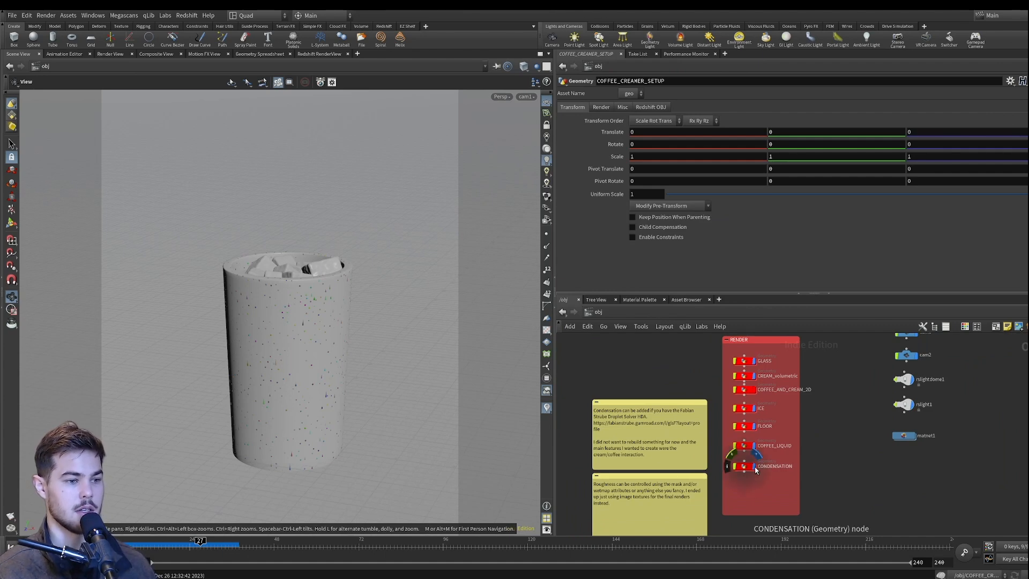
left_click(755, 468)
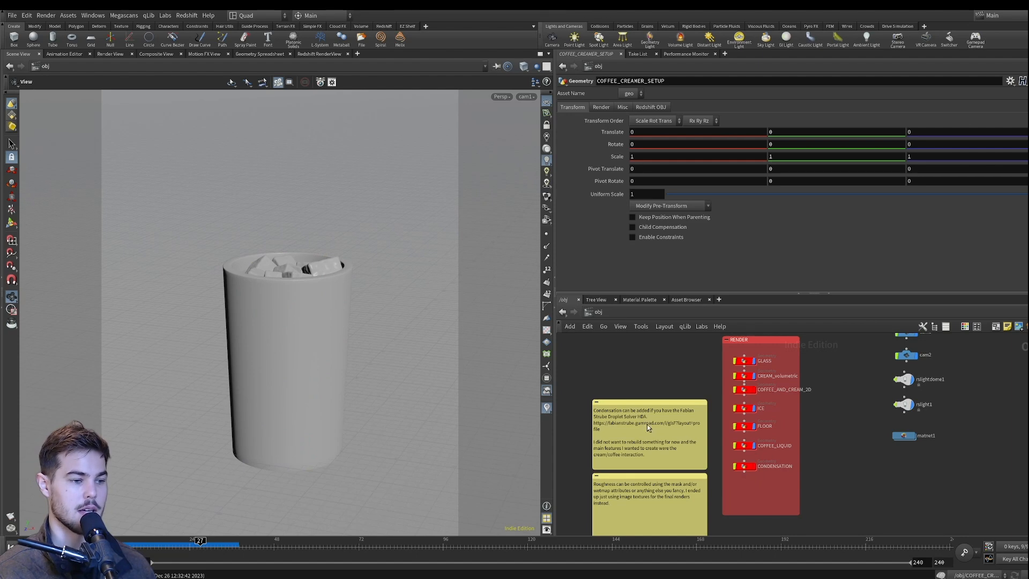
middle_click_drag(834, 417, 791, 436)
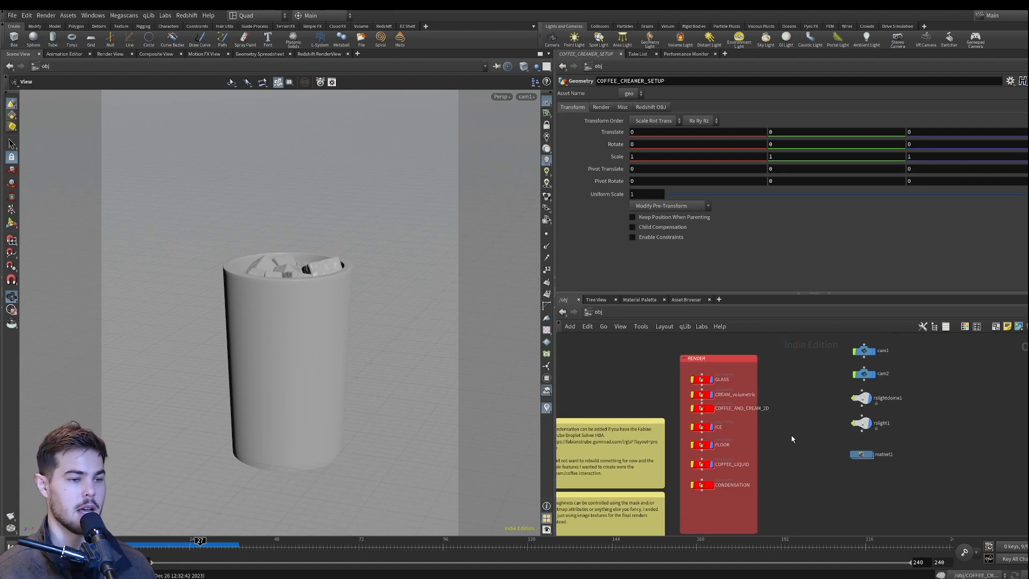